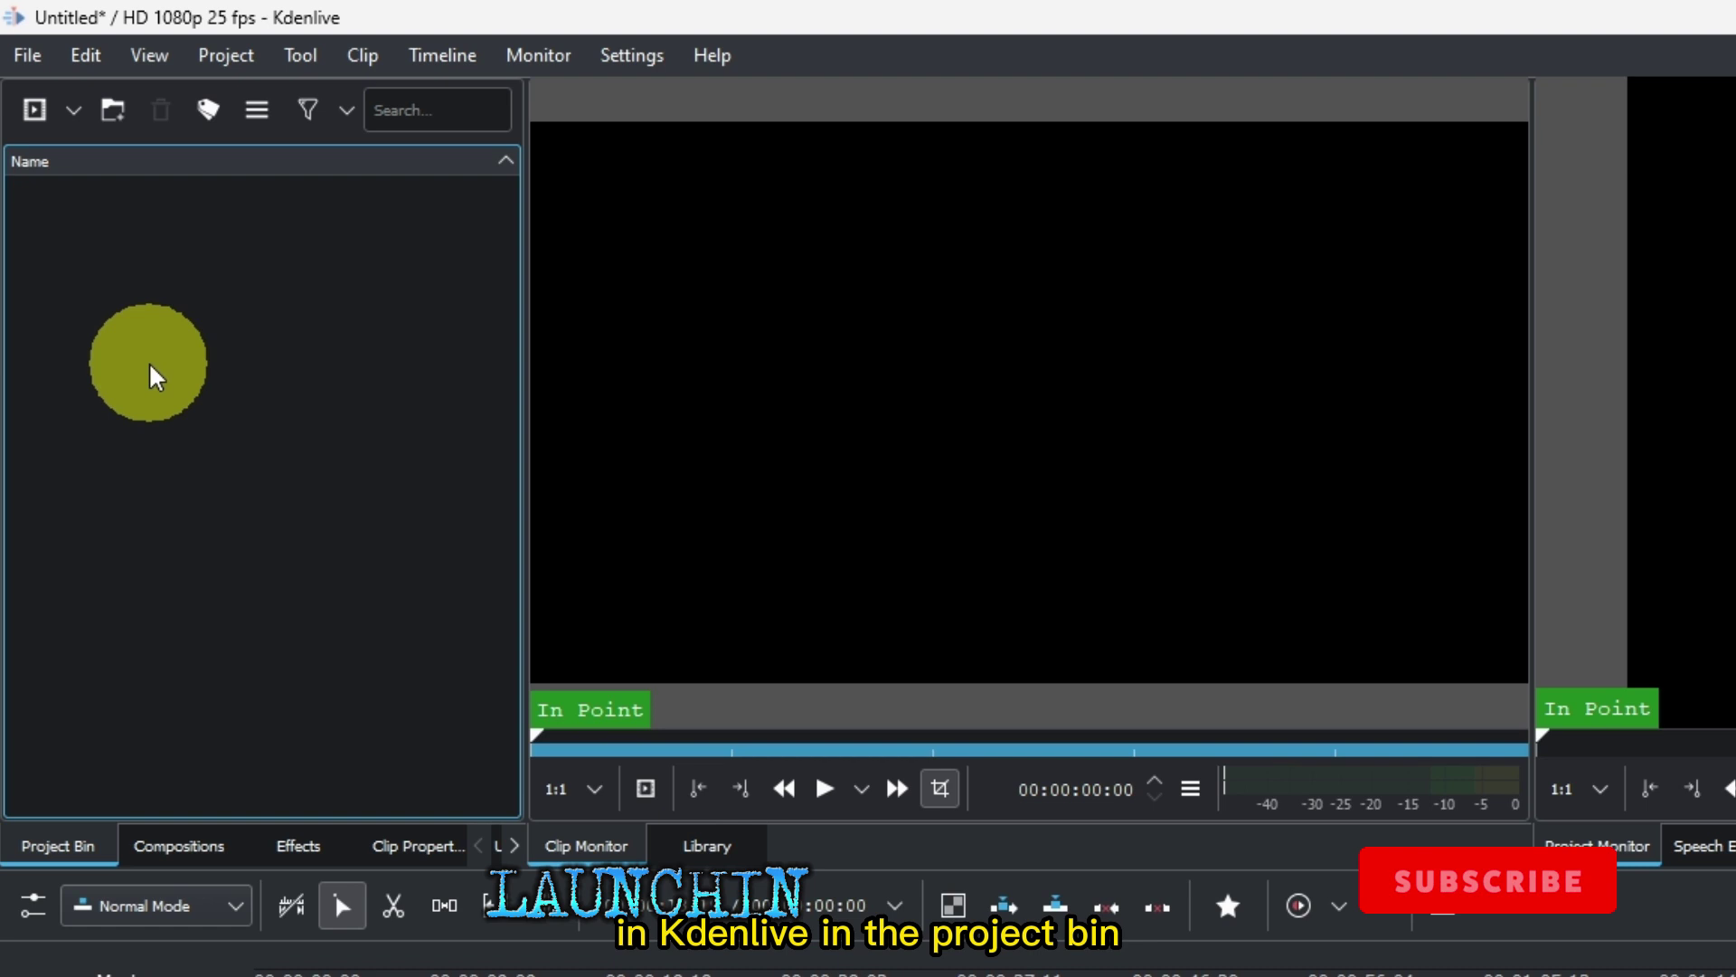
Create a new animation clip from the Kdenlive project bin and bring the glaxnimate folder forward
right_click(126, 276)
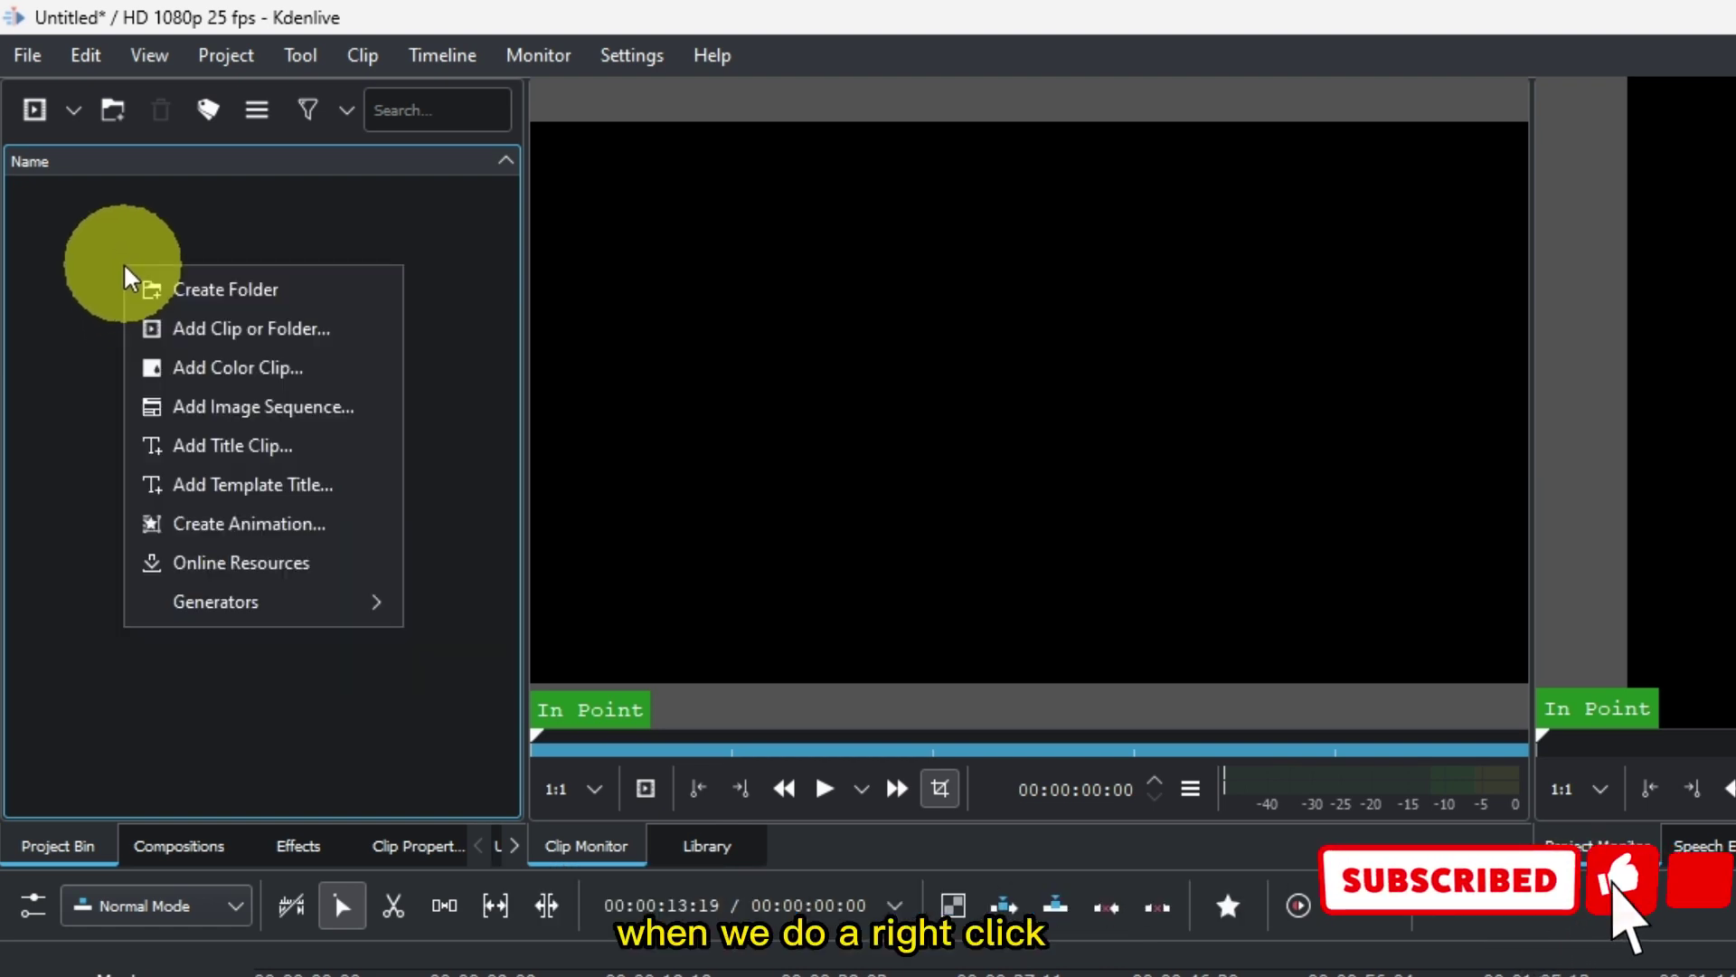
left_click(258, 543)
mouse_move(608, 965)
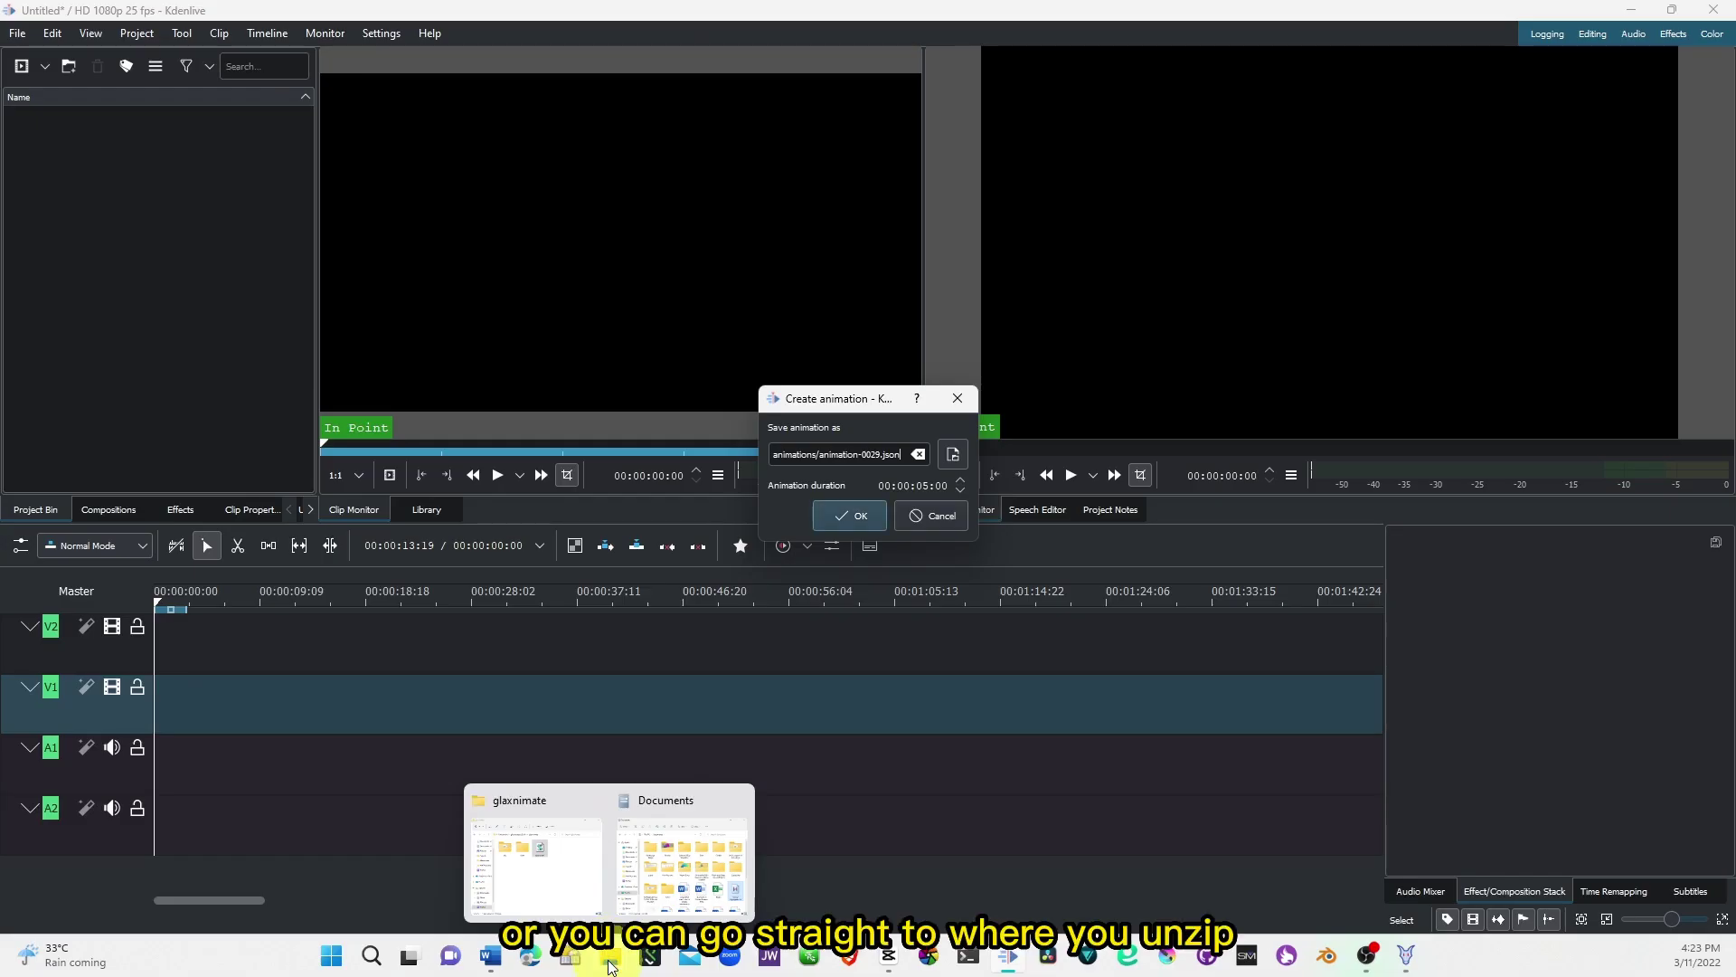
left_click(535, 866)
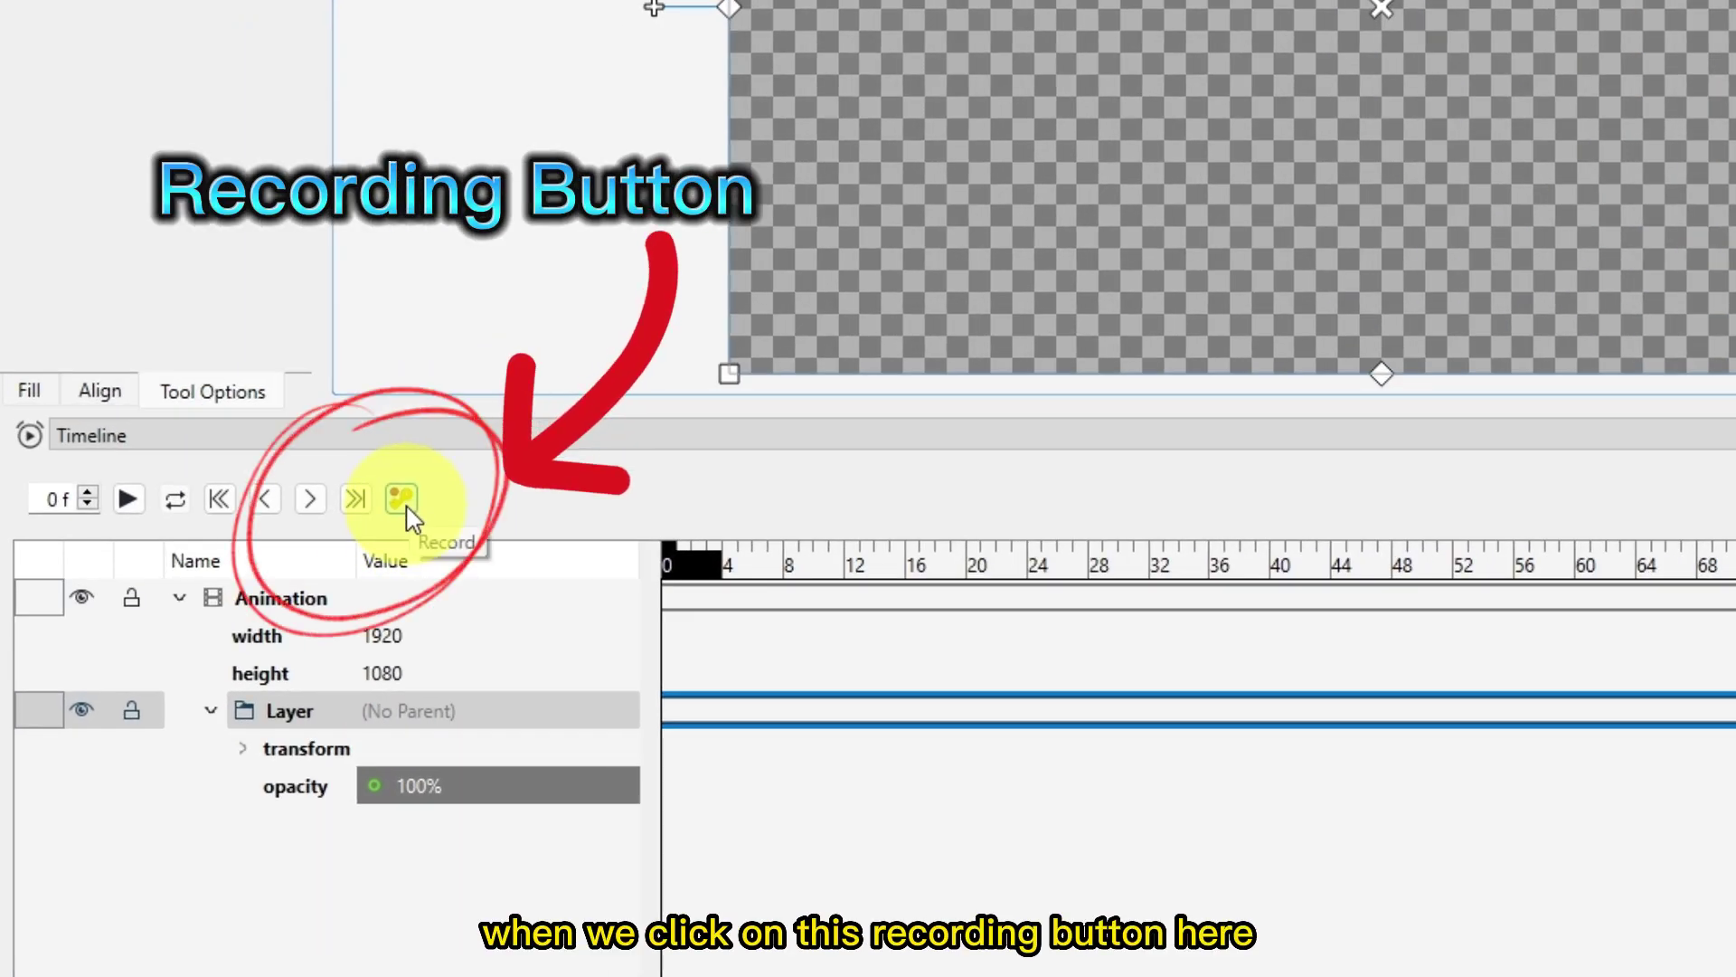
Expand the Layer's transform properties and show anchor_point's keyframe menu
left_click(242, 749)
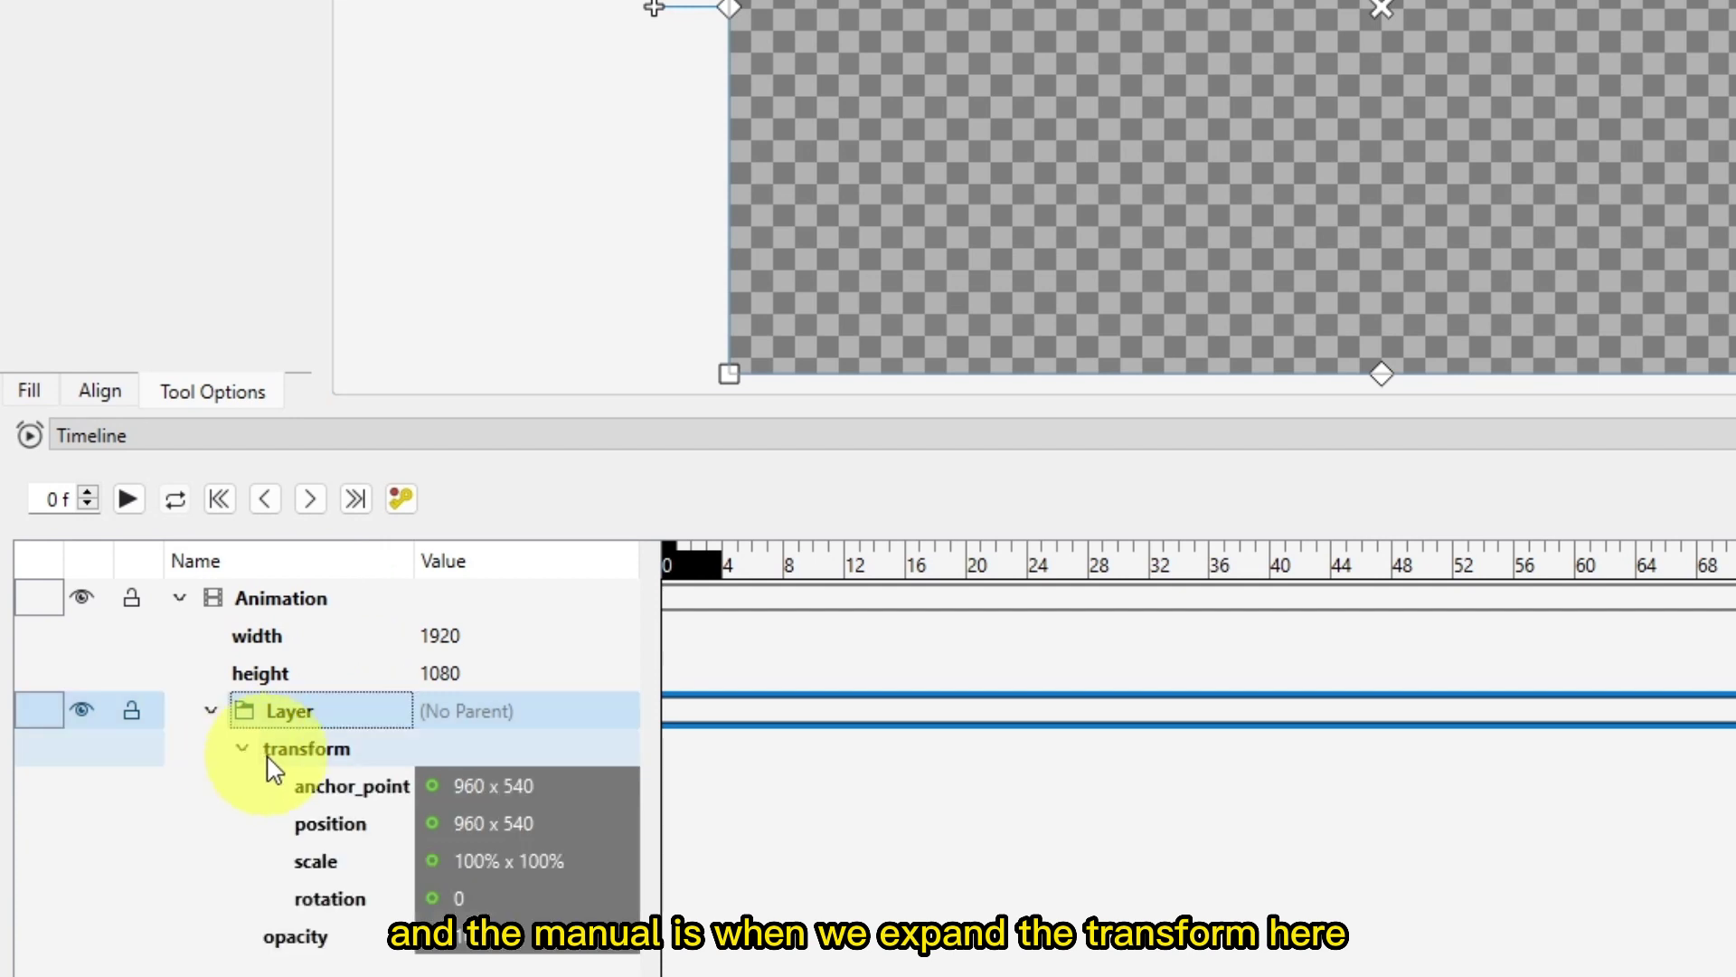
right_click(486, 785)
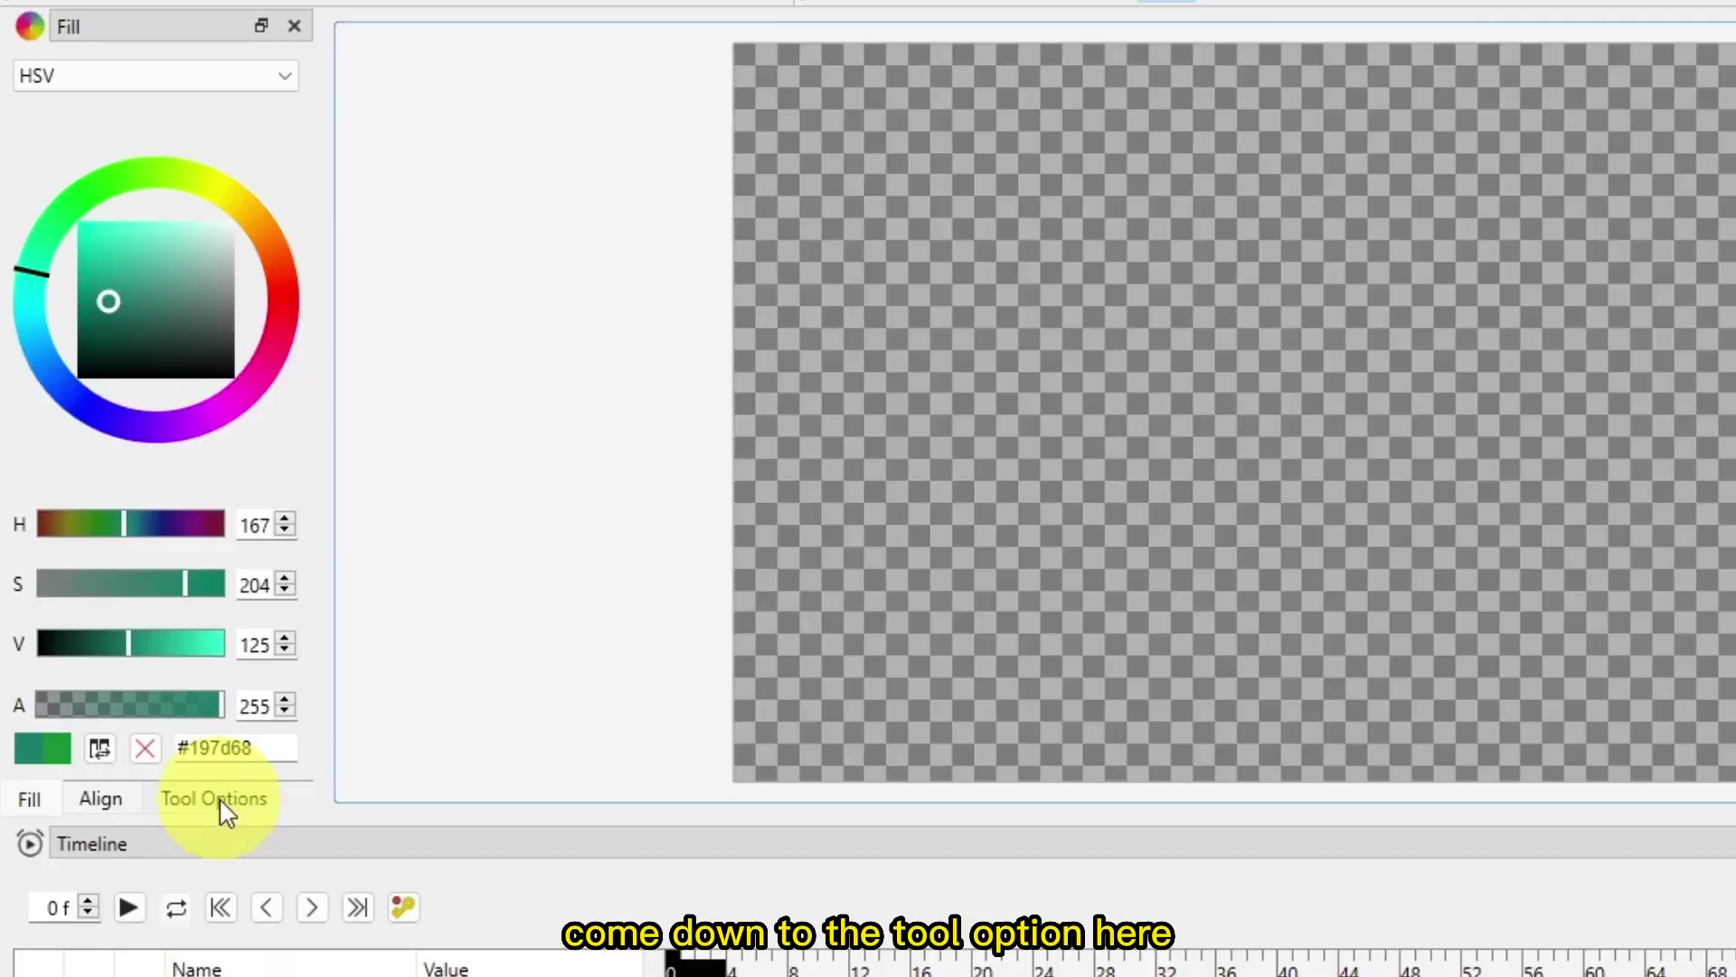
In Tool Options, draw a test circle with fill and outline, then undo it
left_click(222, 805)
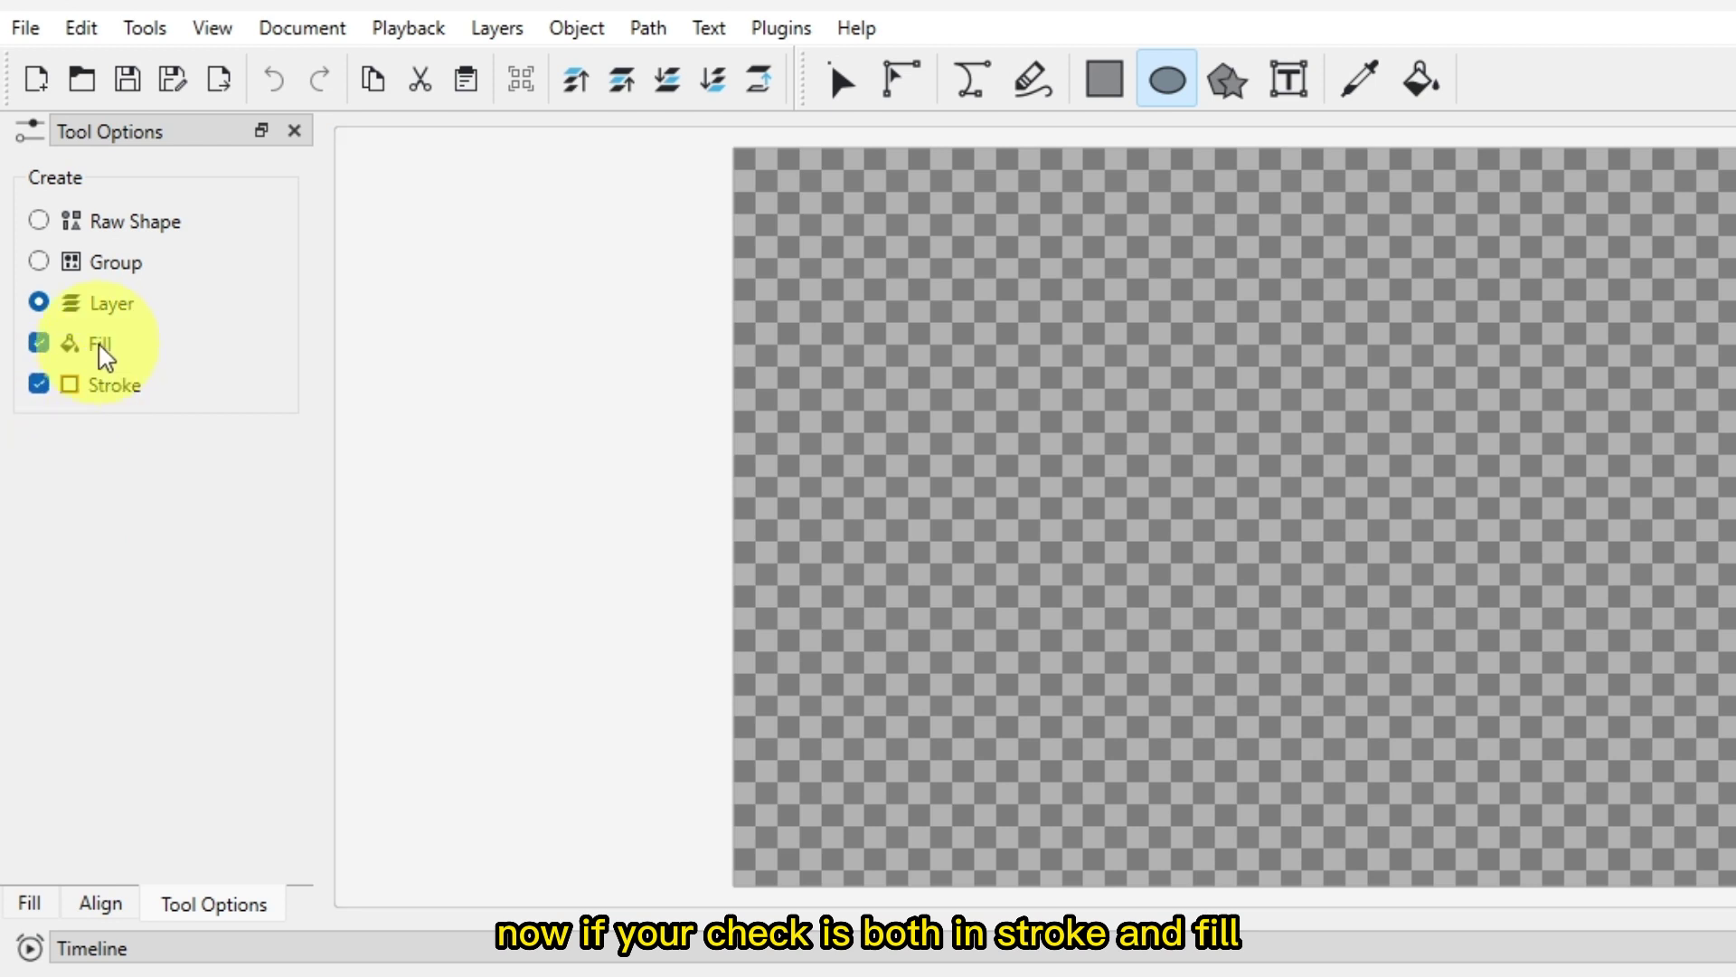
left_click_drag(1089, 368, 1521, 782)
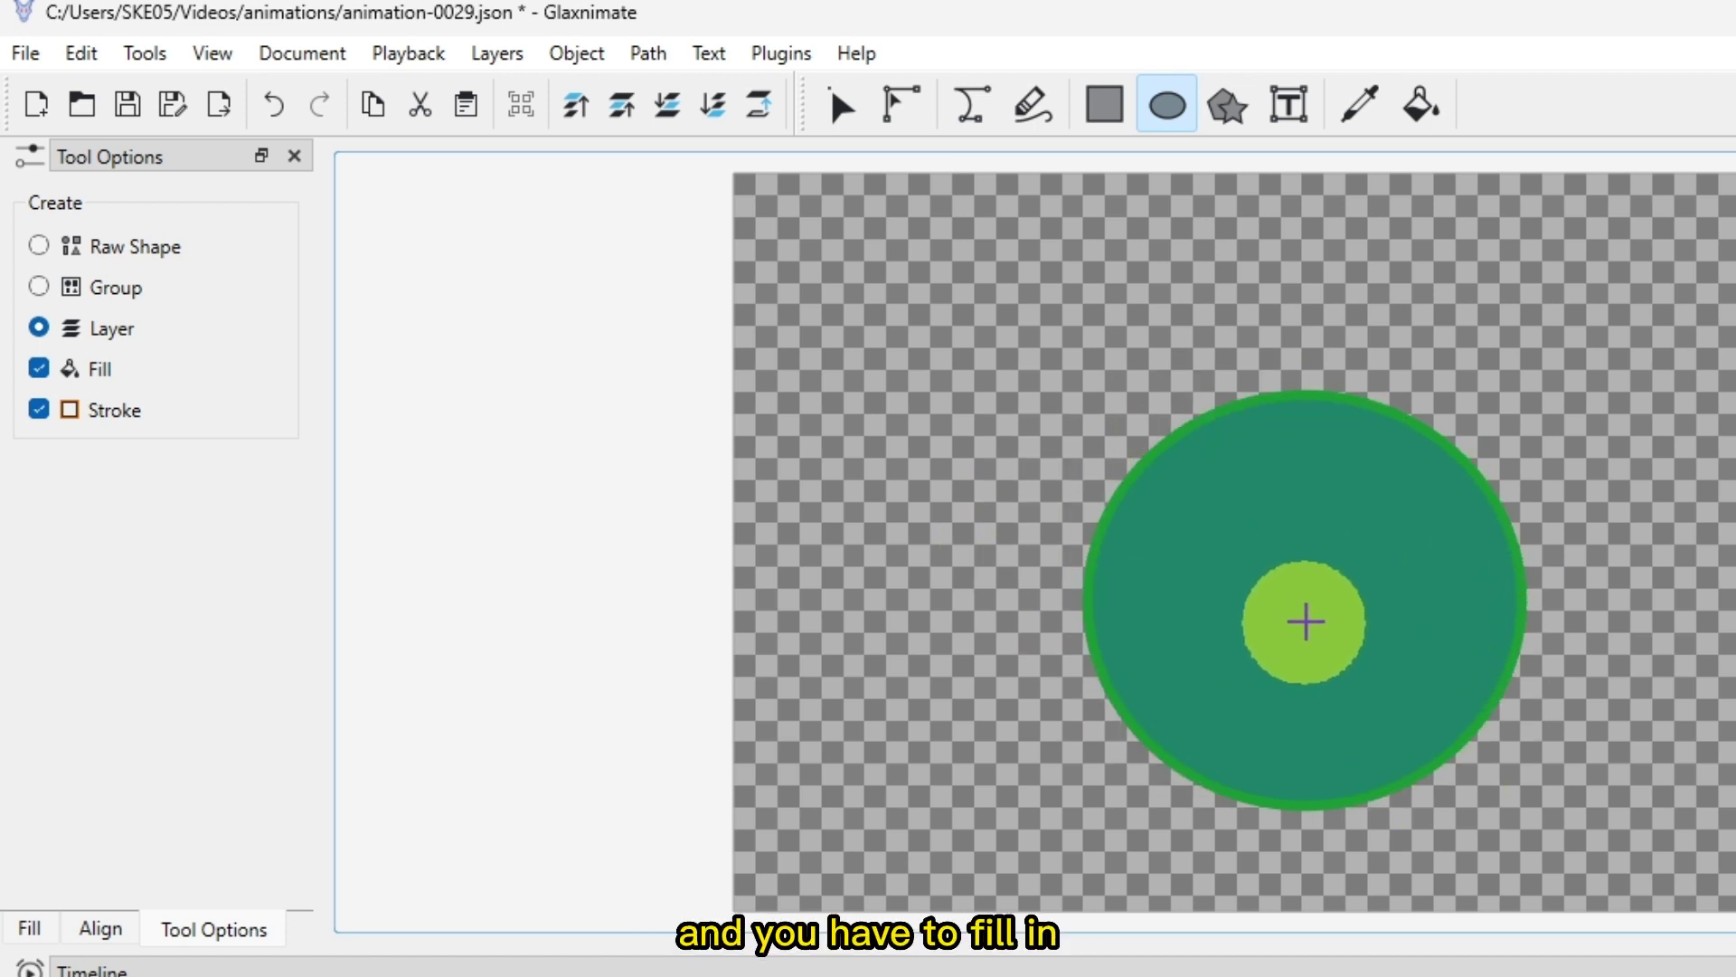
key("ctrl+z")
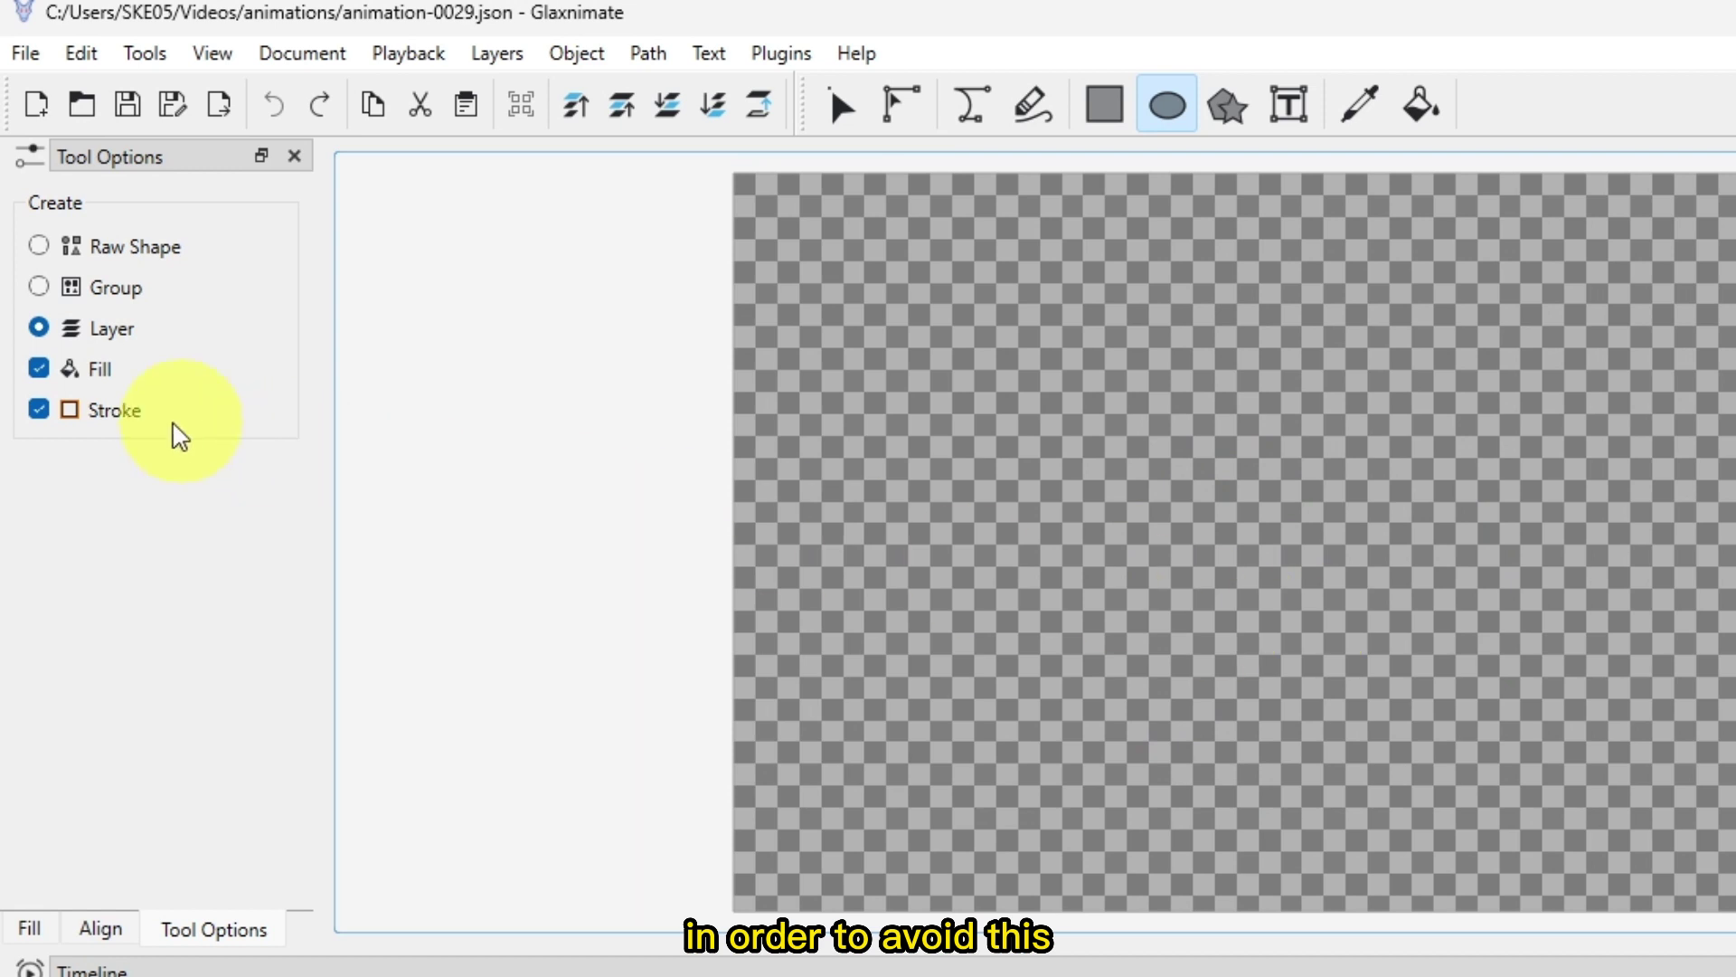
Try an outline-only circle, then set shapes to fill only and draw a filled circle
left_click(39, 410)
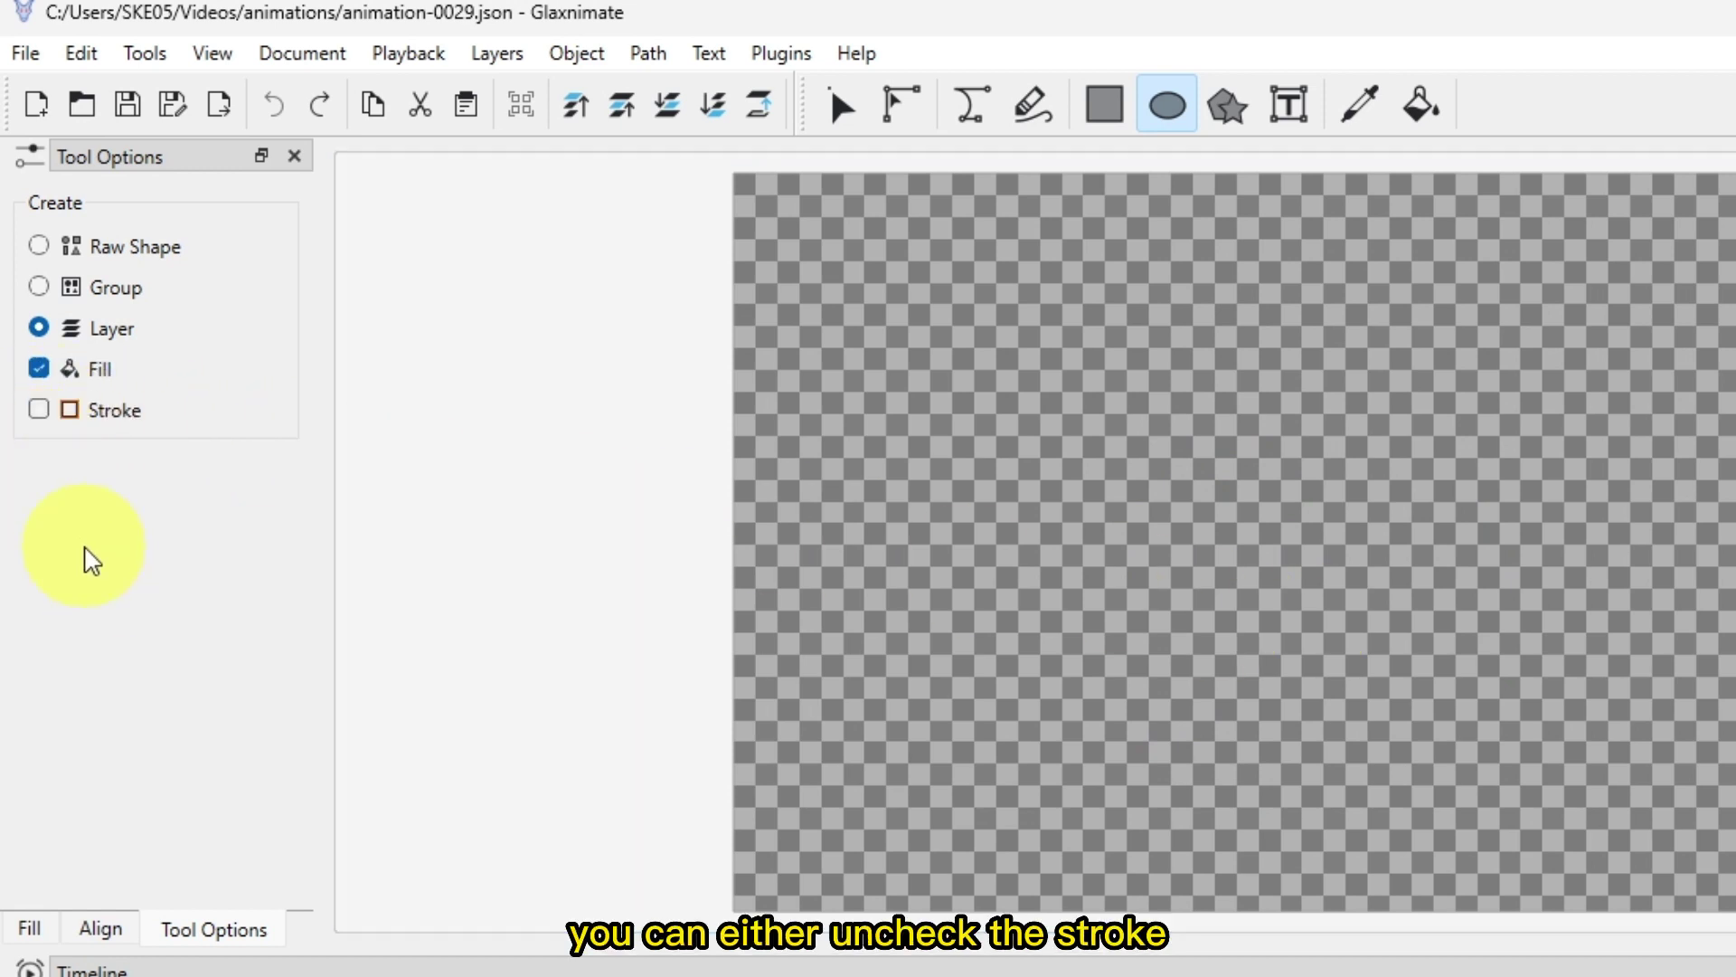
left_click(39, 368)
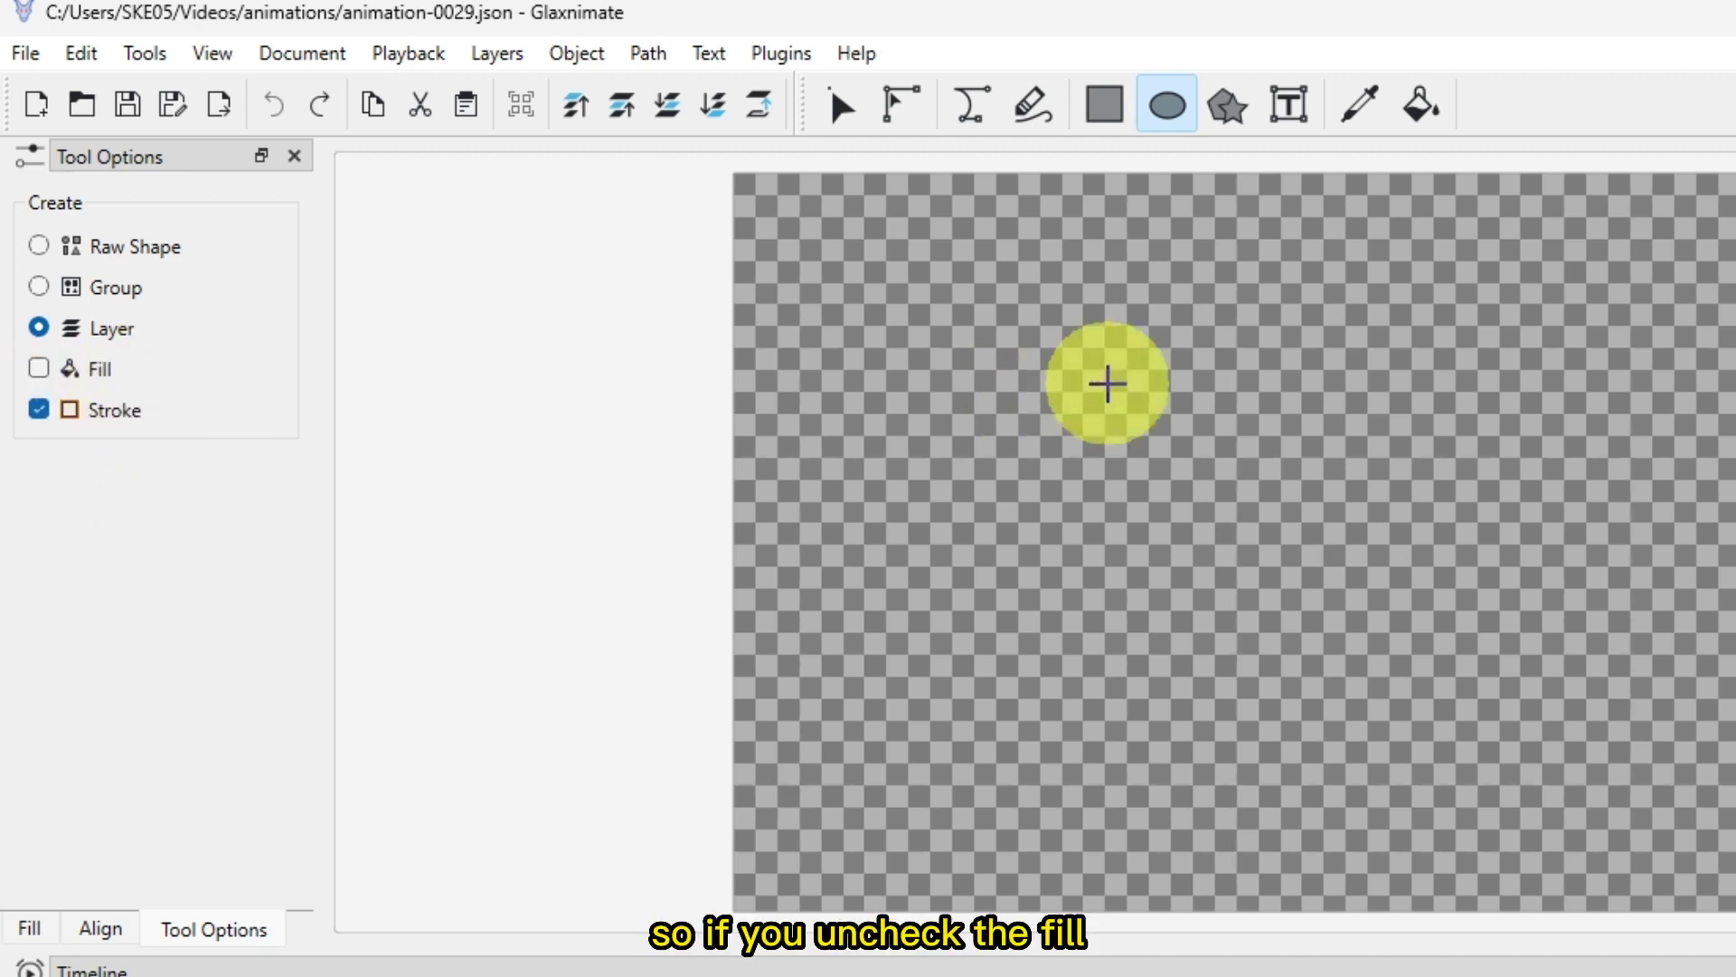
left_click_drag(1108, 380, 1549, 798)
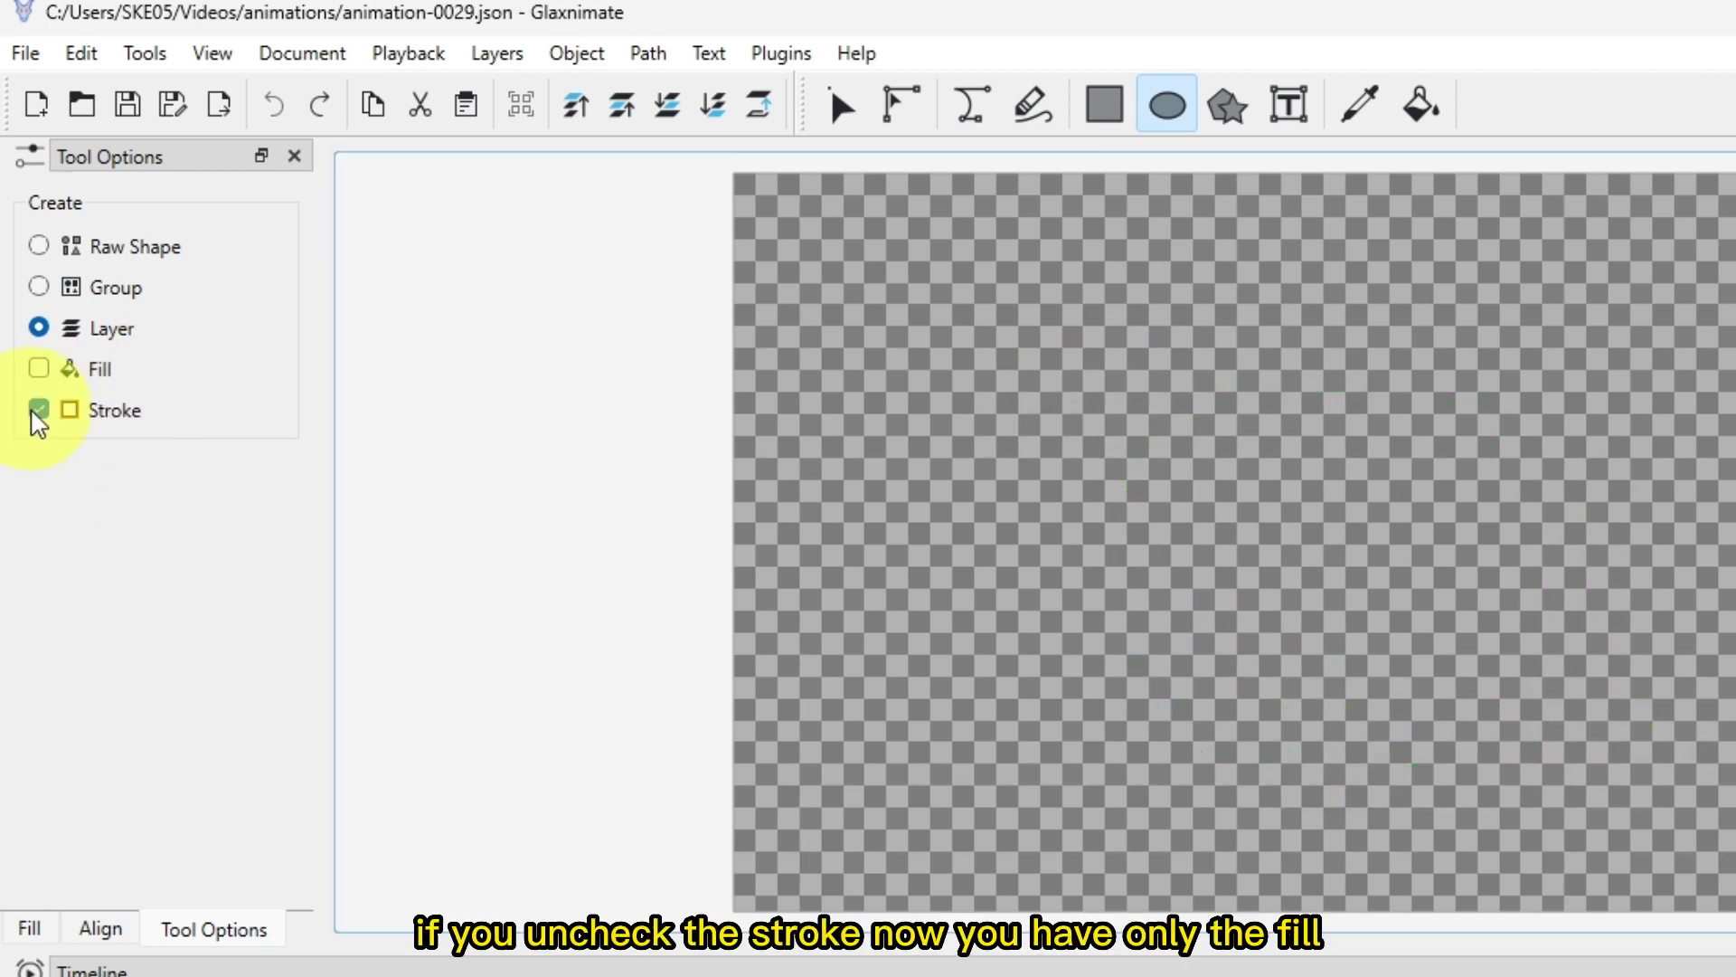
left_click(39, 409)
left_click(39, 369)
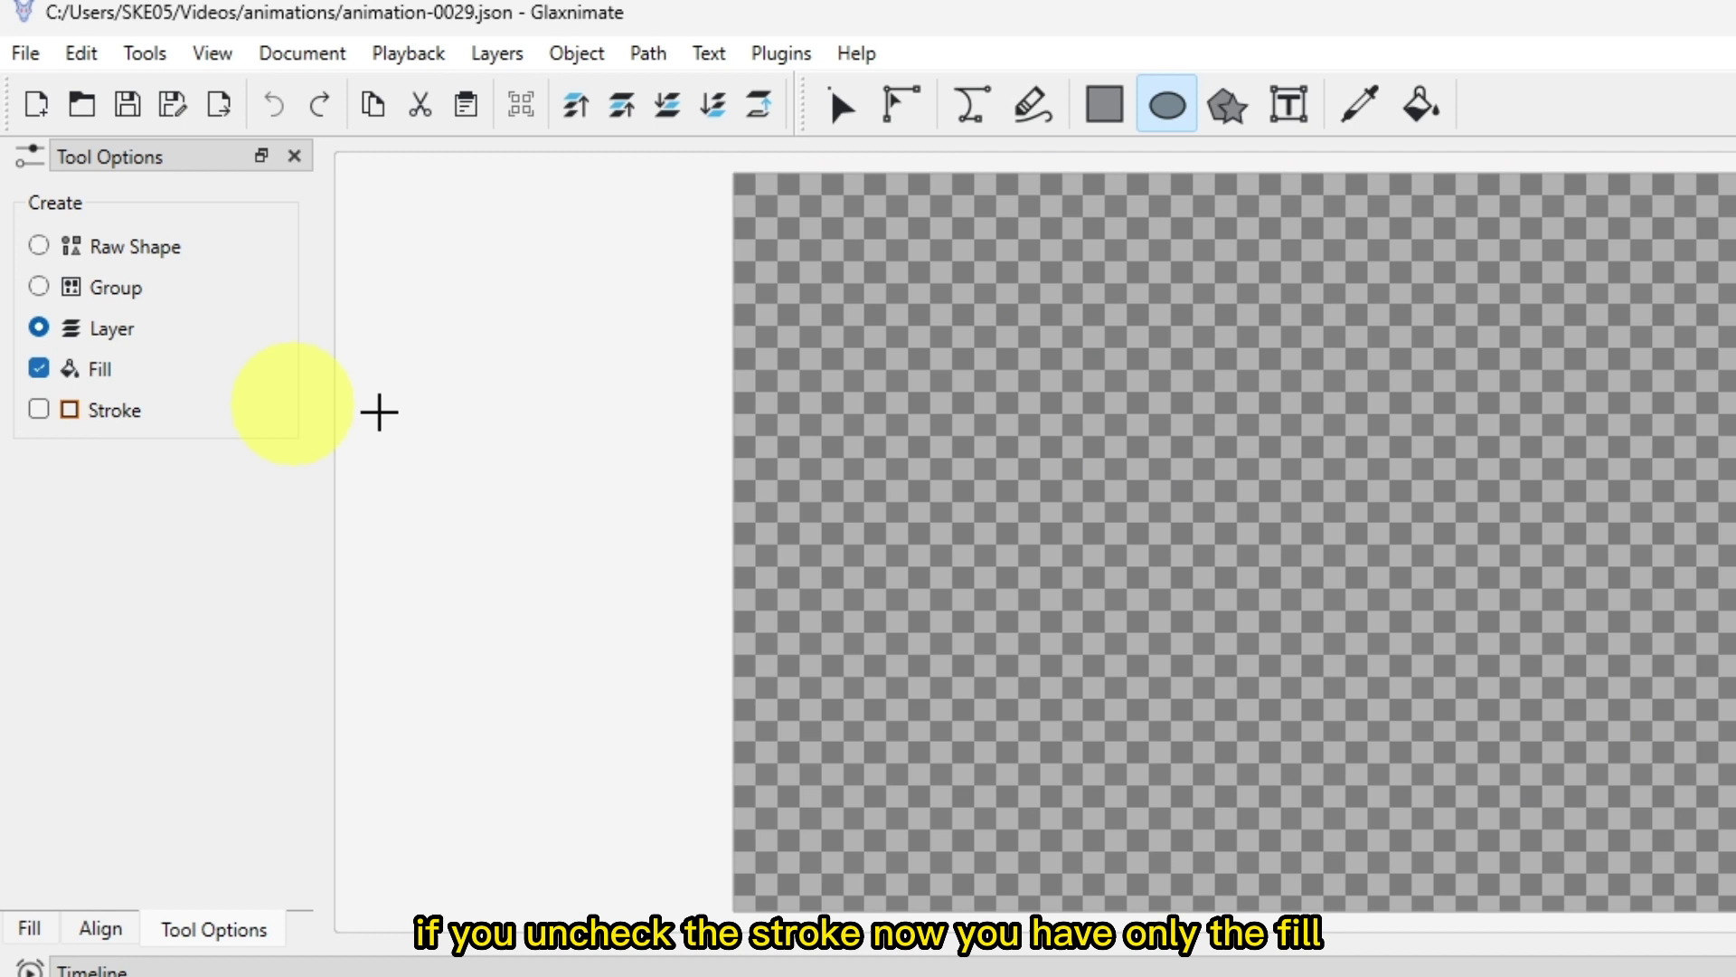
left_click_drag(940, 327, 1517, 793)
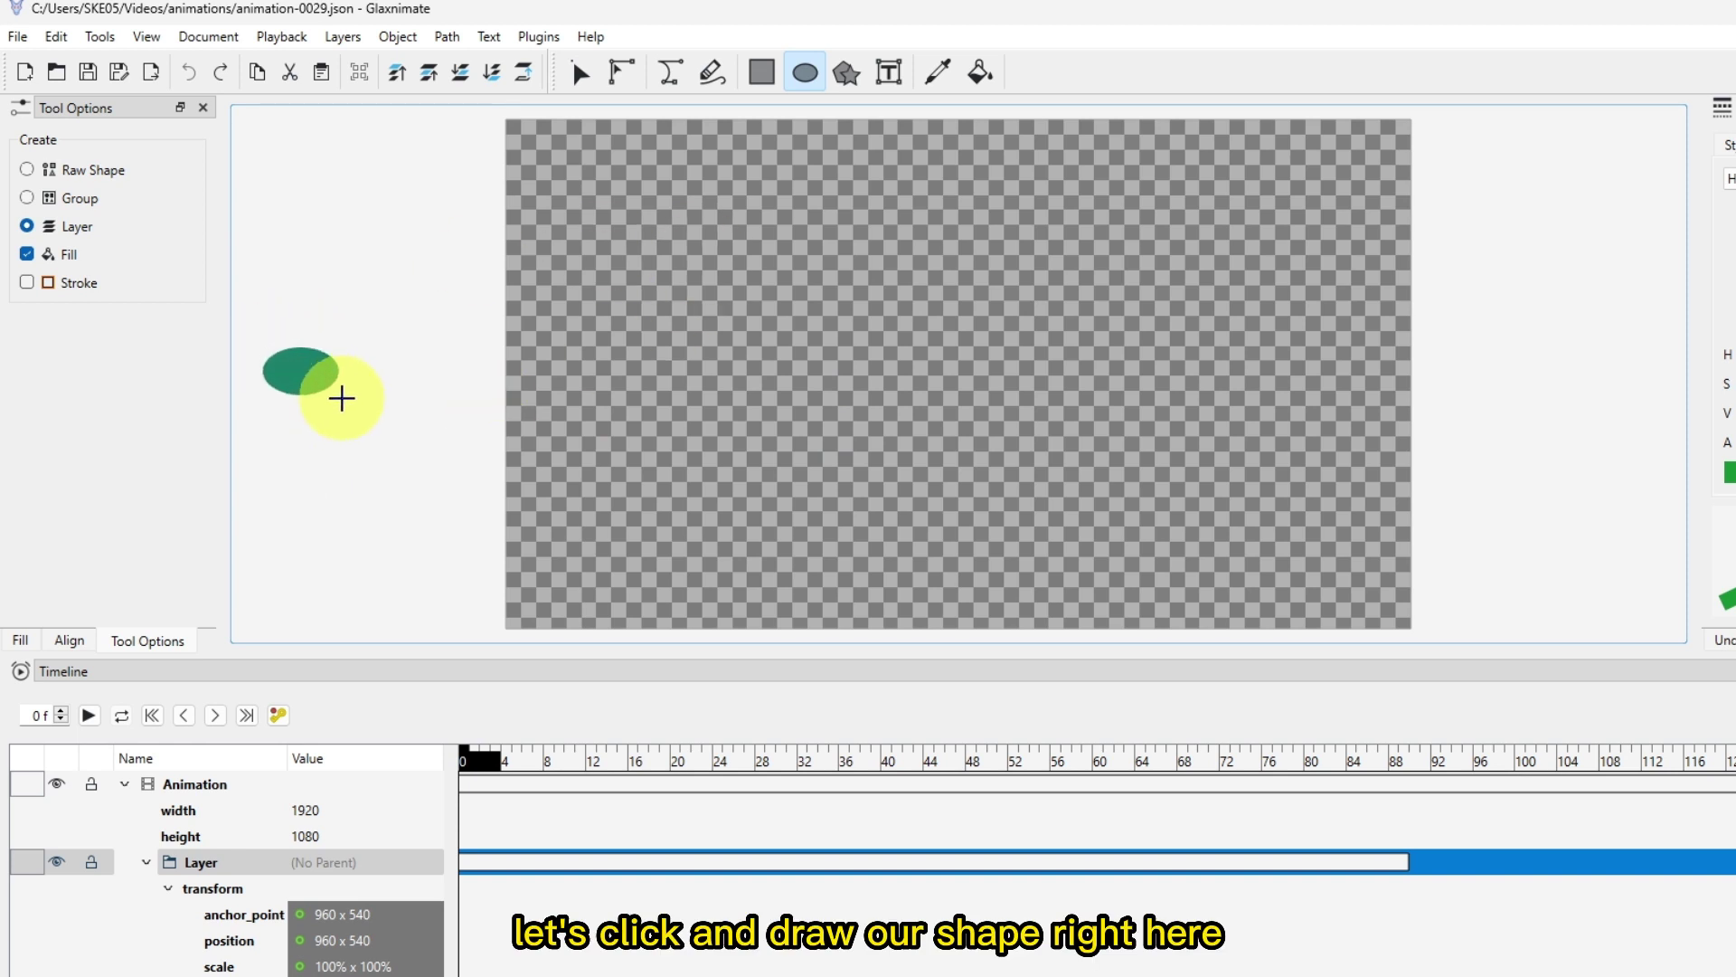
Draw a circle left of the canvas and change its fill to dark red #7d1925
left_click_drag(342, 398, 475, 568)
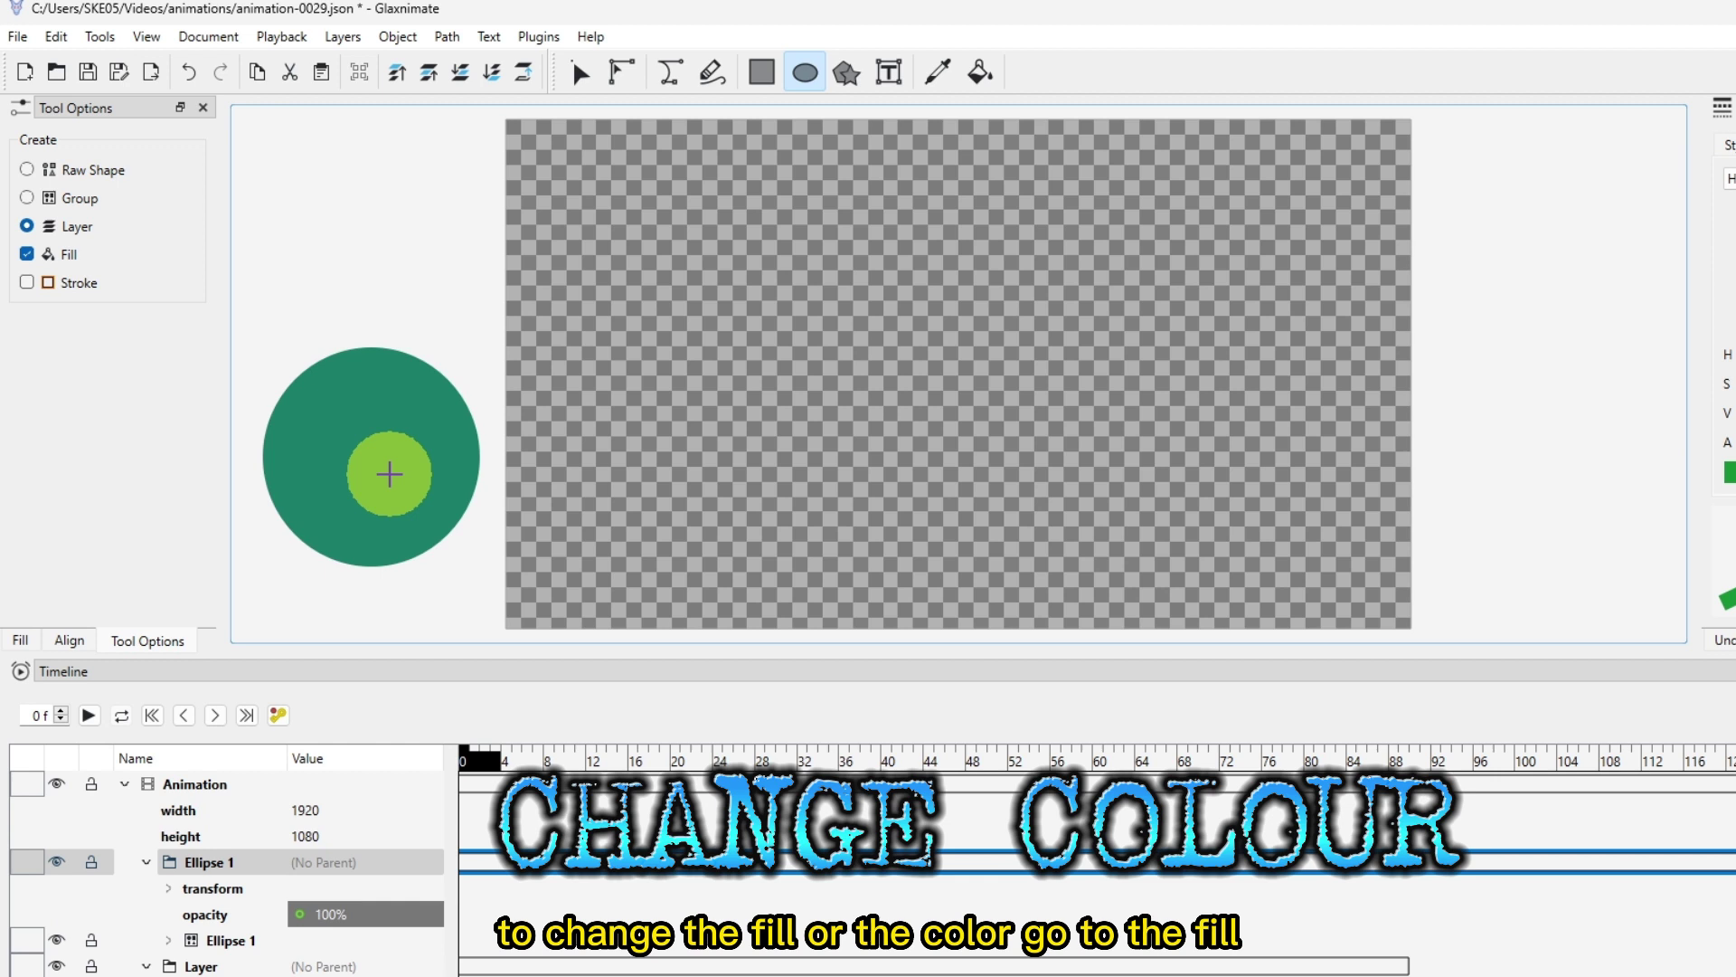
left_click(21, 641)
left_click(16, 290)
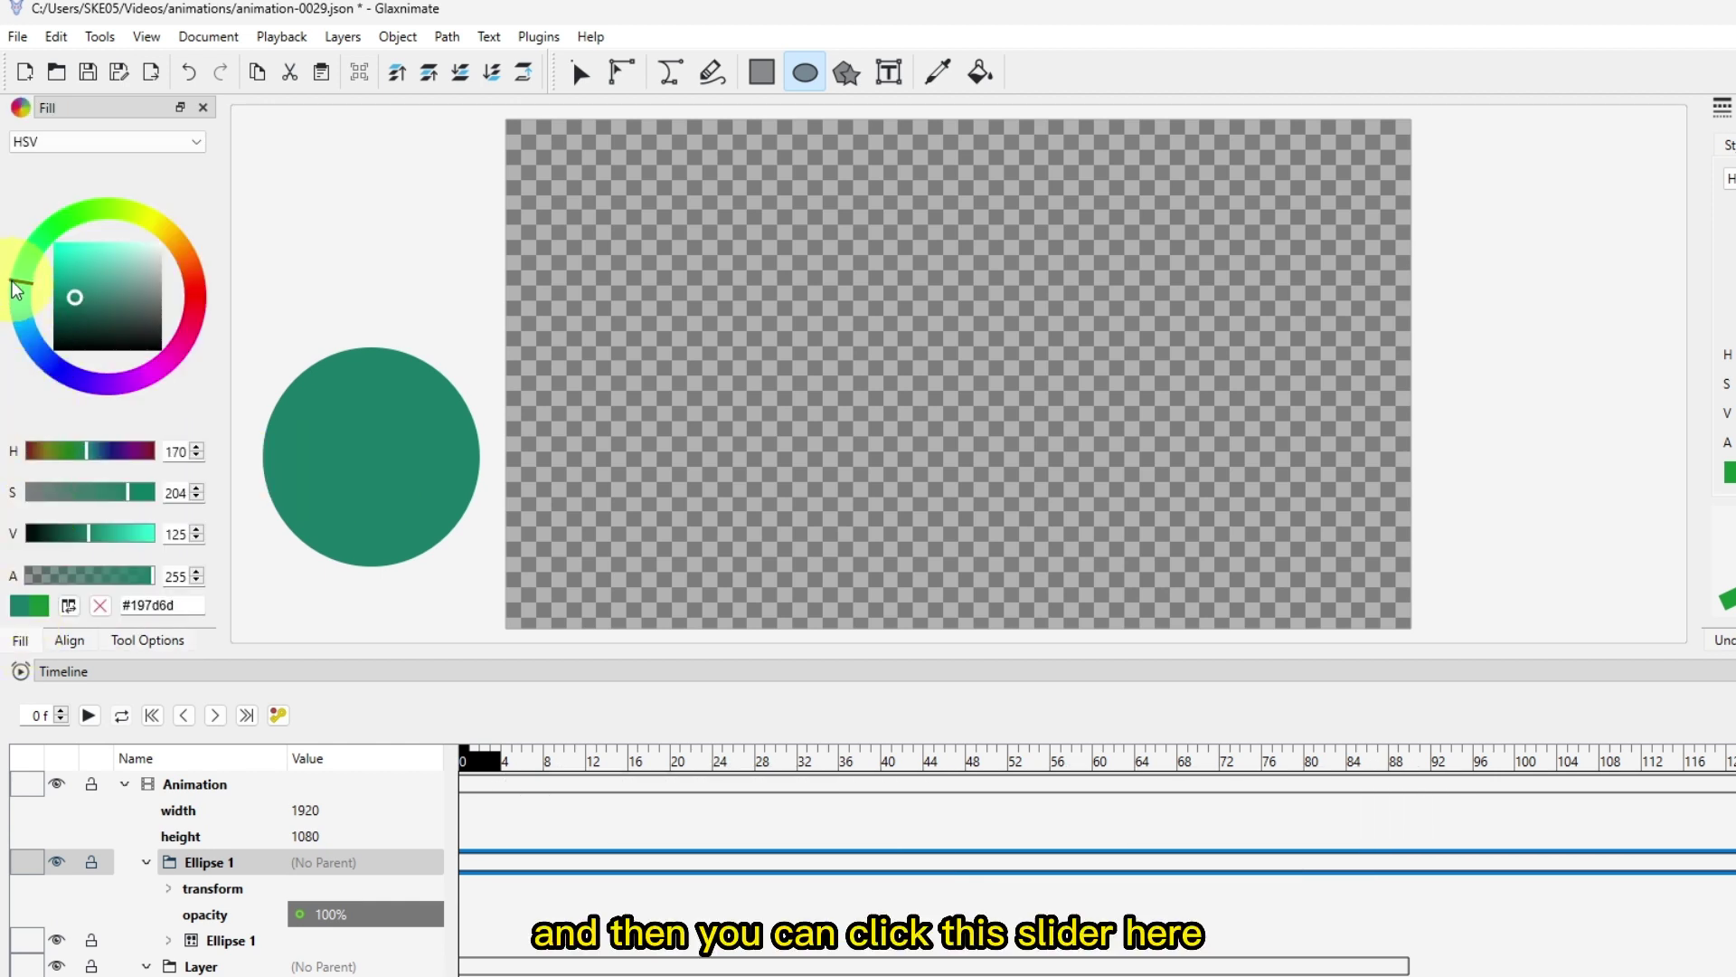
mouse_move(116, 220)
left_mouse_down()
mouse_move(140, 226)
mouse_move(194, 308)
left_mouse_up()
left_click(392, 438)
left_click(195, 264)
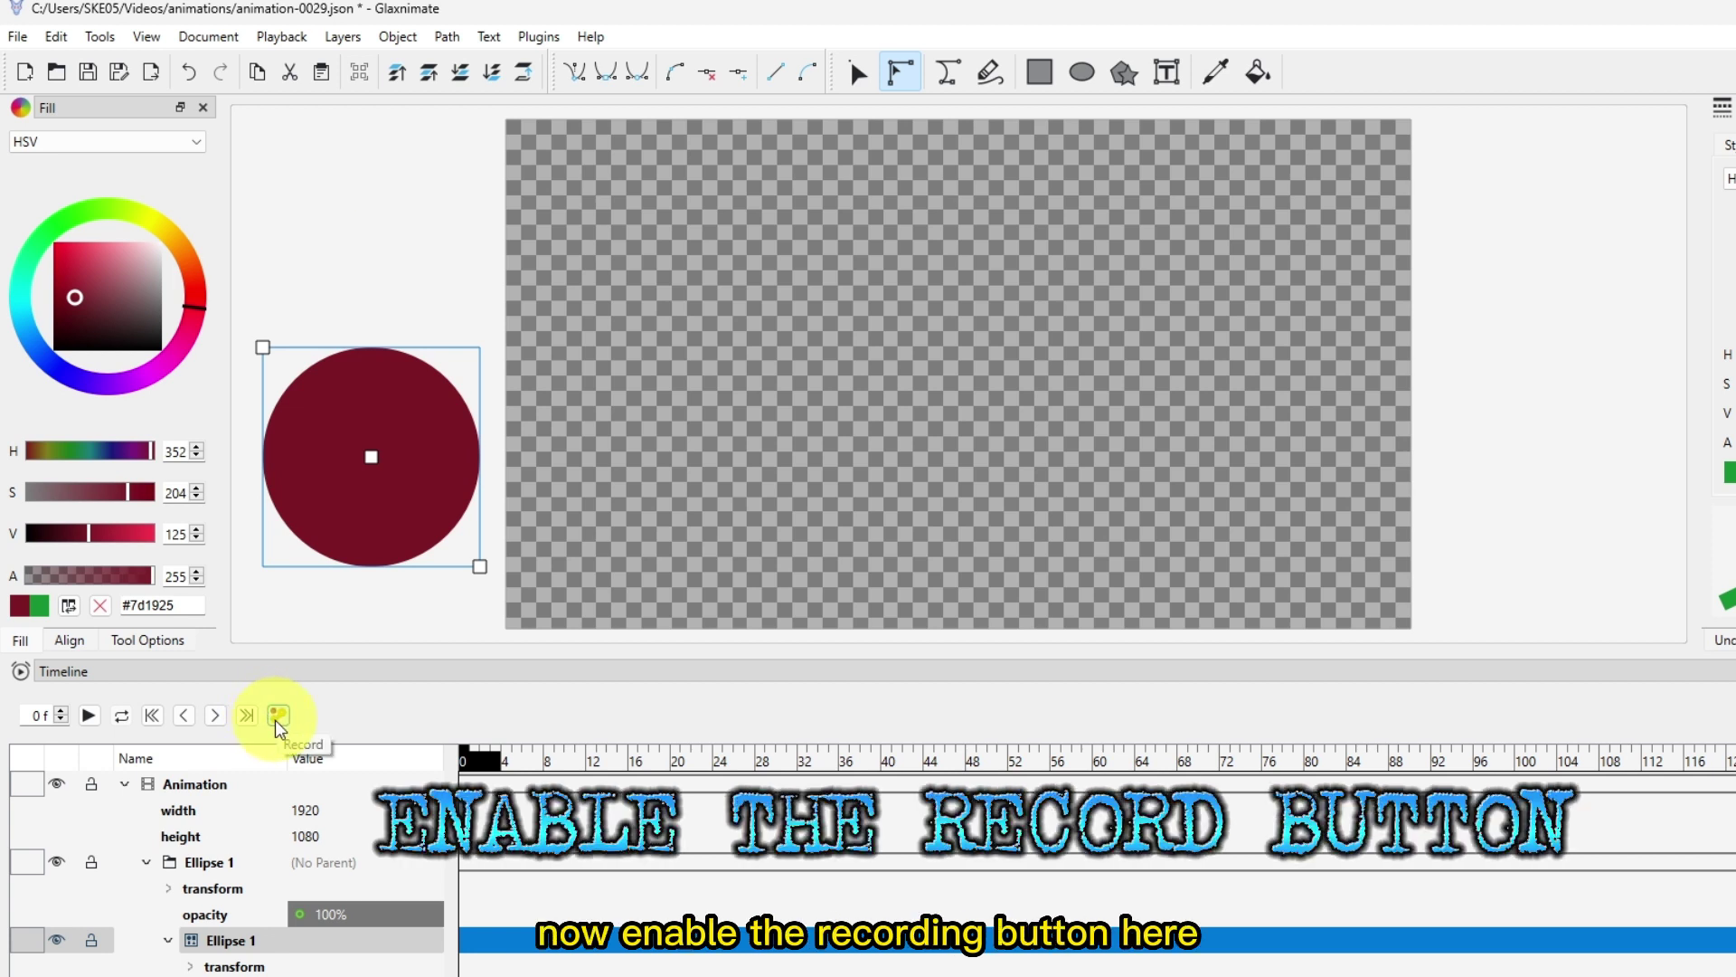
At frame 8, drag the circle into the canvas's lower-left, keyframing 260.105 x 849.368
left_click(468, 763)
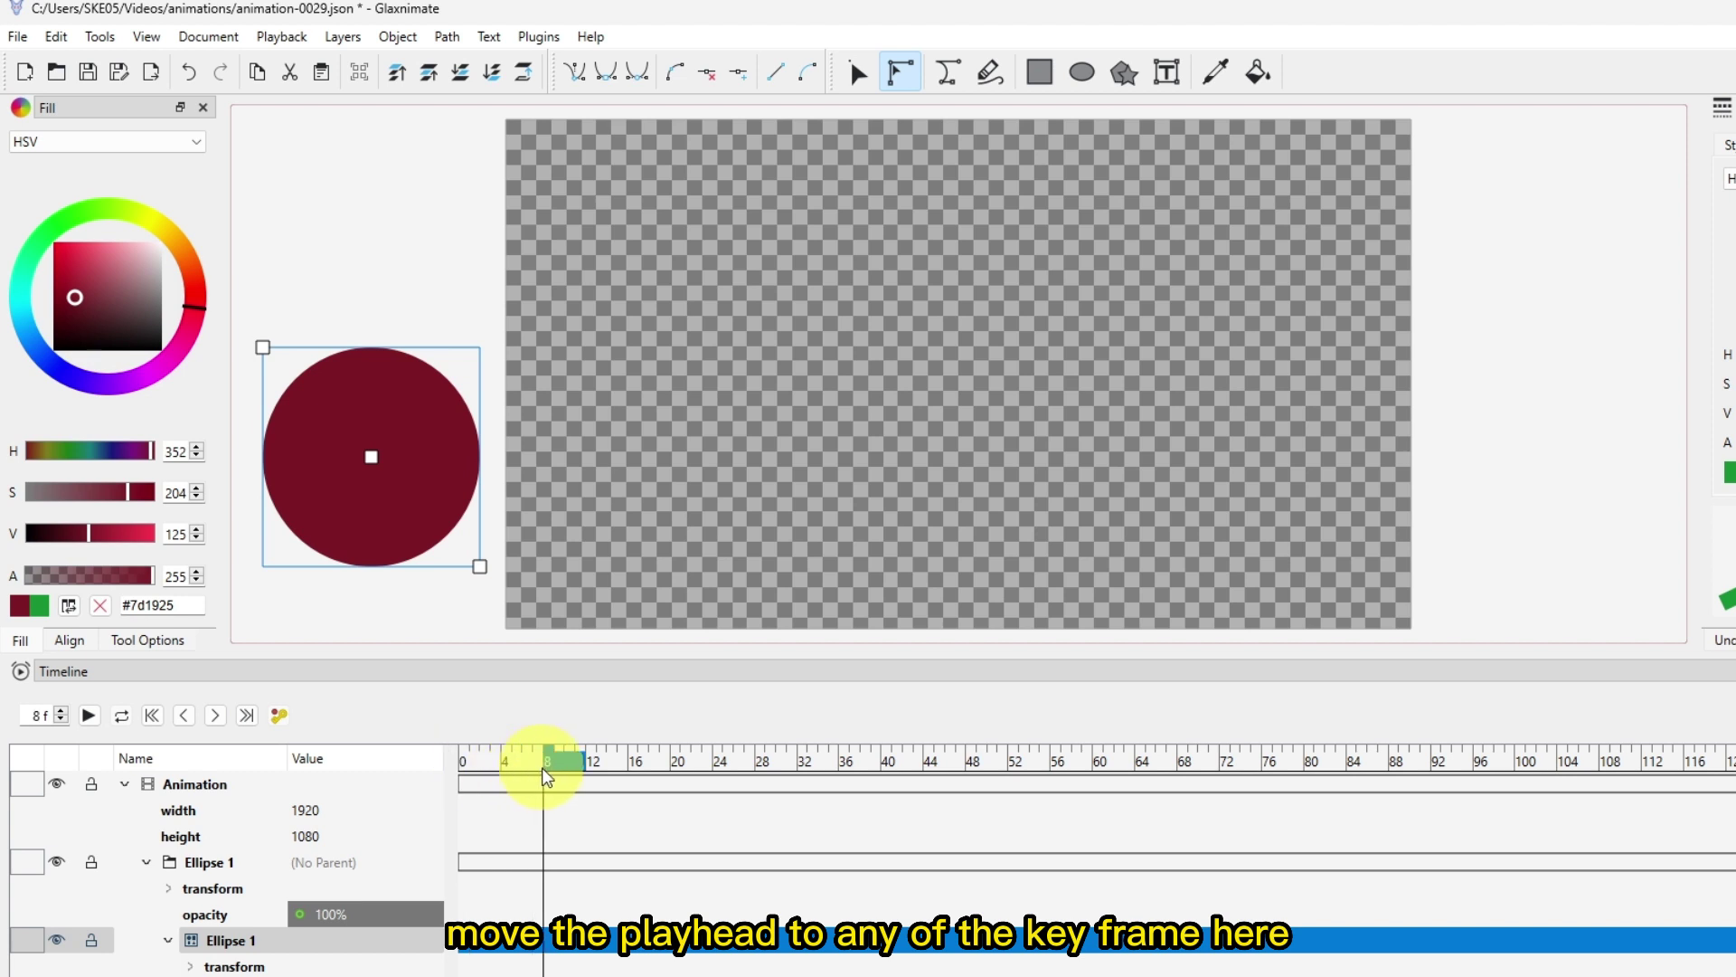
left_click(380, 473)
left_click_drag(380, 473, 630, 534)
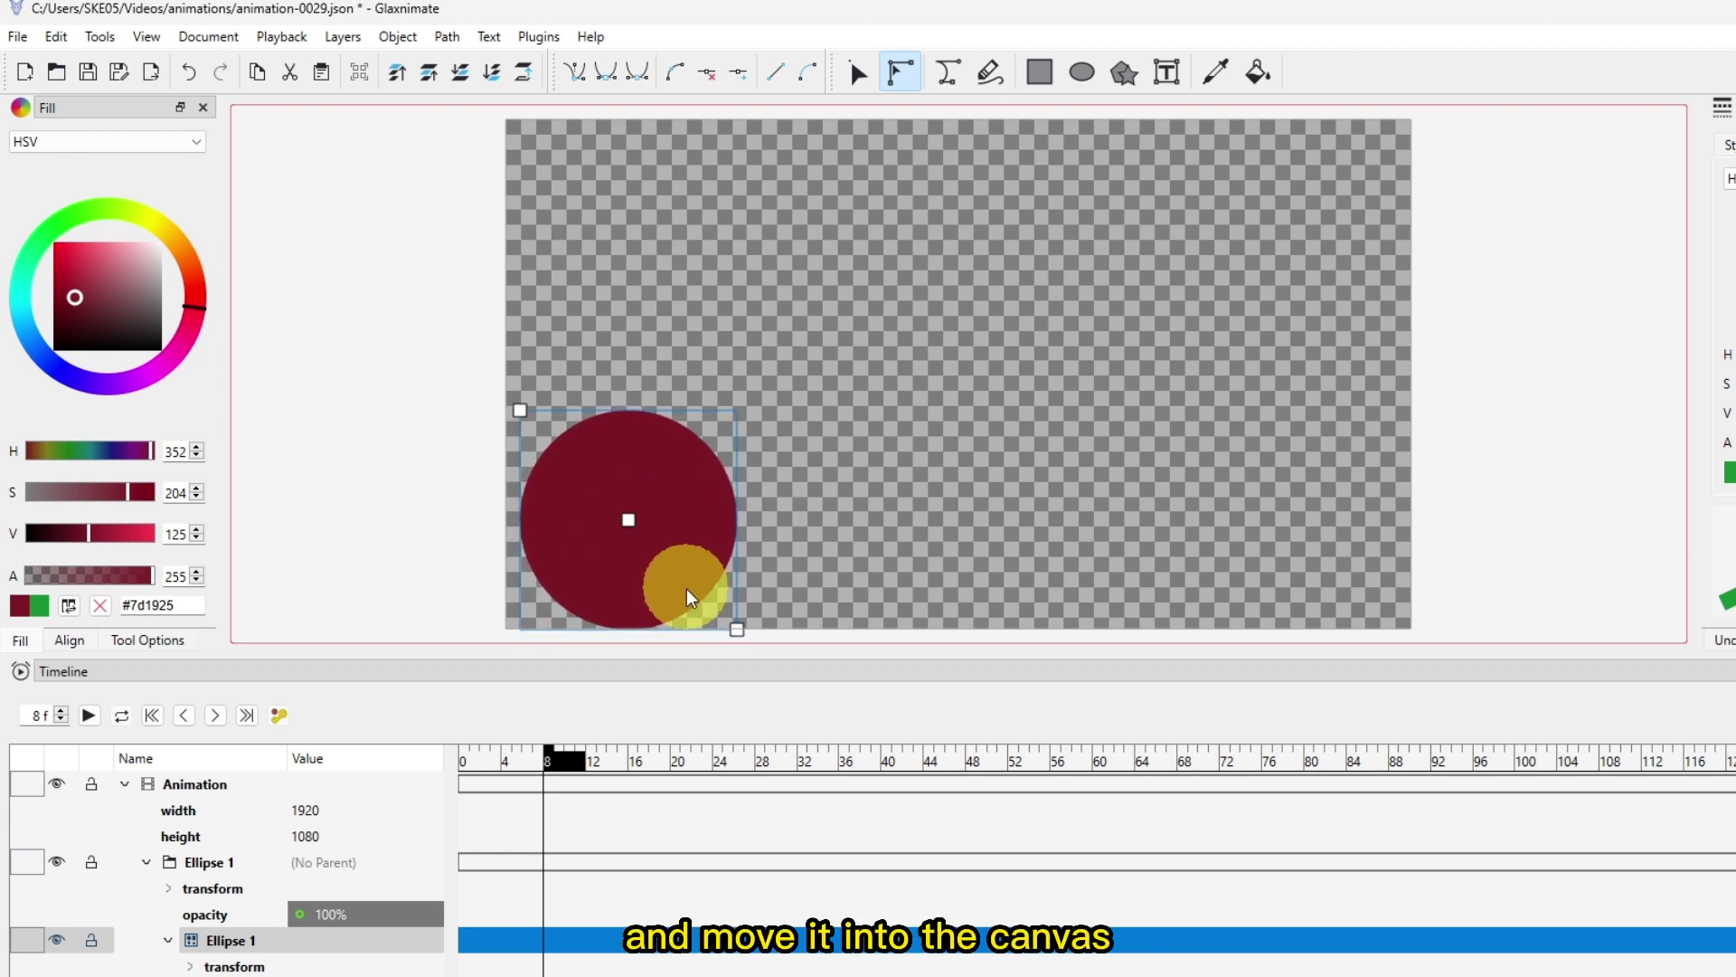
Expand Ellipse 1 in the Timeline to show its position and size values
left_click(168, 941)
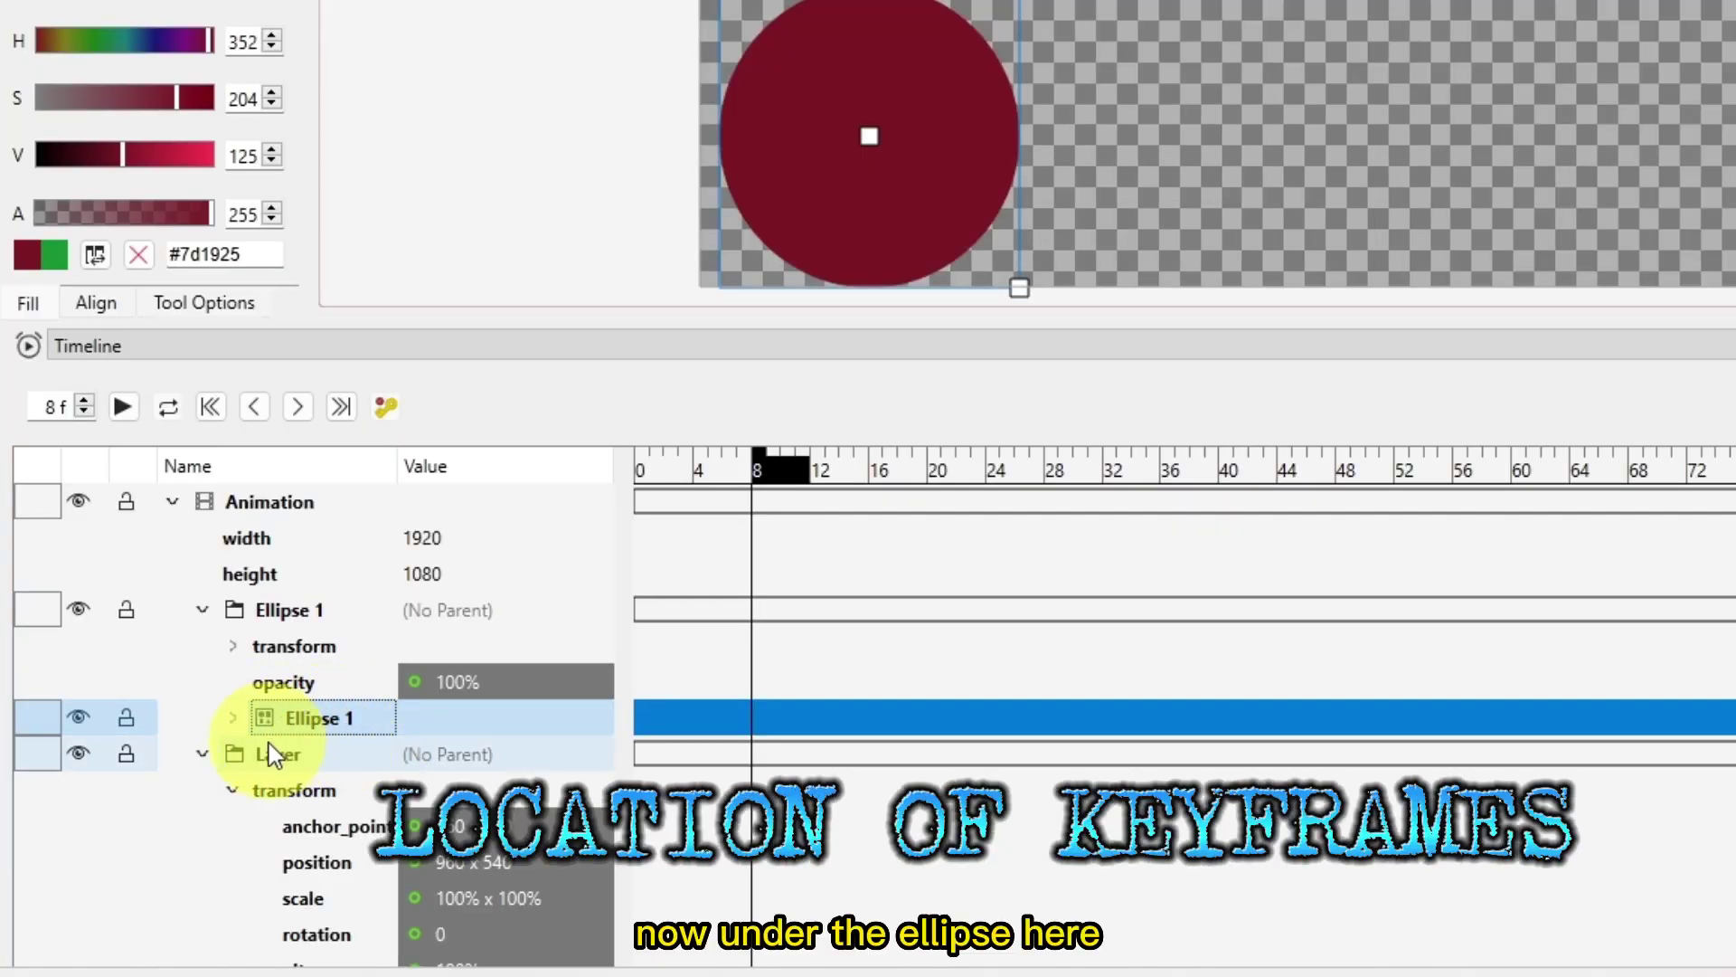
left_click(233, 719)
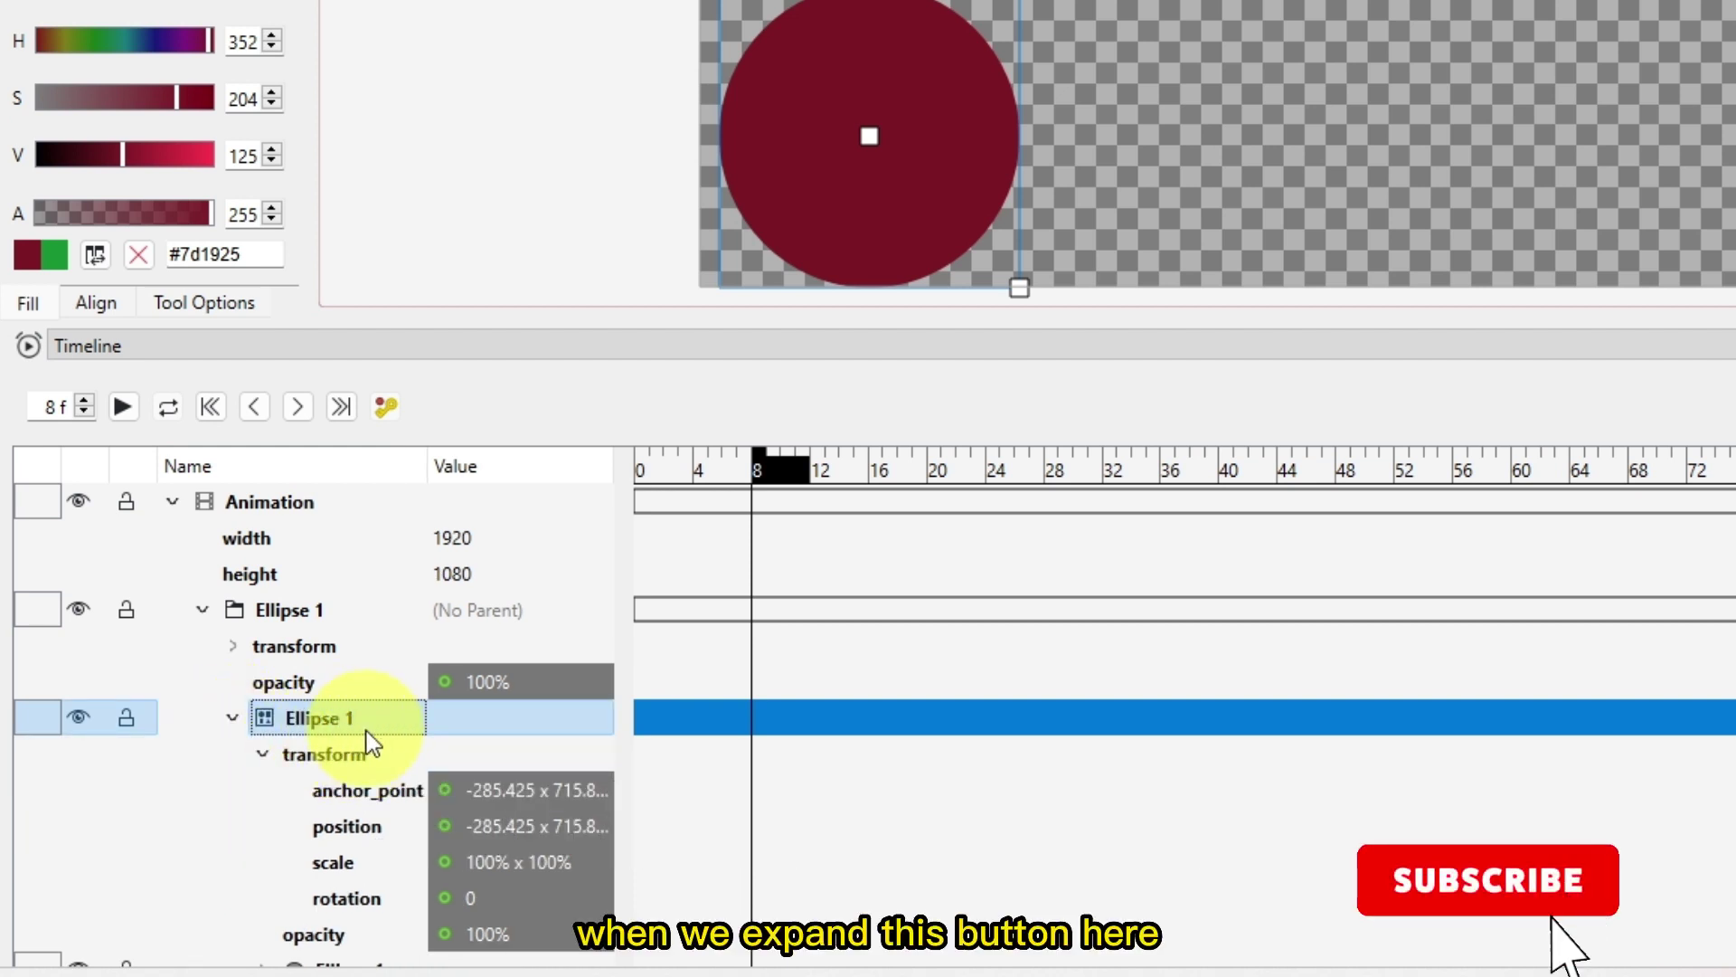
scroll(362, 724, "down", 3)
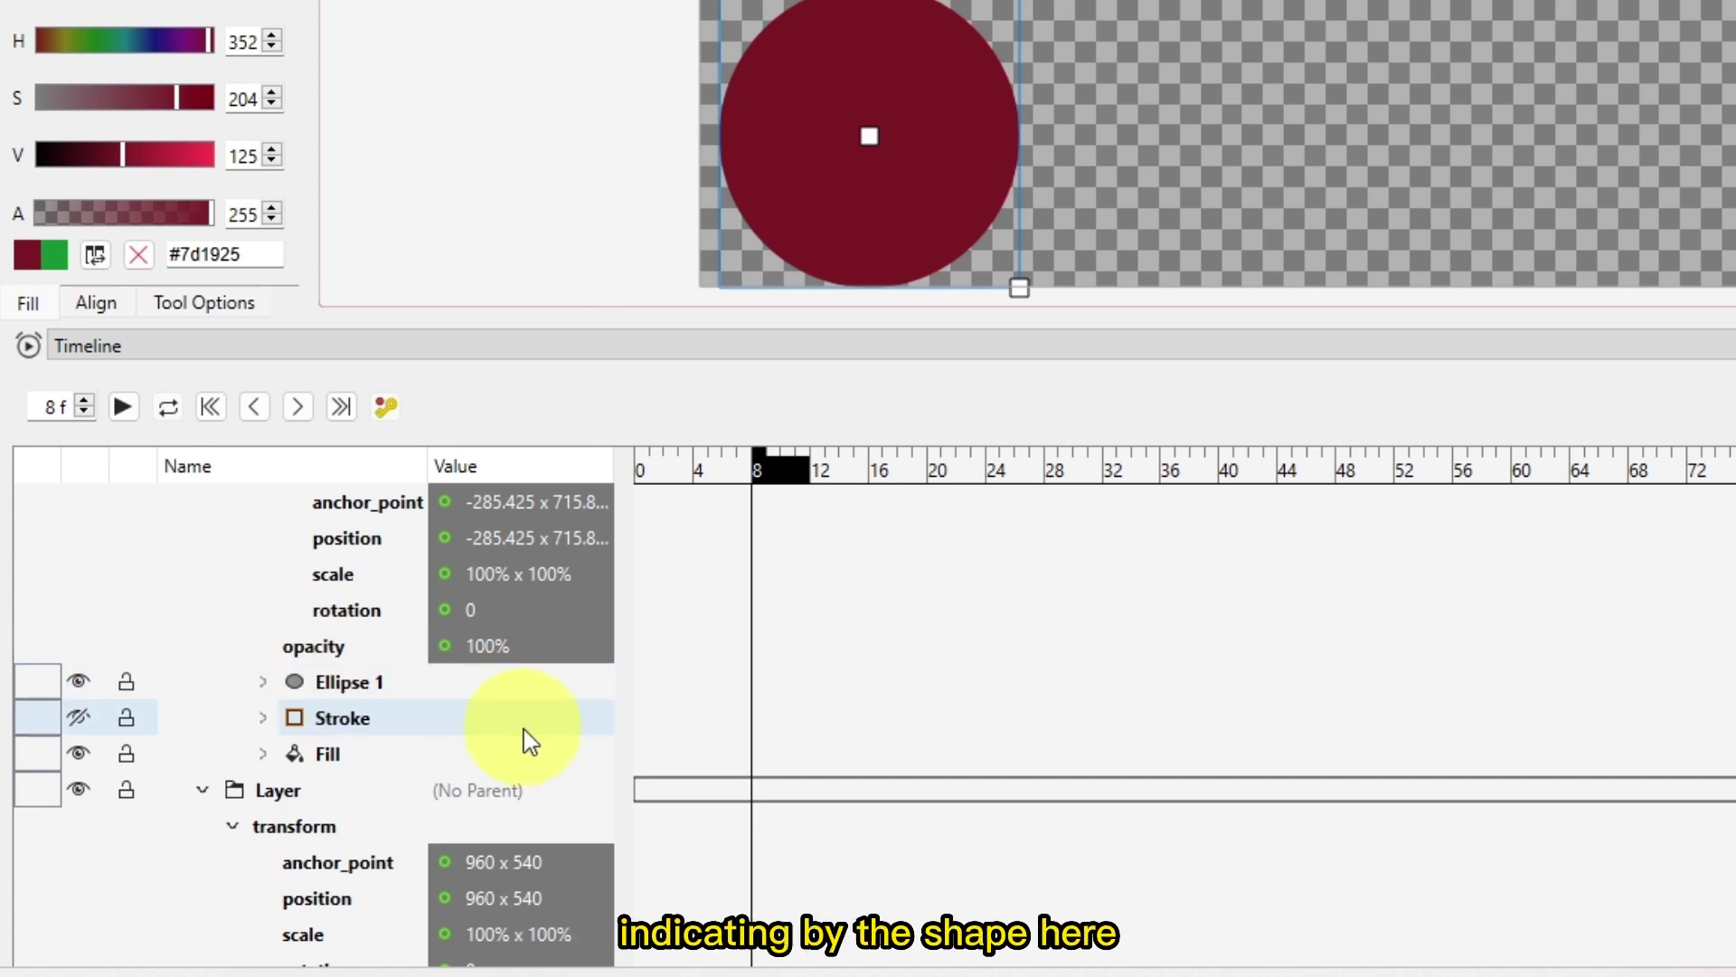
left_click(262, 682)
scroll(267, 610, "down", 1)
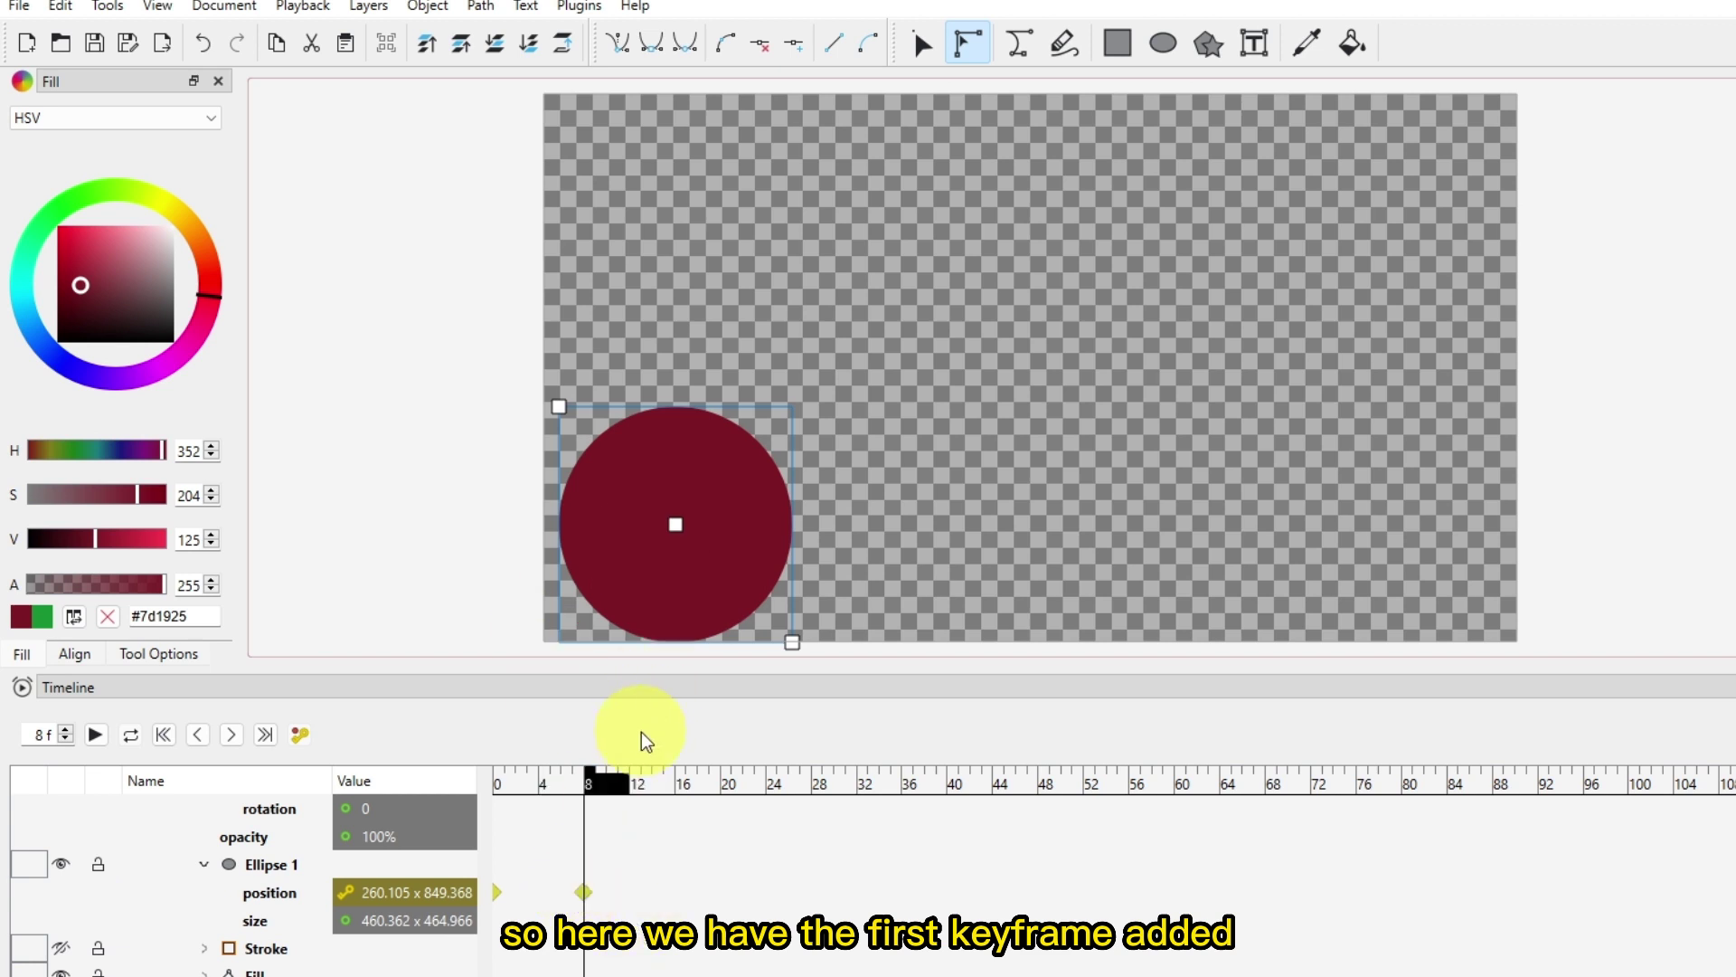
Keyframe the circle up toward centre, then down-right, and resize it at frame 36
left_click(644, 784)
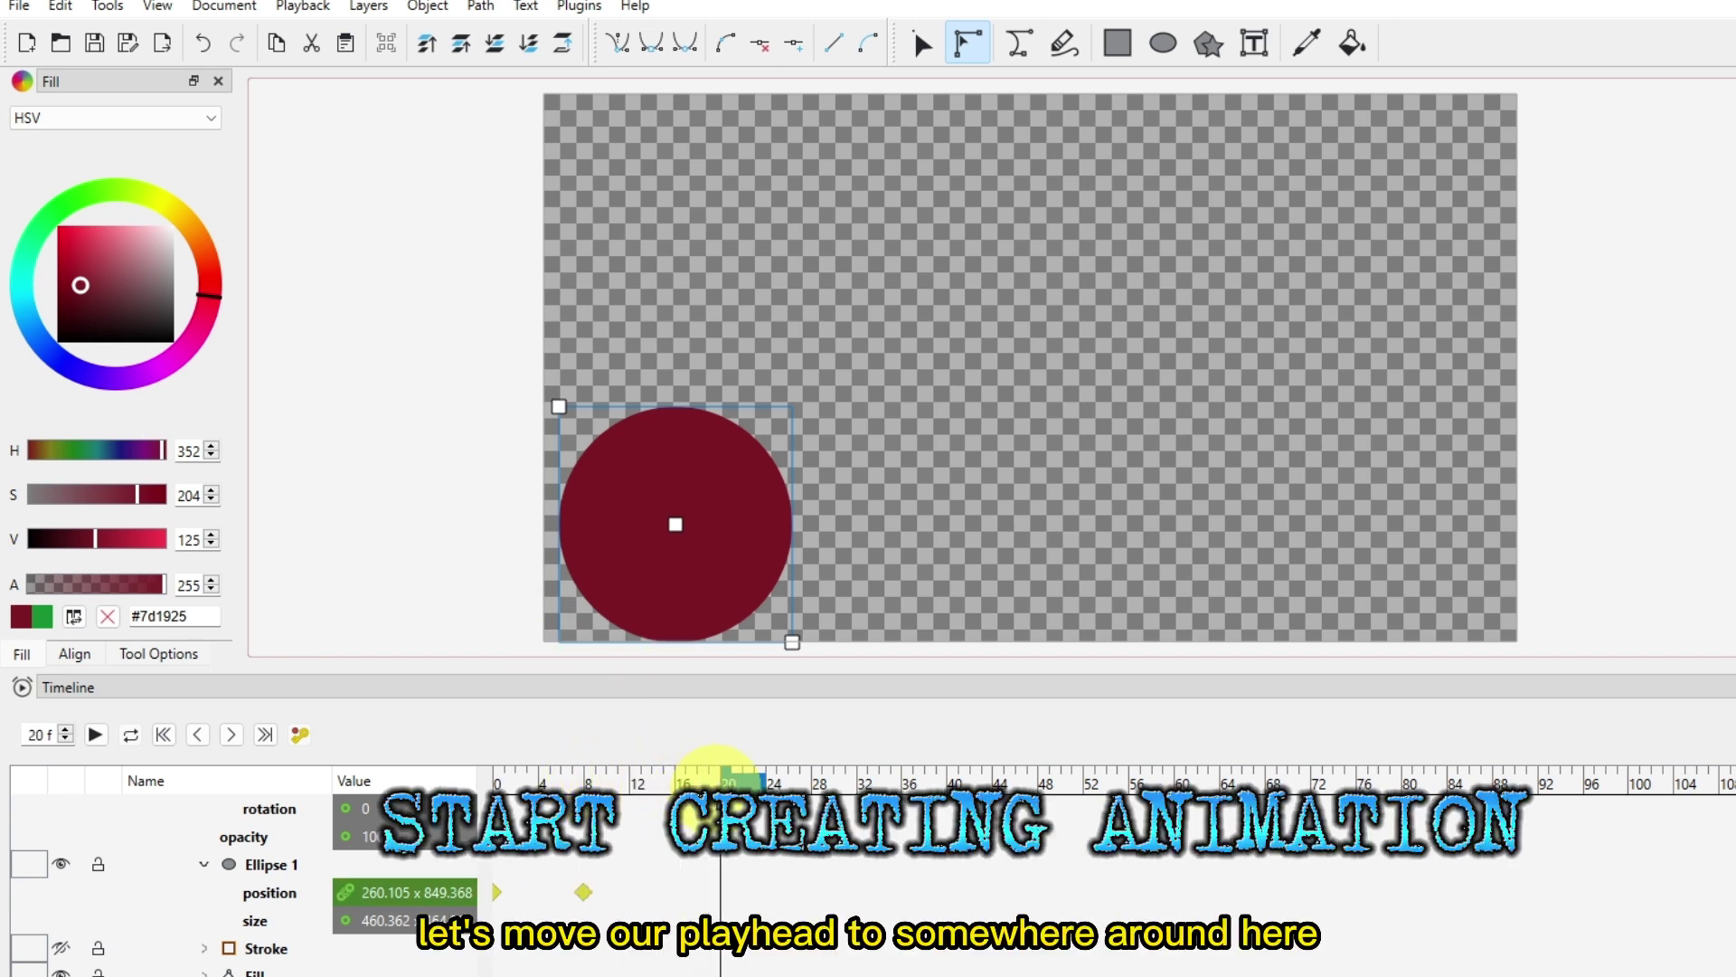
left_click_drag(678, 524, 893, 357)
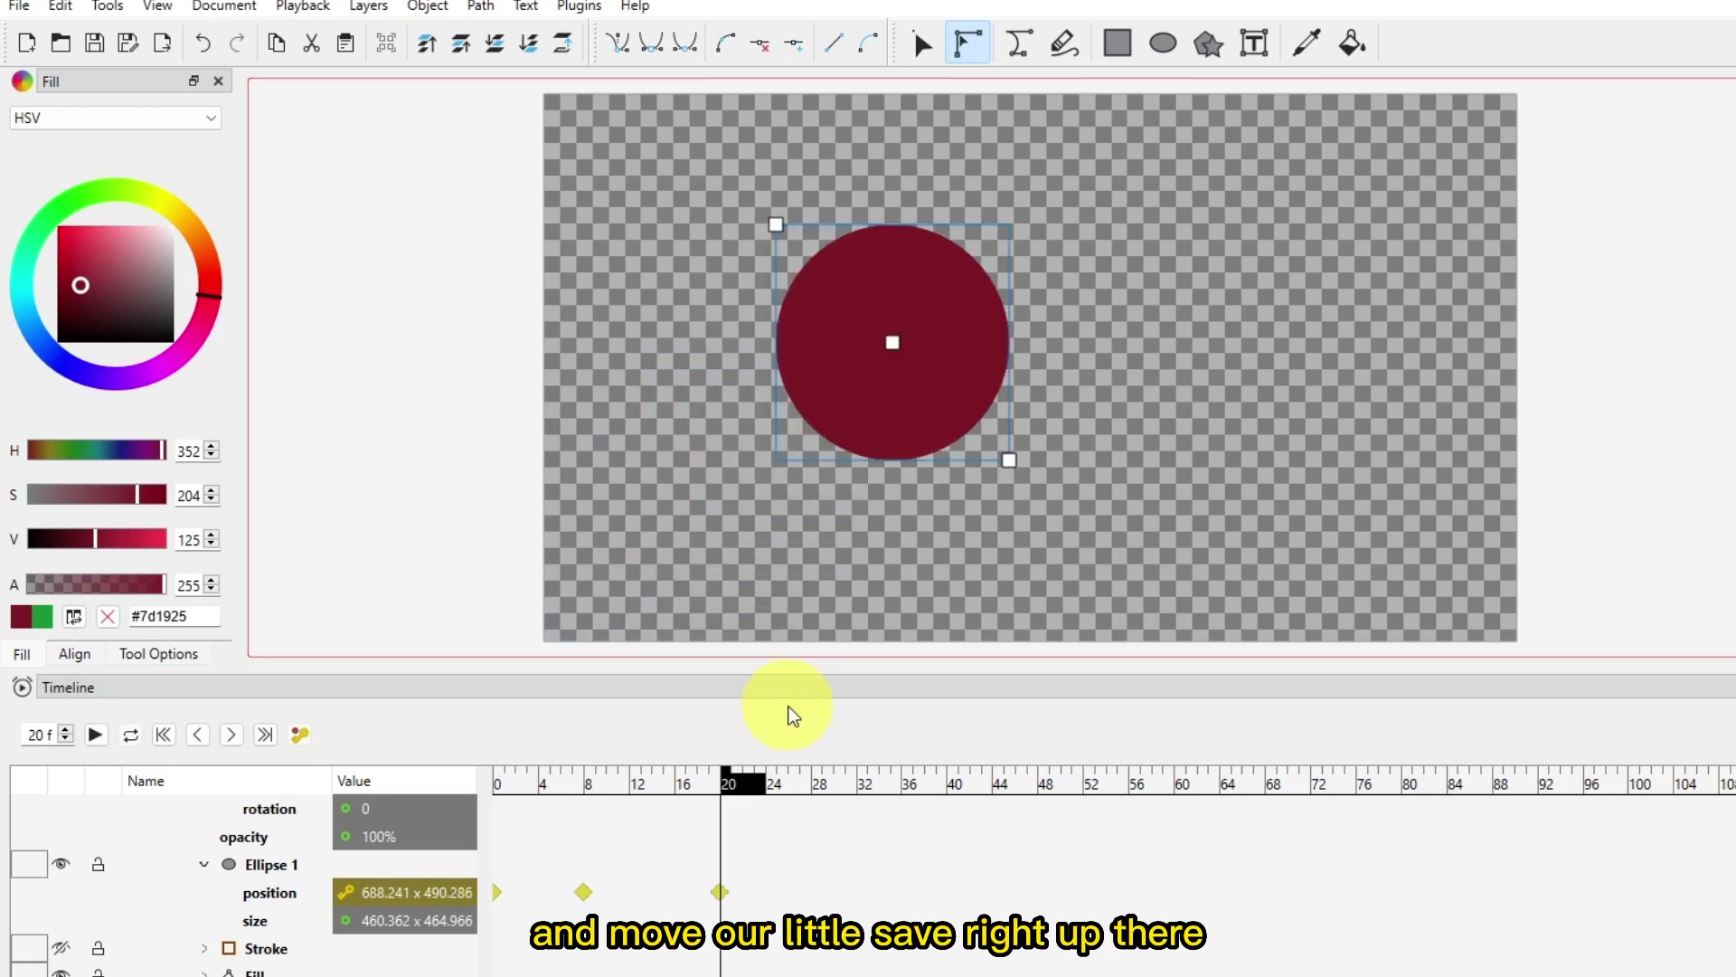
left_click(732, 788)
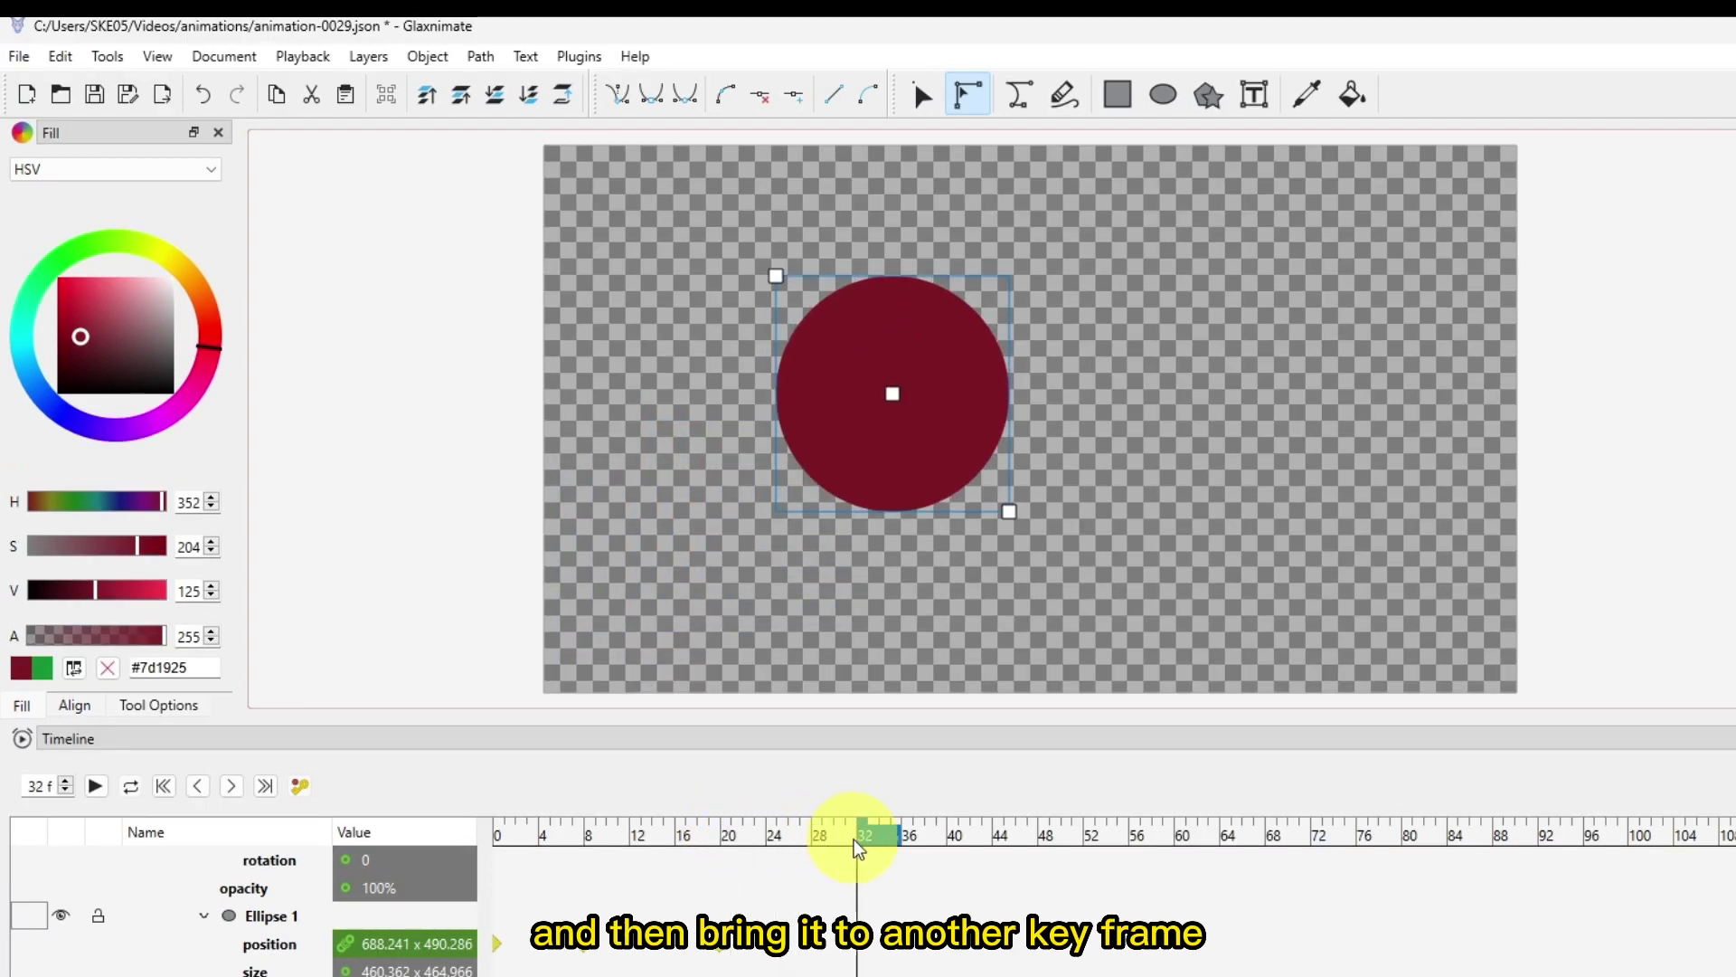
left_click_drag(904, 411, 1079, 600)
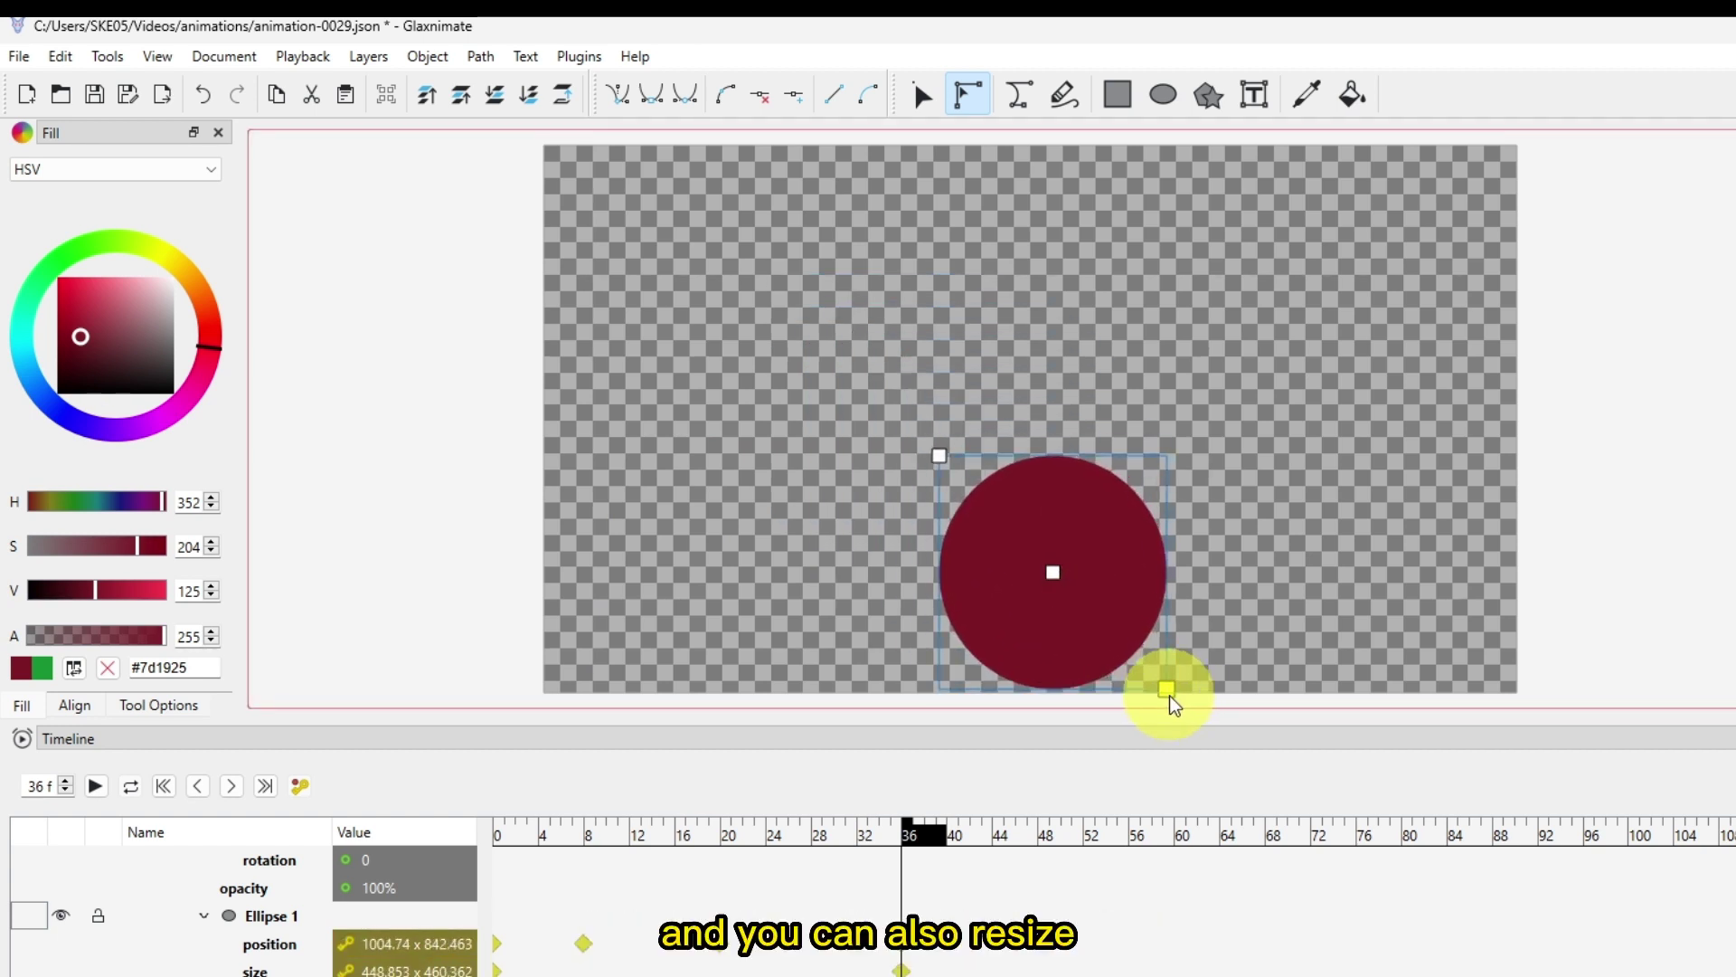
left_click_drag(1170, 695, 1163, 692)
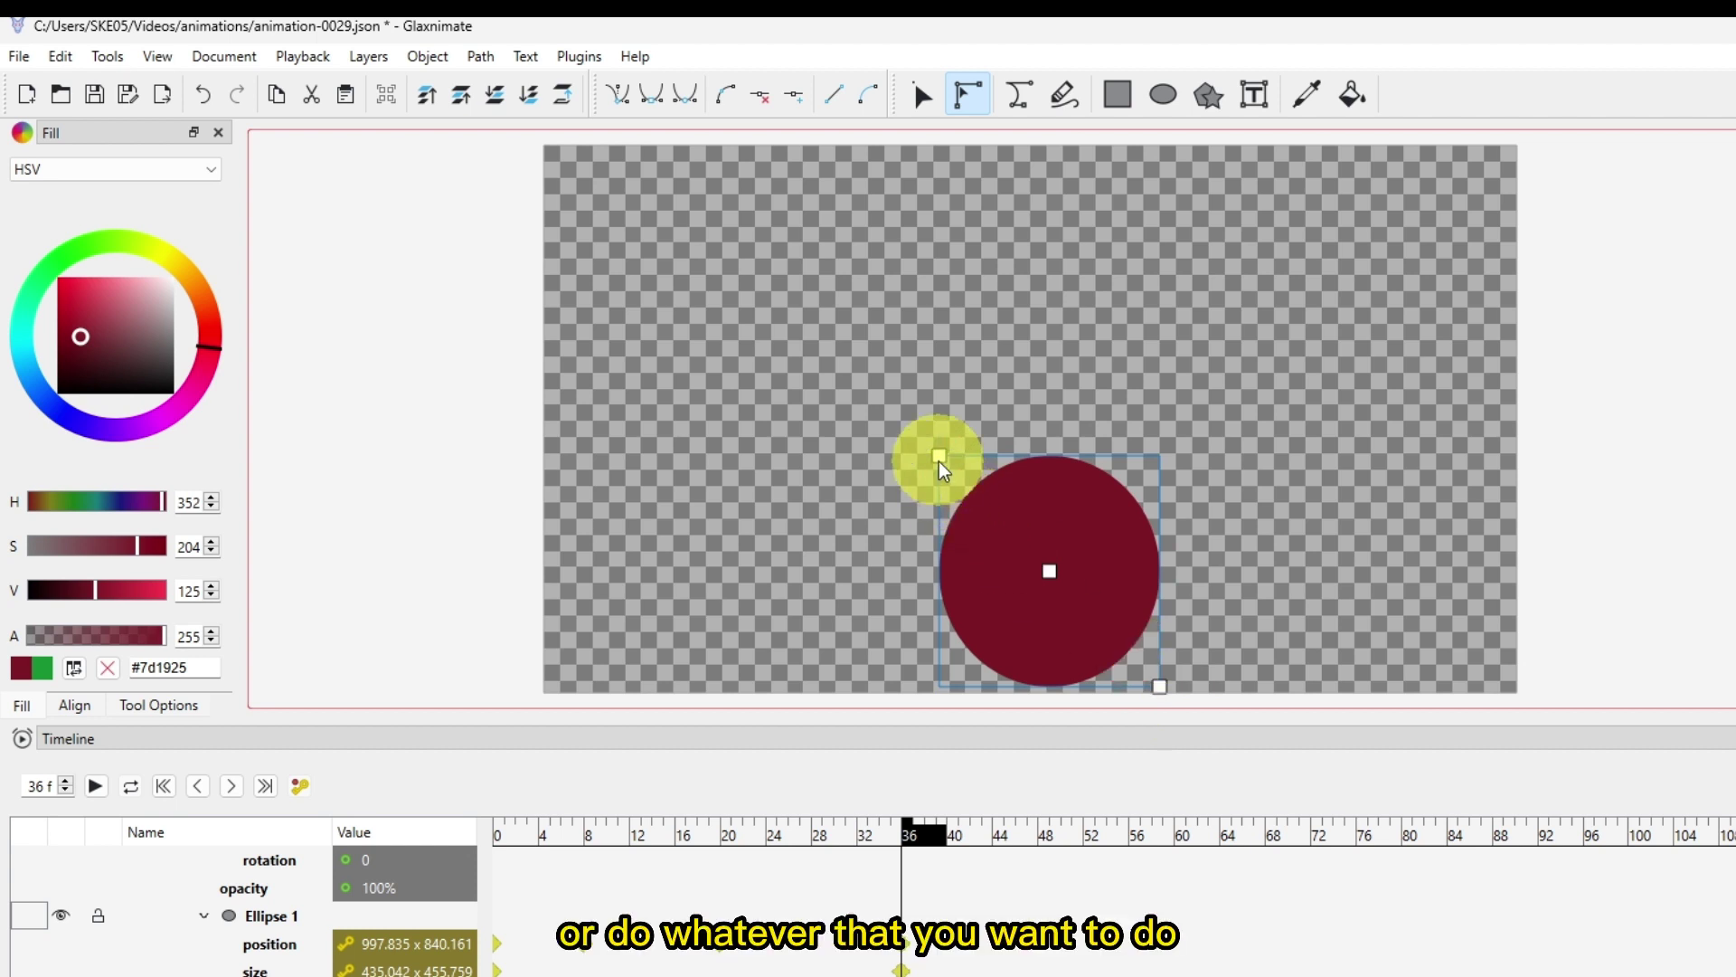
left_click_drag(951, 466, 934, 490)
At frame 44 and a later frame, keyframe the circle further up and right
left_click(995, 863)
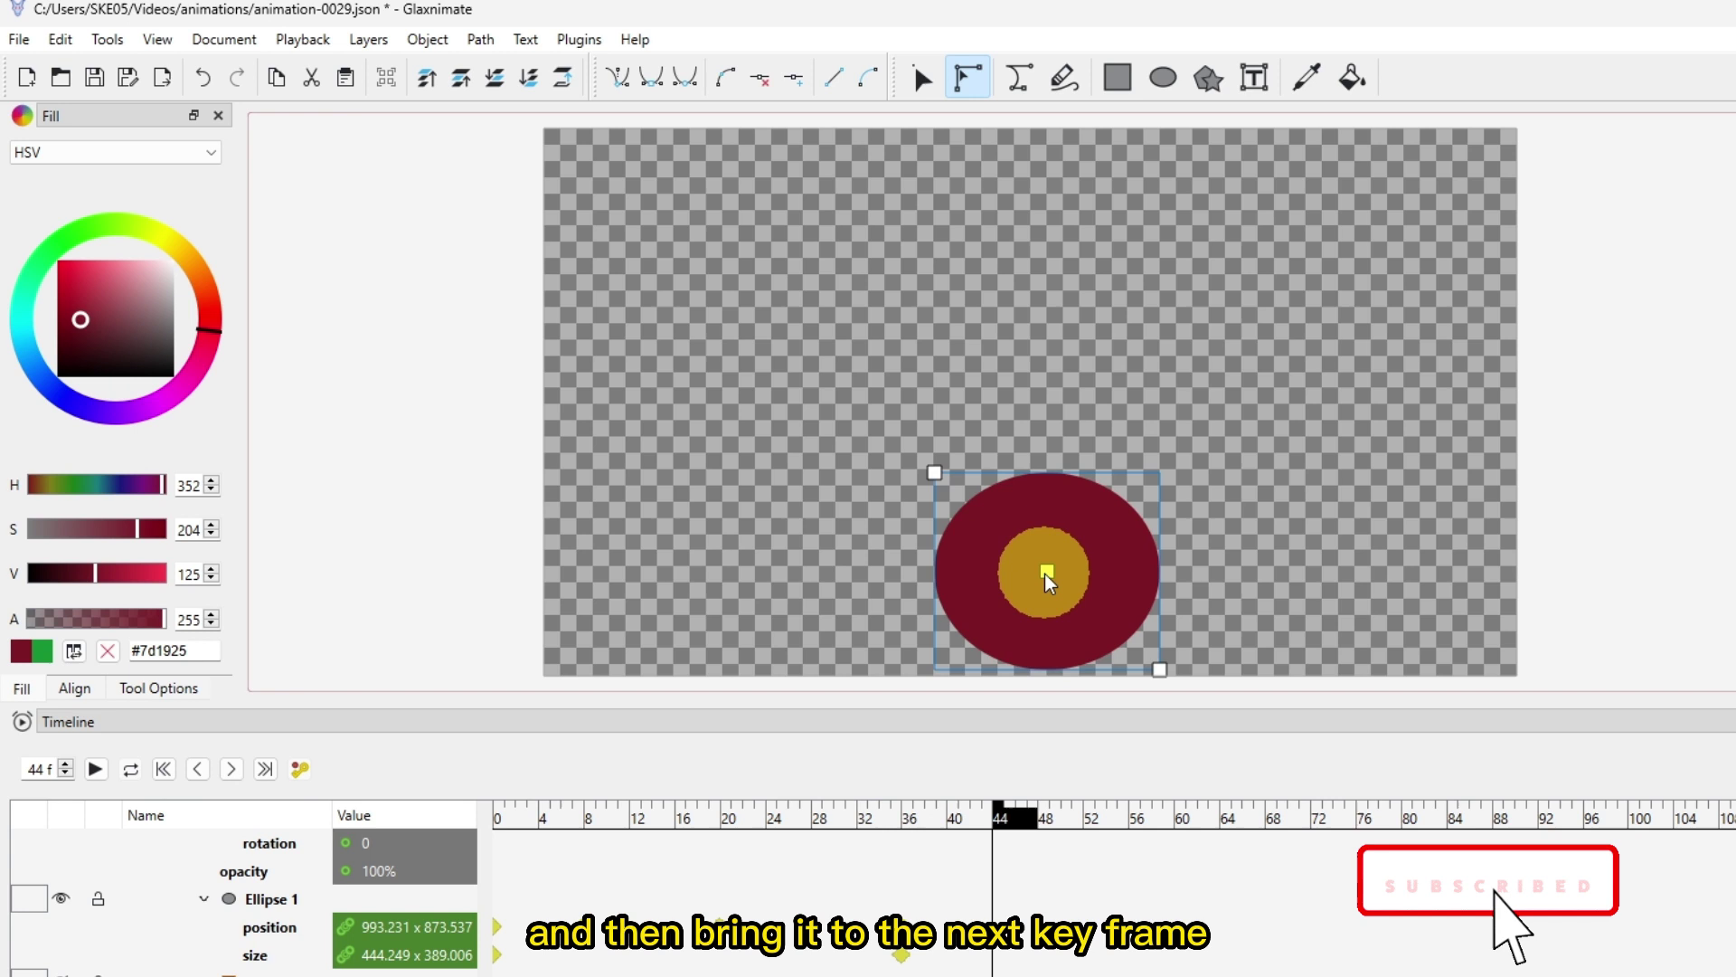
left_click_drag(1058, 568, 1217, 446)
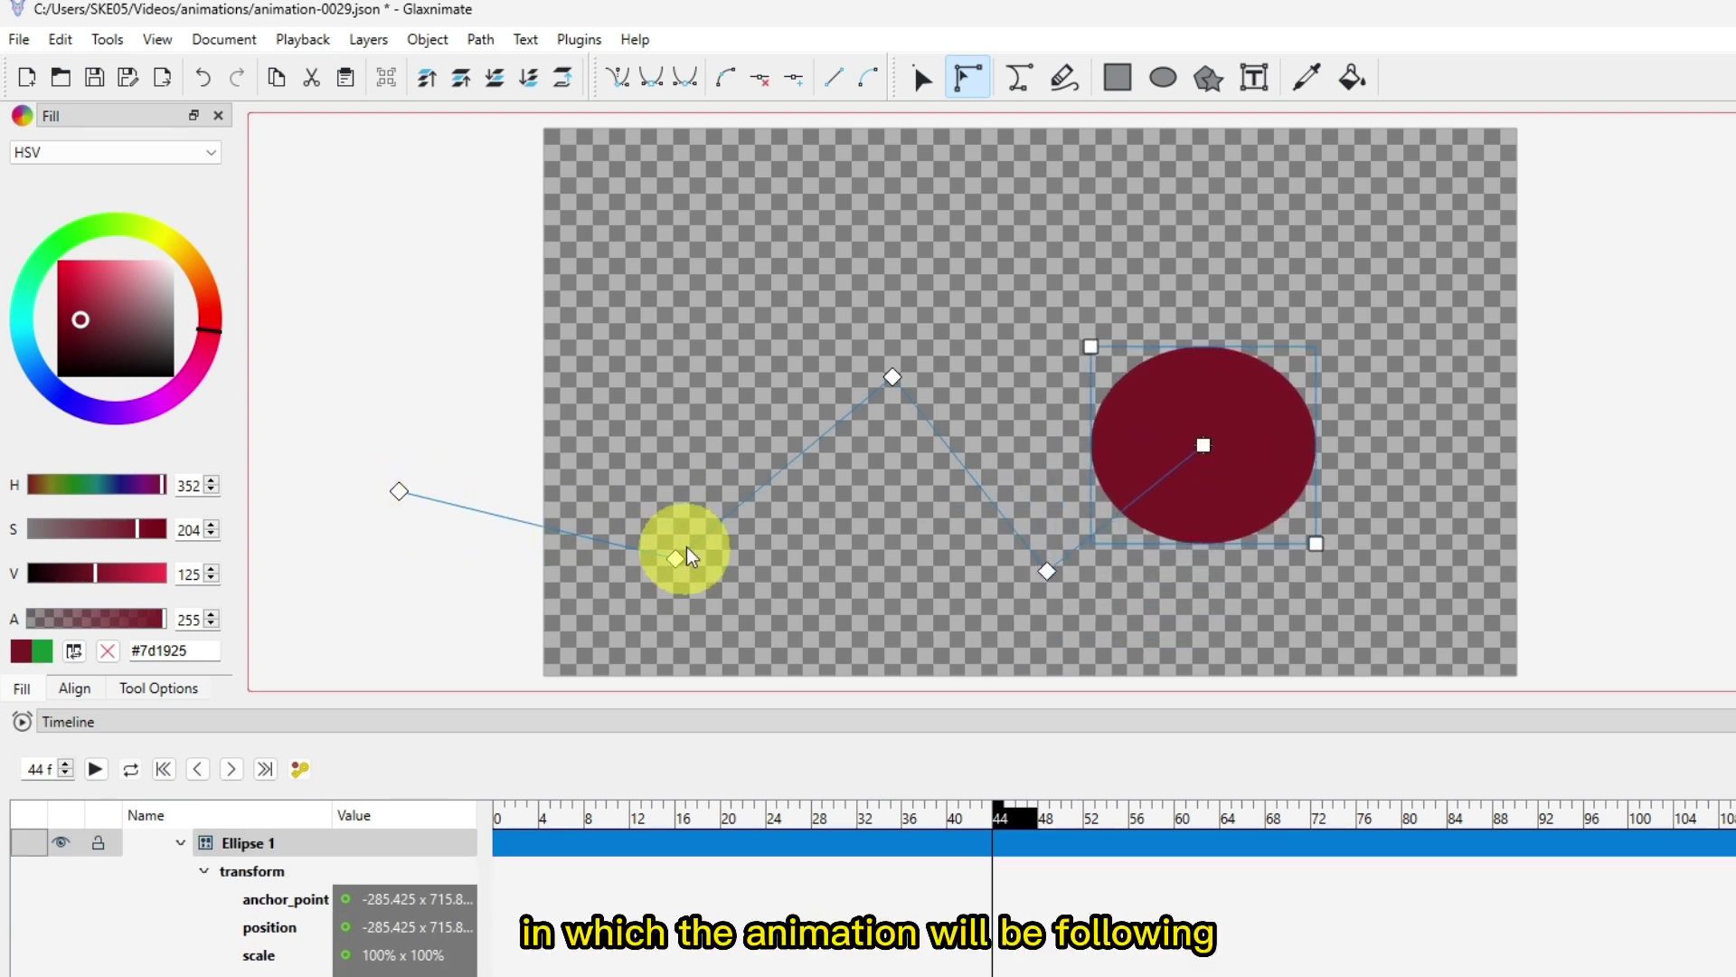
left_click_drag(1247, 442, 904, 586)
left_click(1135, 819)
left_click(1140, 825)
Keyframe frames 88 to 92, moving the circle lower, then left off-canvas
left_click(1412, 819)
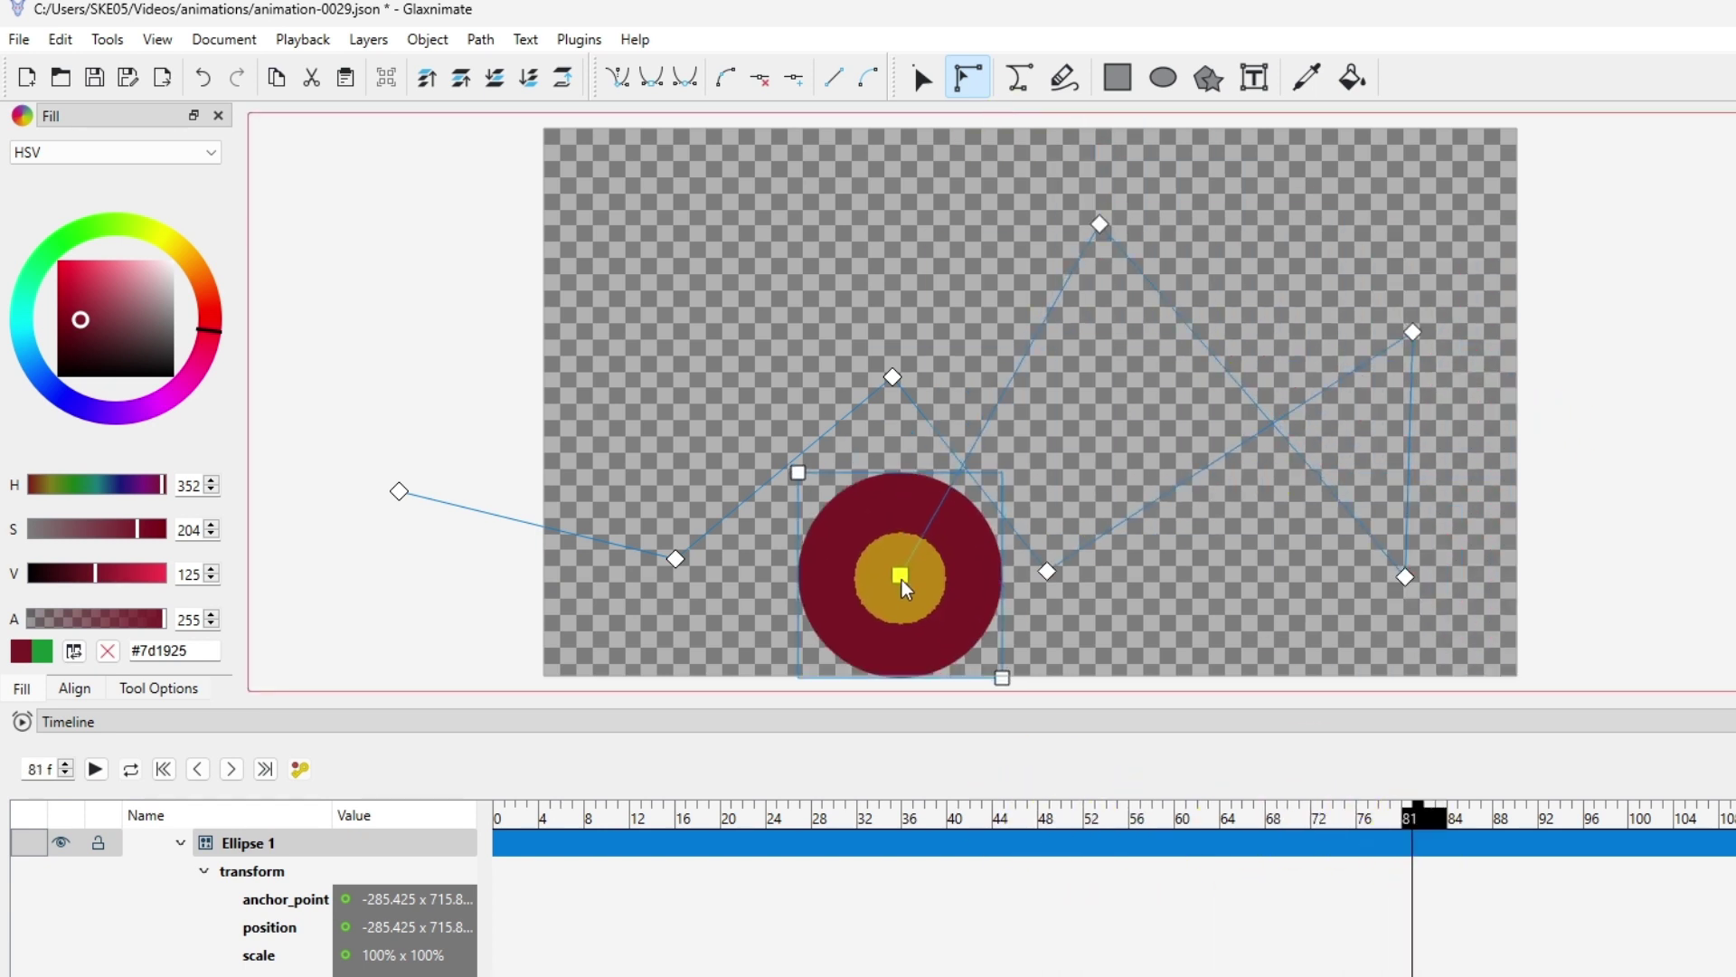
left_click_drag(1462, 819, 1493, 820)
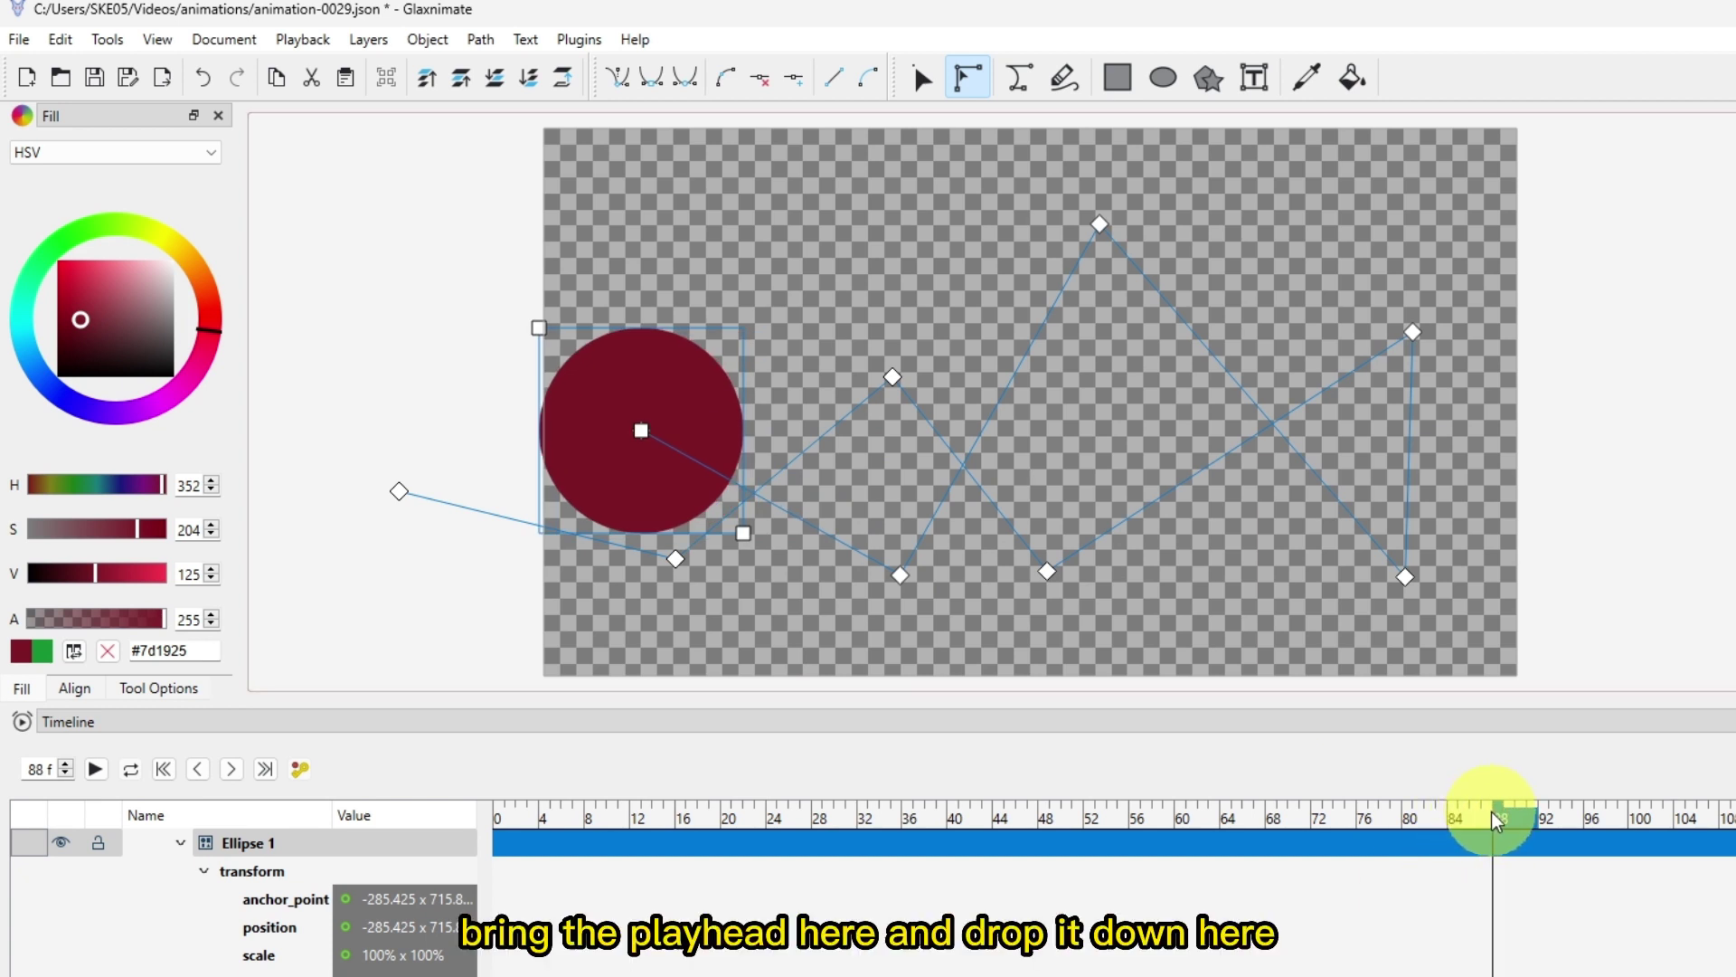
left_click_drag(639, 436, 633, 583)
left_click_drag(1511, 817, 1517, 834)
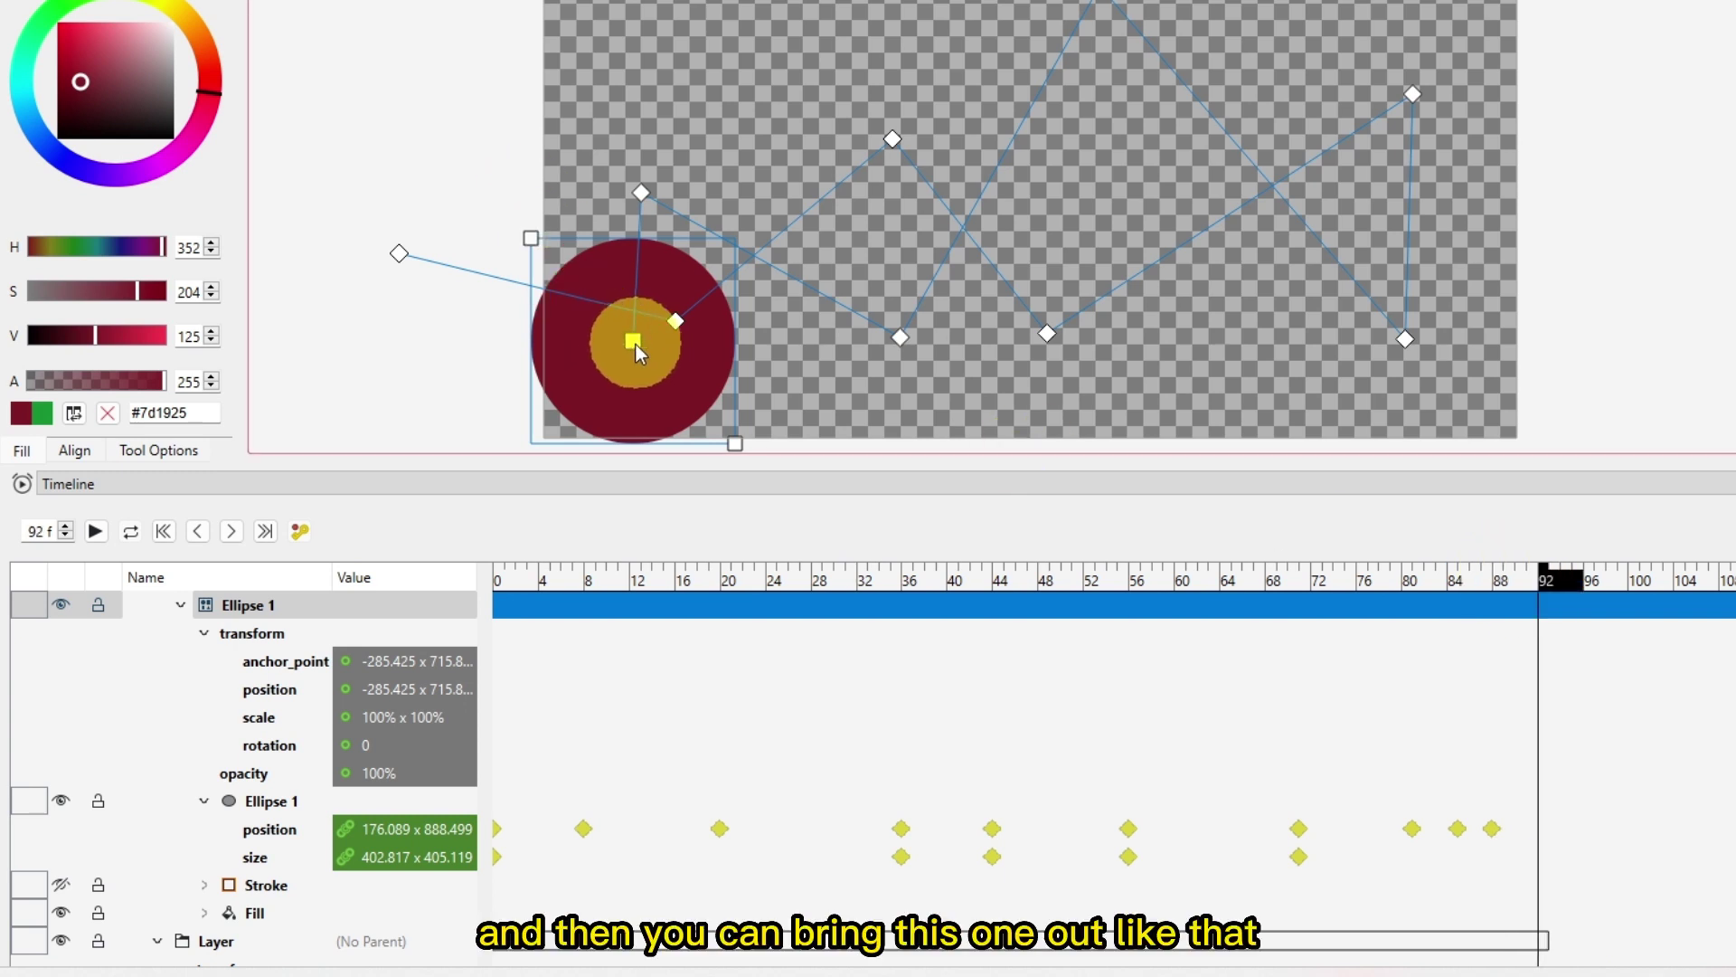
left_click_drag(635, 346, 390, 385)
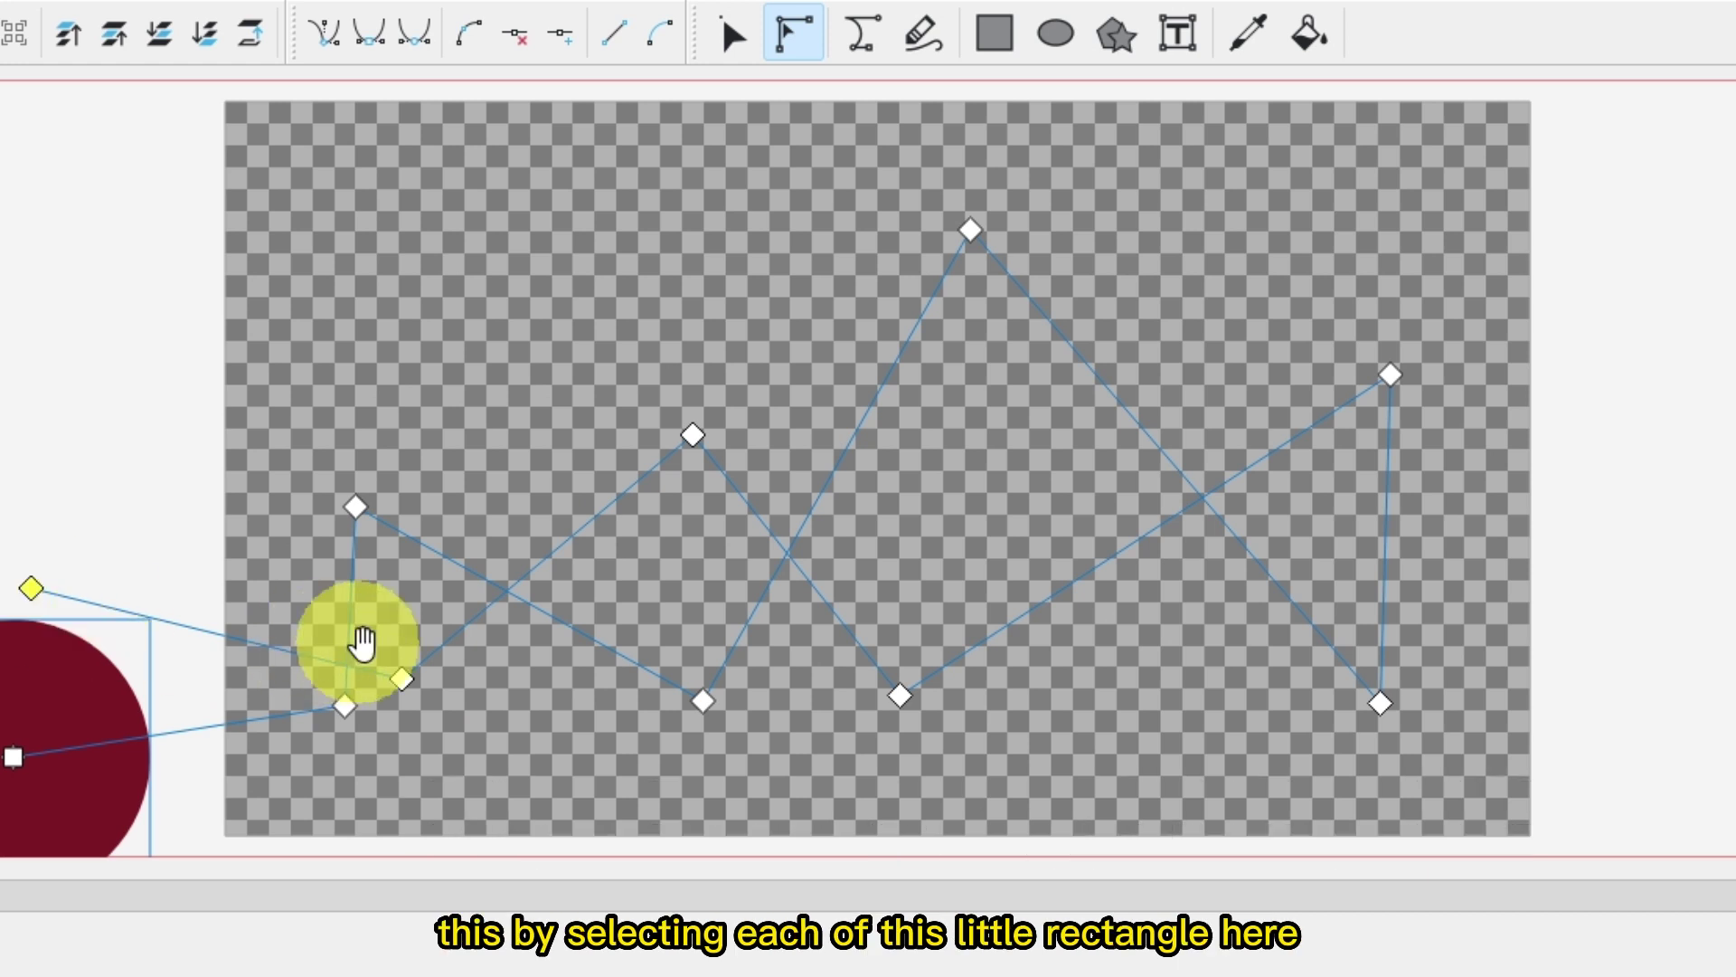
Make the lower-left motion-path node smooth
left_click(401, 681)
right_click(404, 695)
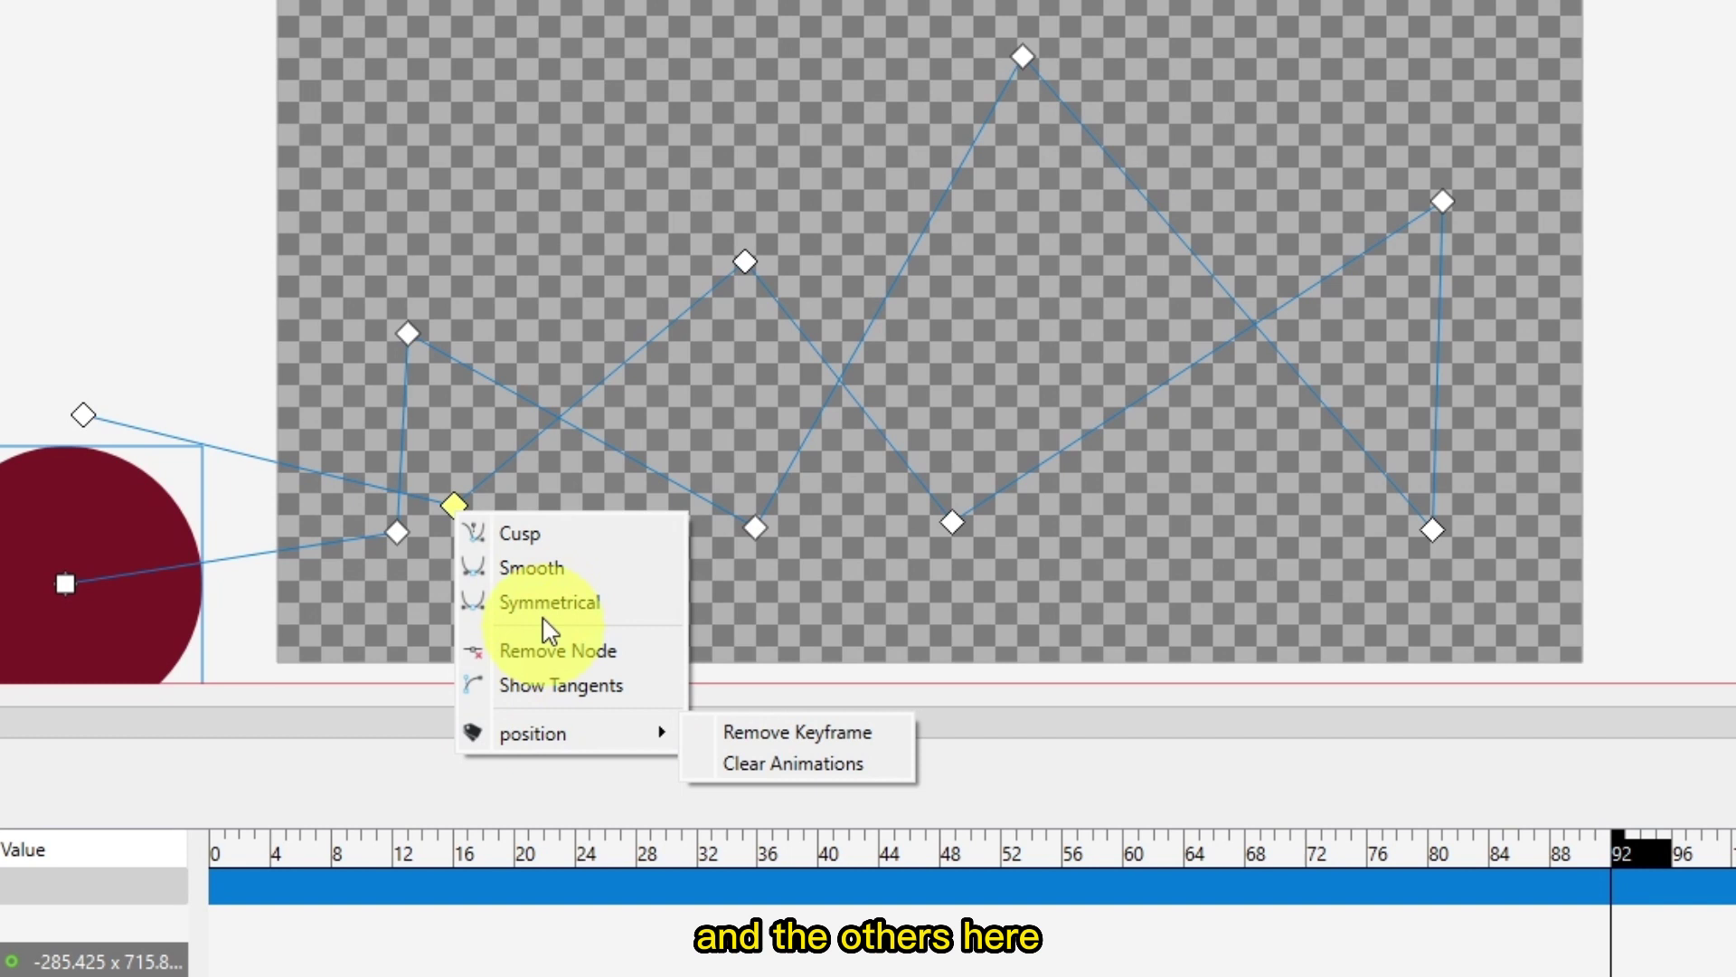
left_click(534, 568)
Make the middle and top motion-path nodes smooth as well
right_click(745, 261)
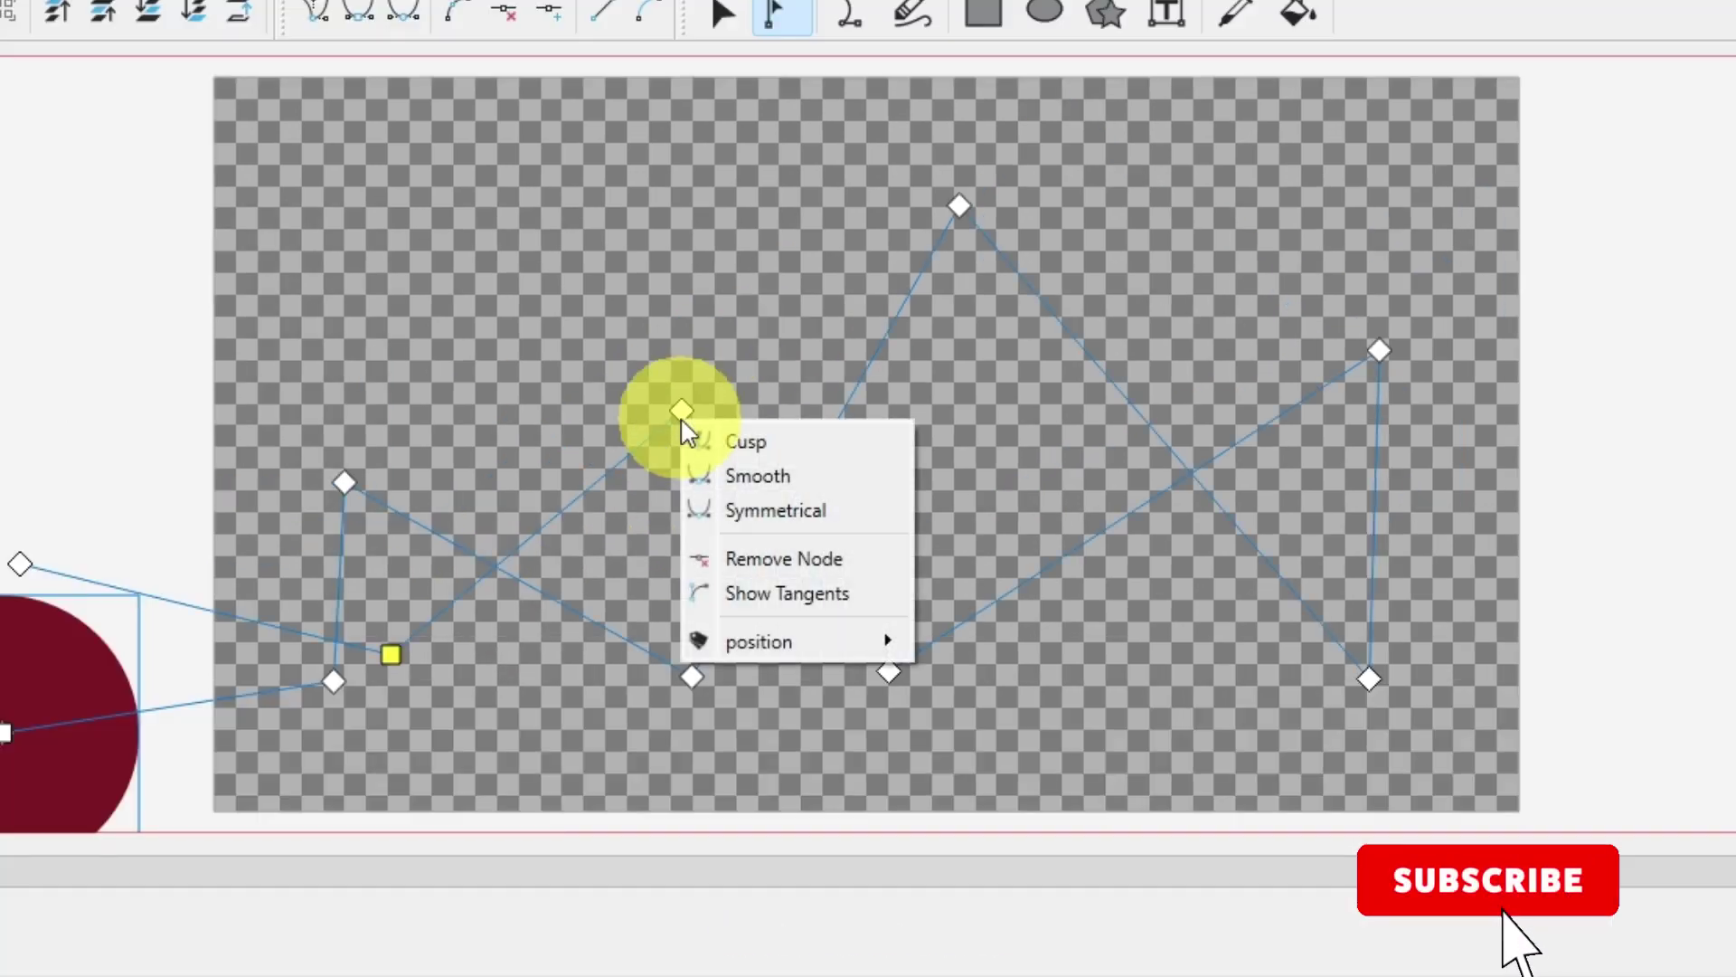
left_click(680, 414)
left_click(680, 409)
right_click(680, 408)
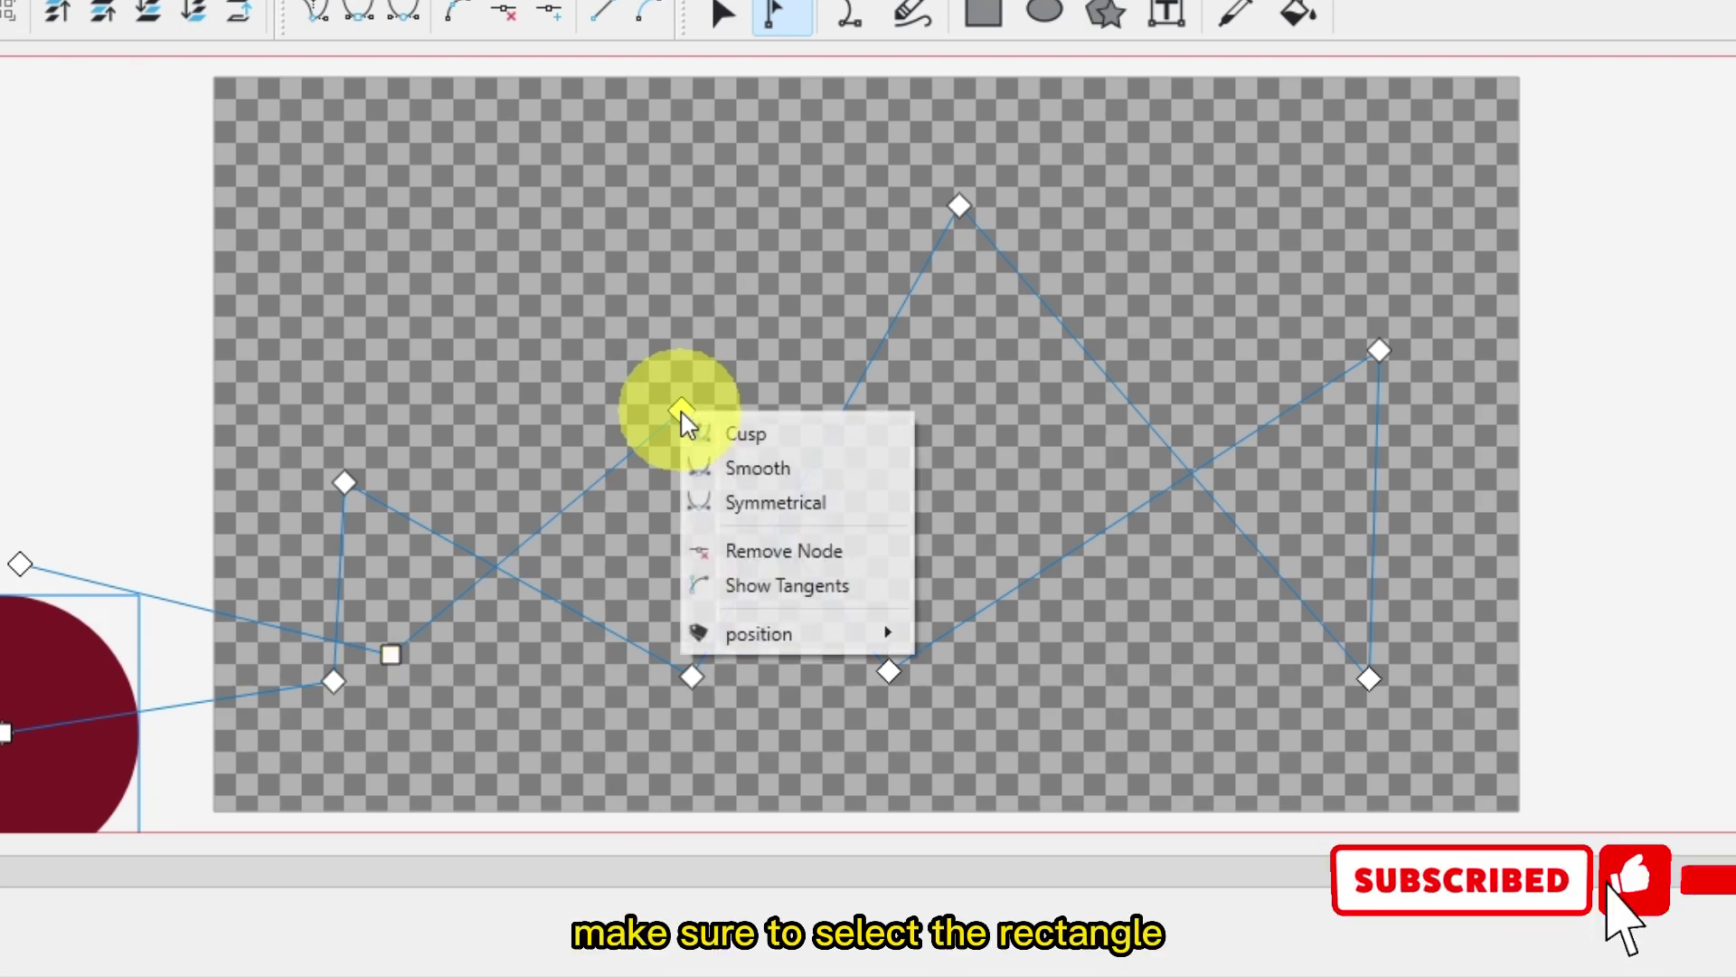
left_click(889, 672)
left_click(1379, 350)
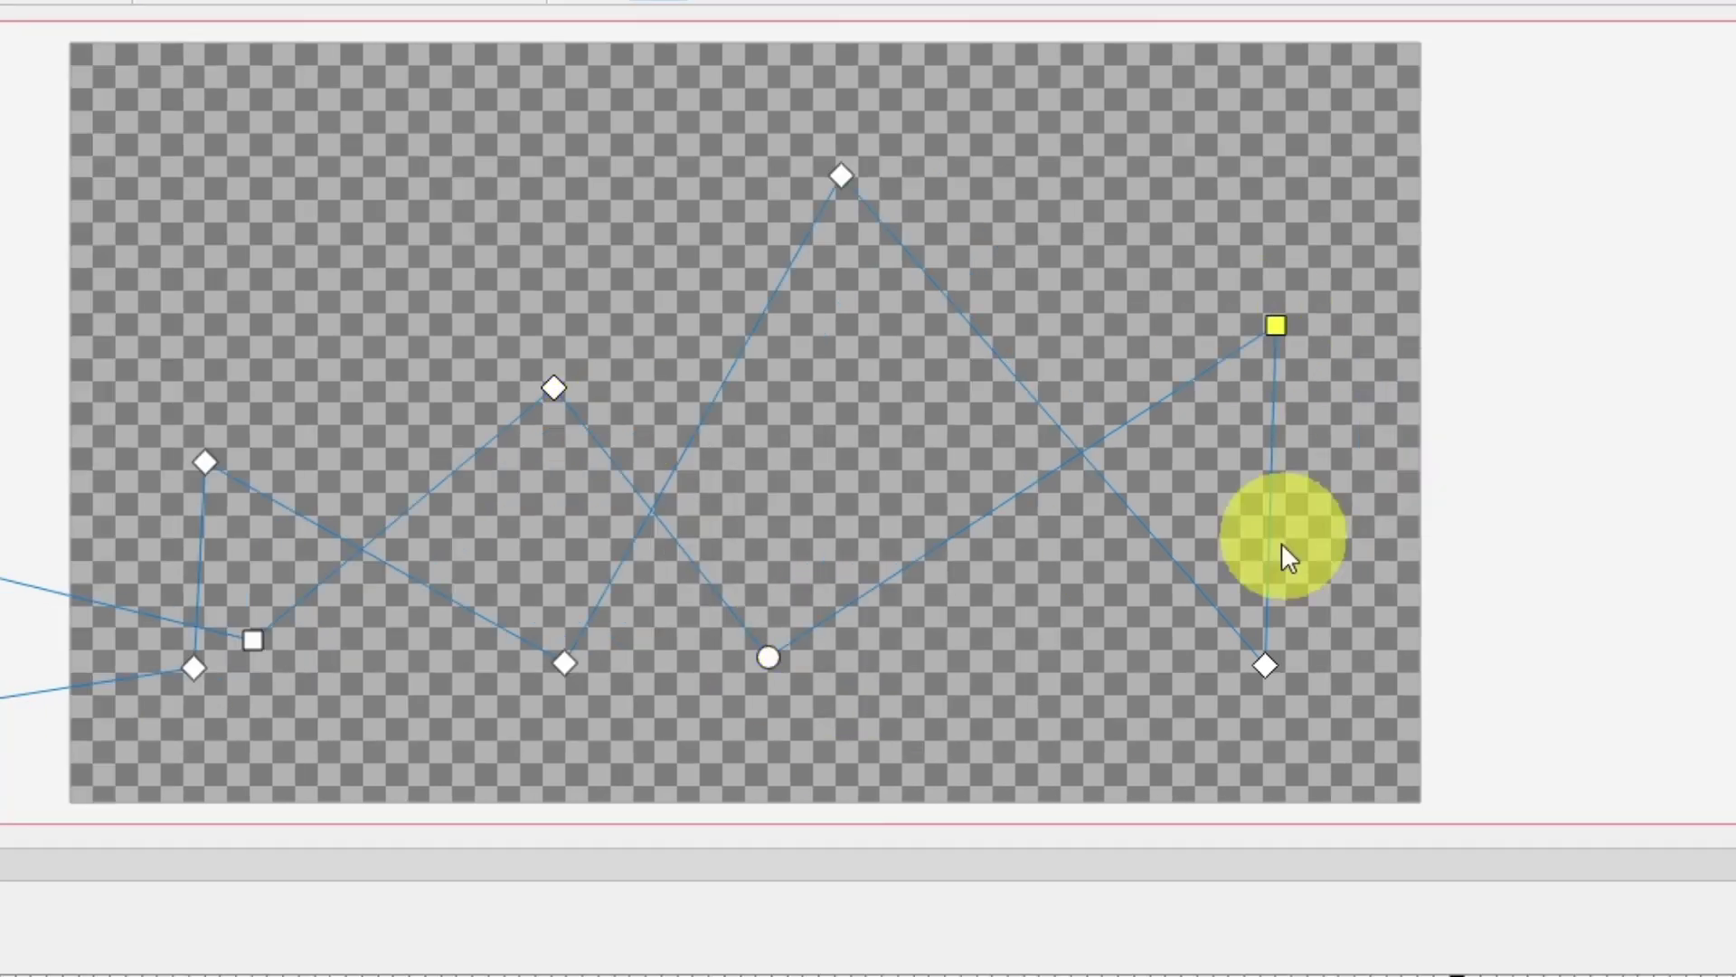
right_click(959, 207)
left_click(877, 205)
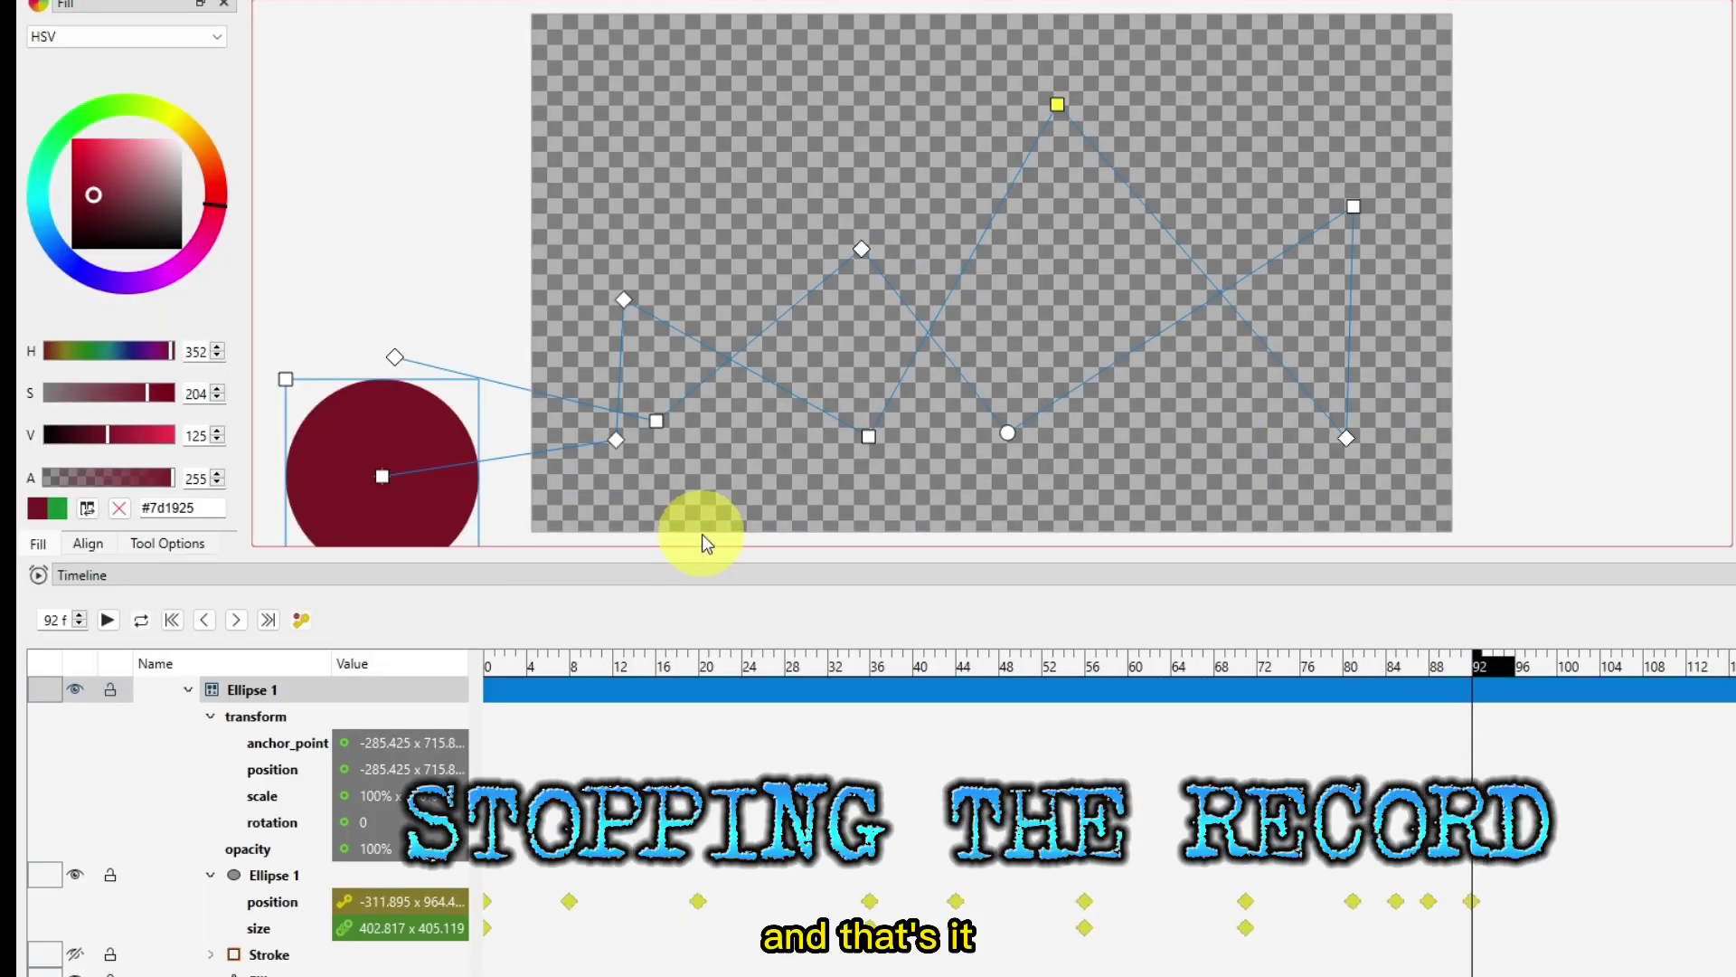
Turn off keyframe recording, play the animation from frame 0, and save the file
left_click(301, 620)
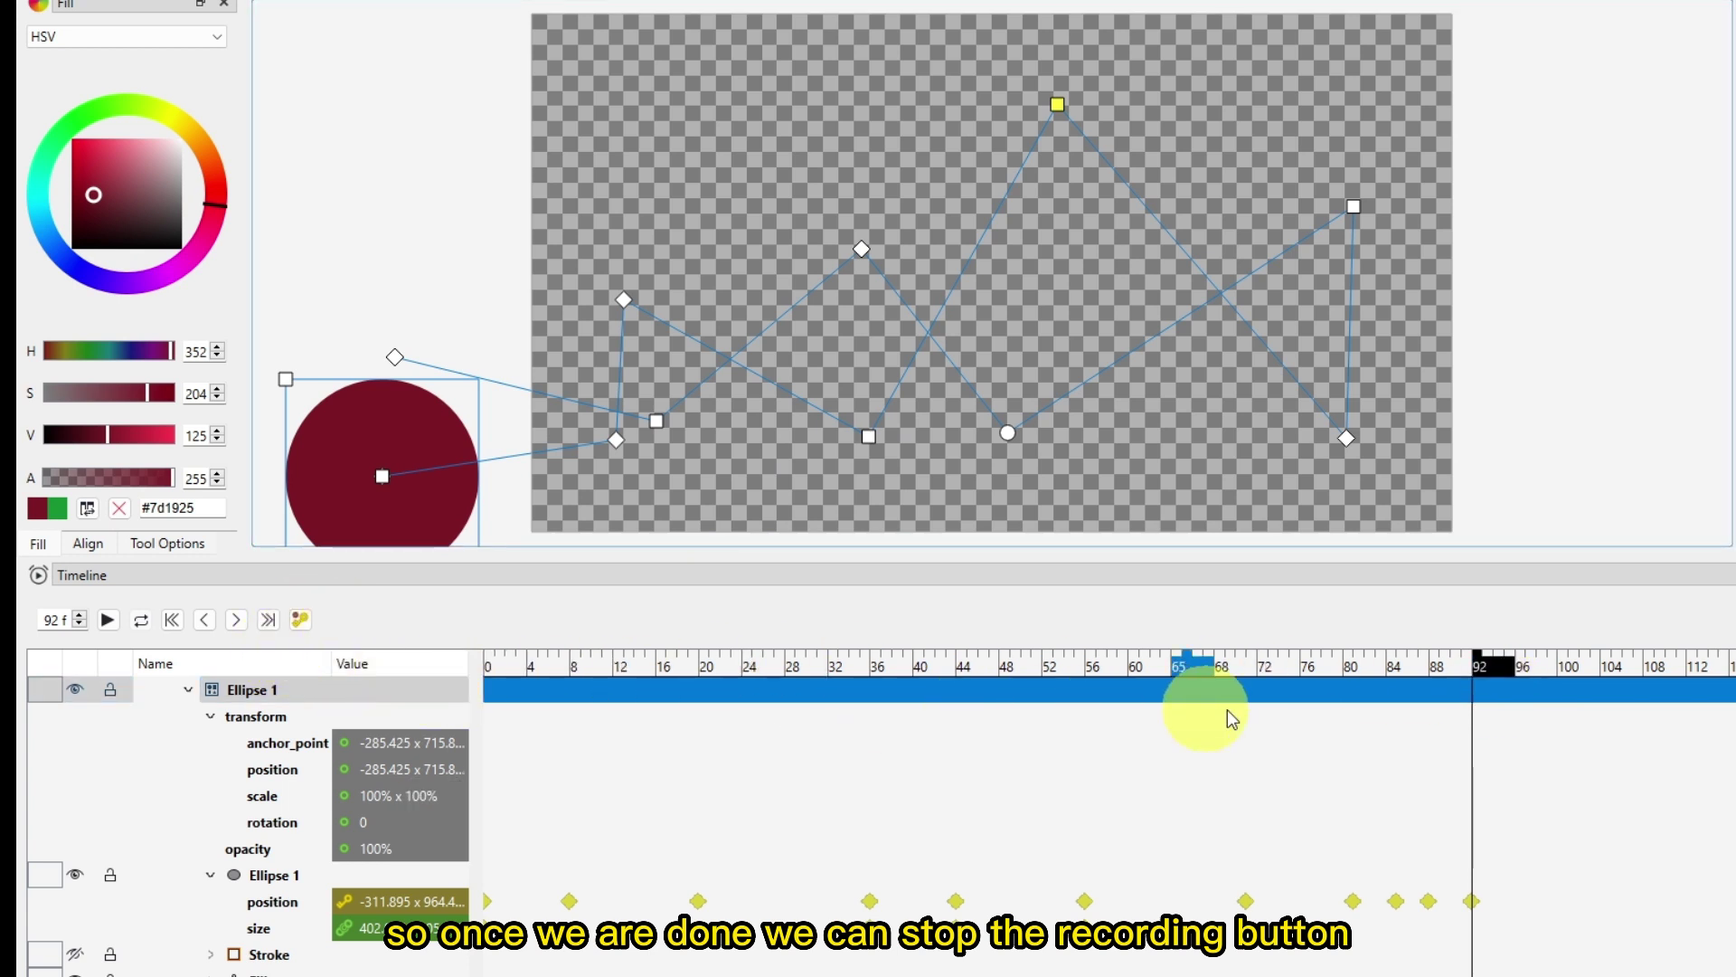
left_click_drag(1478, 653, 449, 718)
key("space")
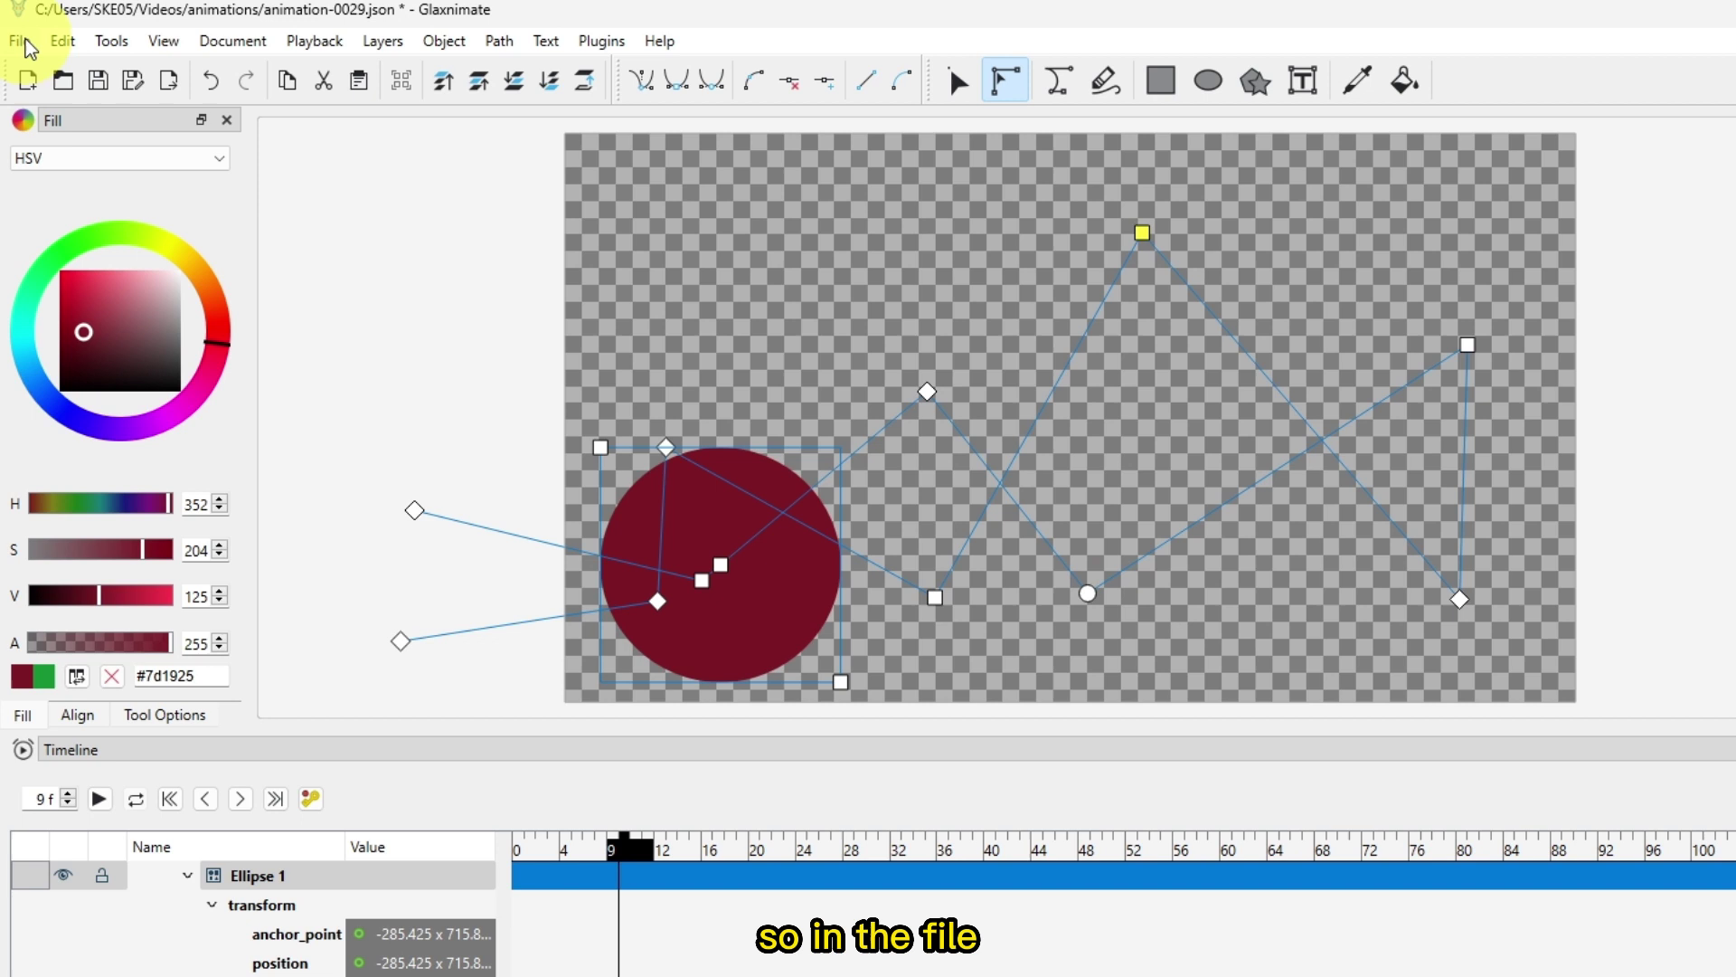
left_click(26, 43)
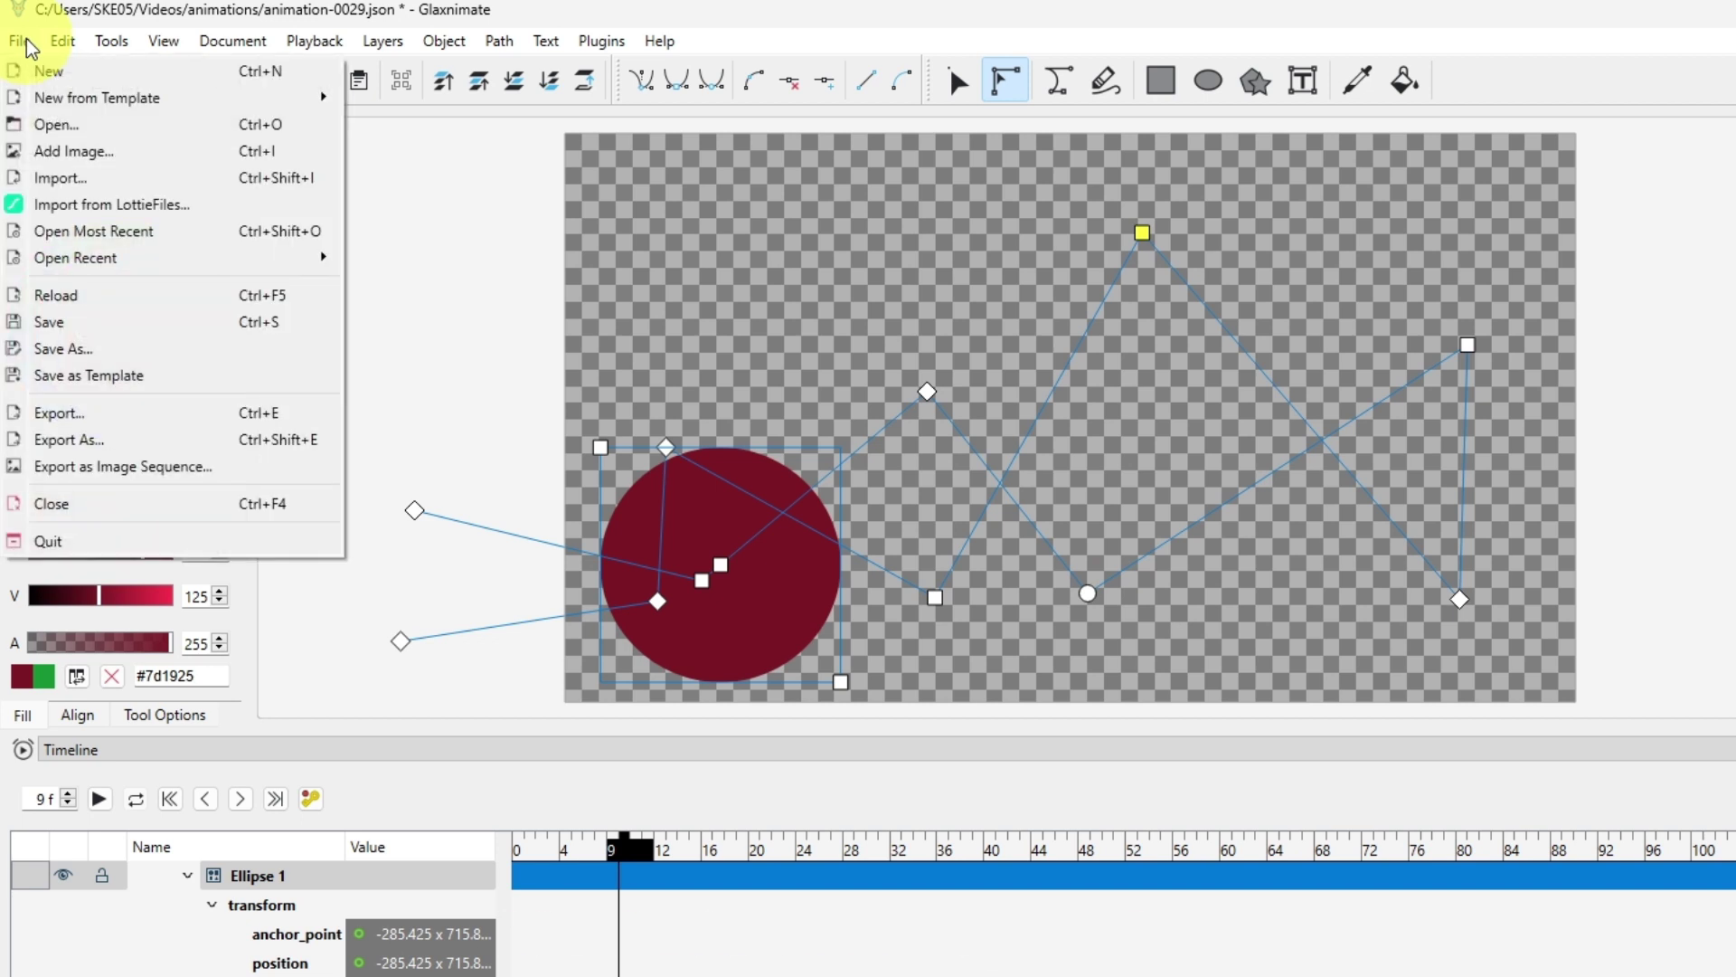
left_click(59, 327)
Export as Lottie with Pretty, Strip, Embed Images and Legacy Keyframes enabled
left_click(20, 40)
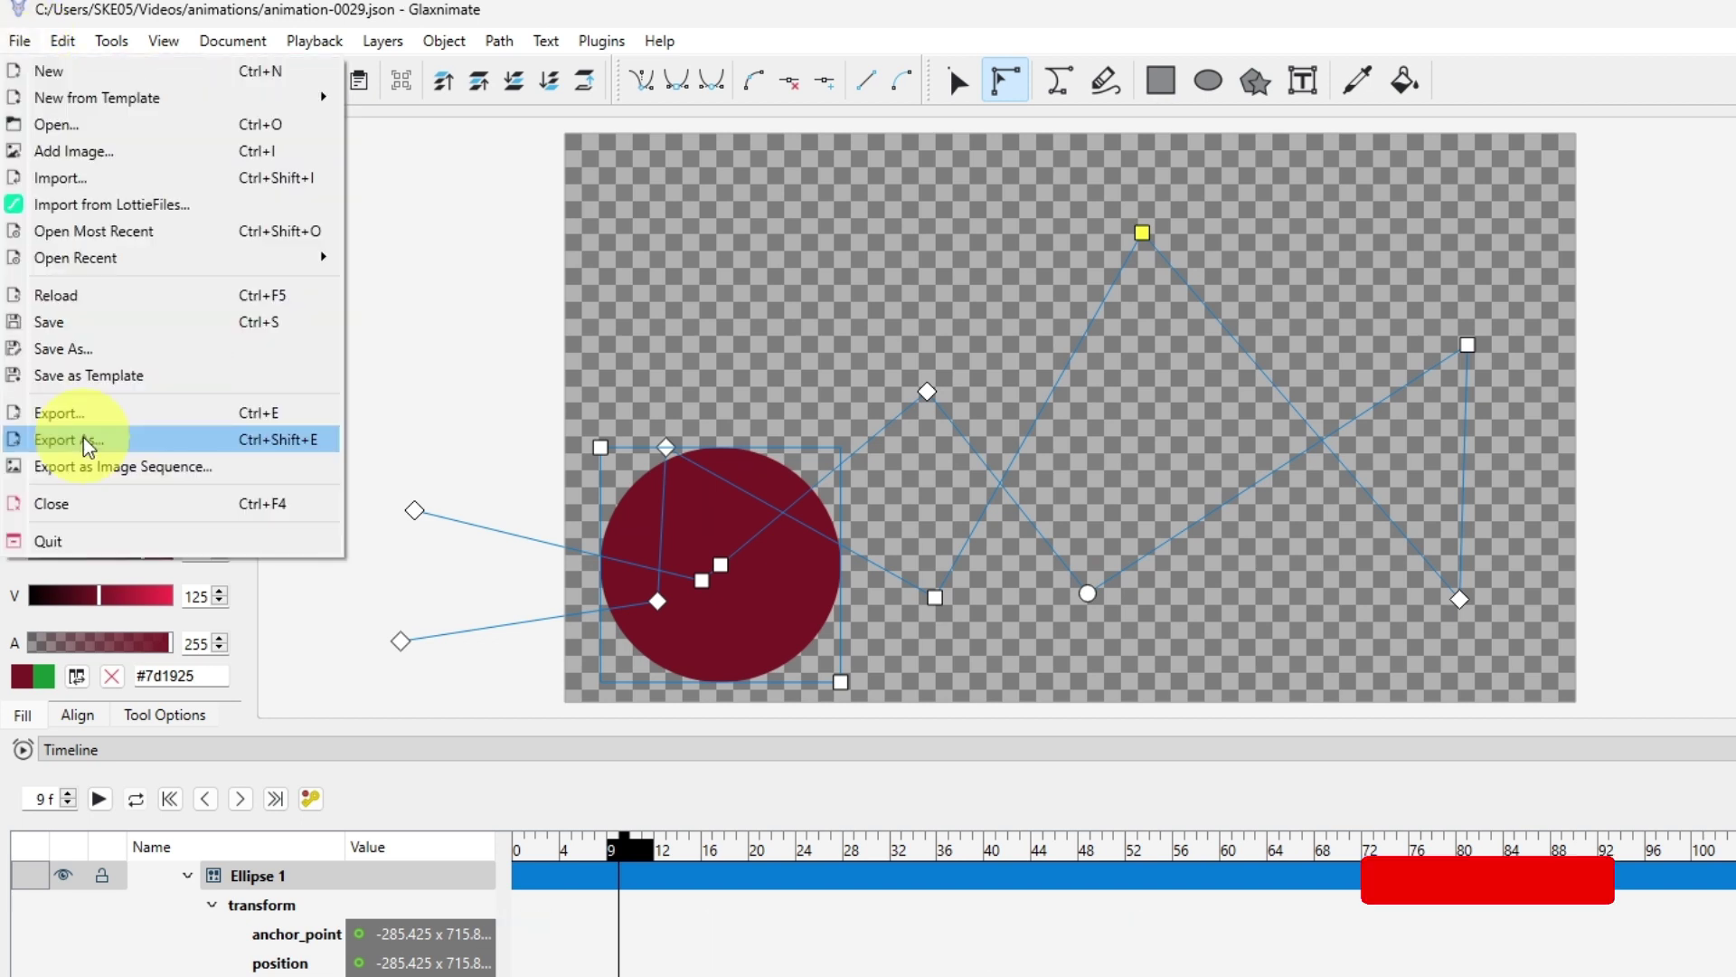
left_click(70, 438)
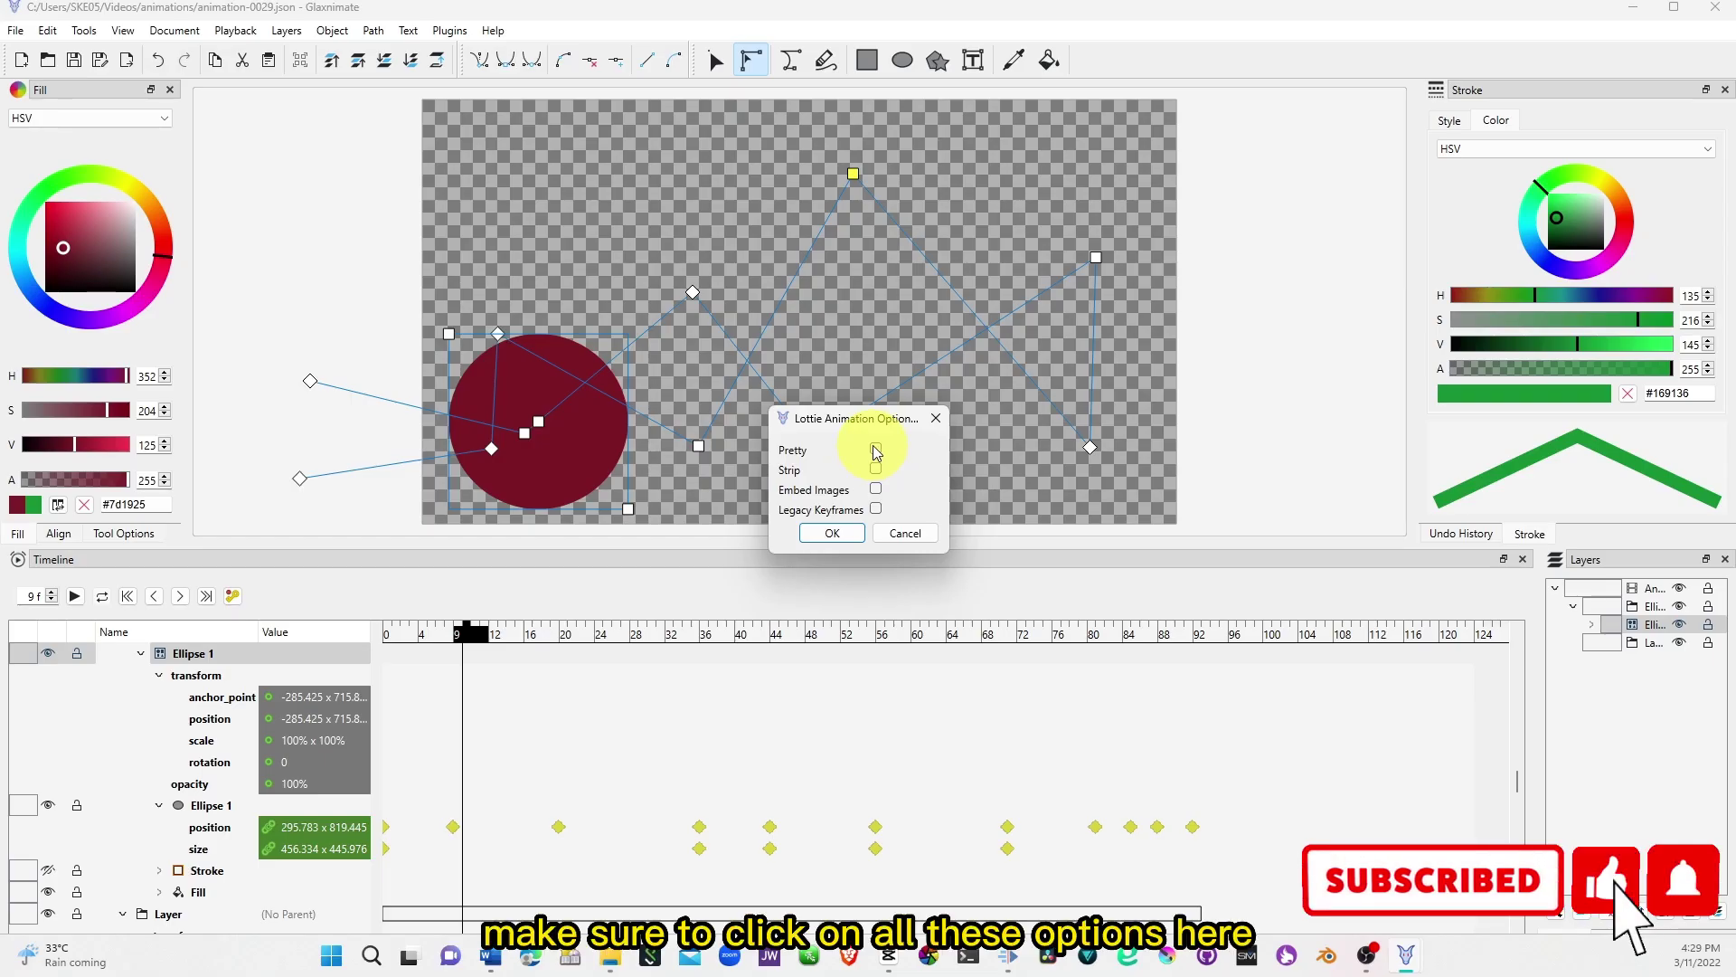
left_click(875, 449)
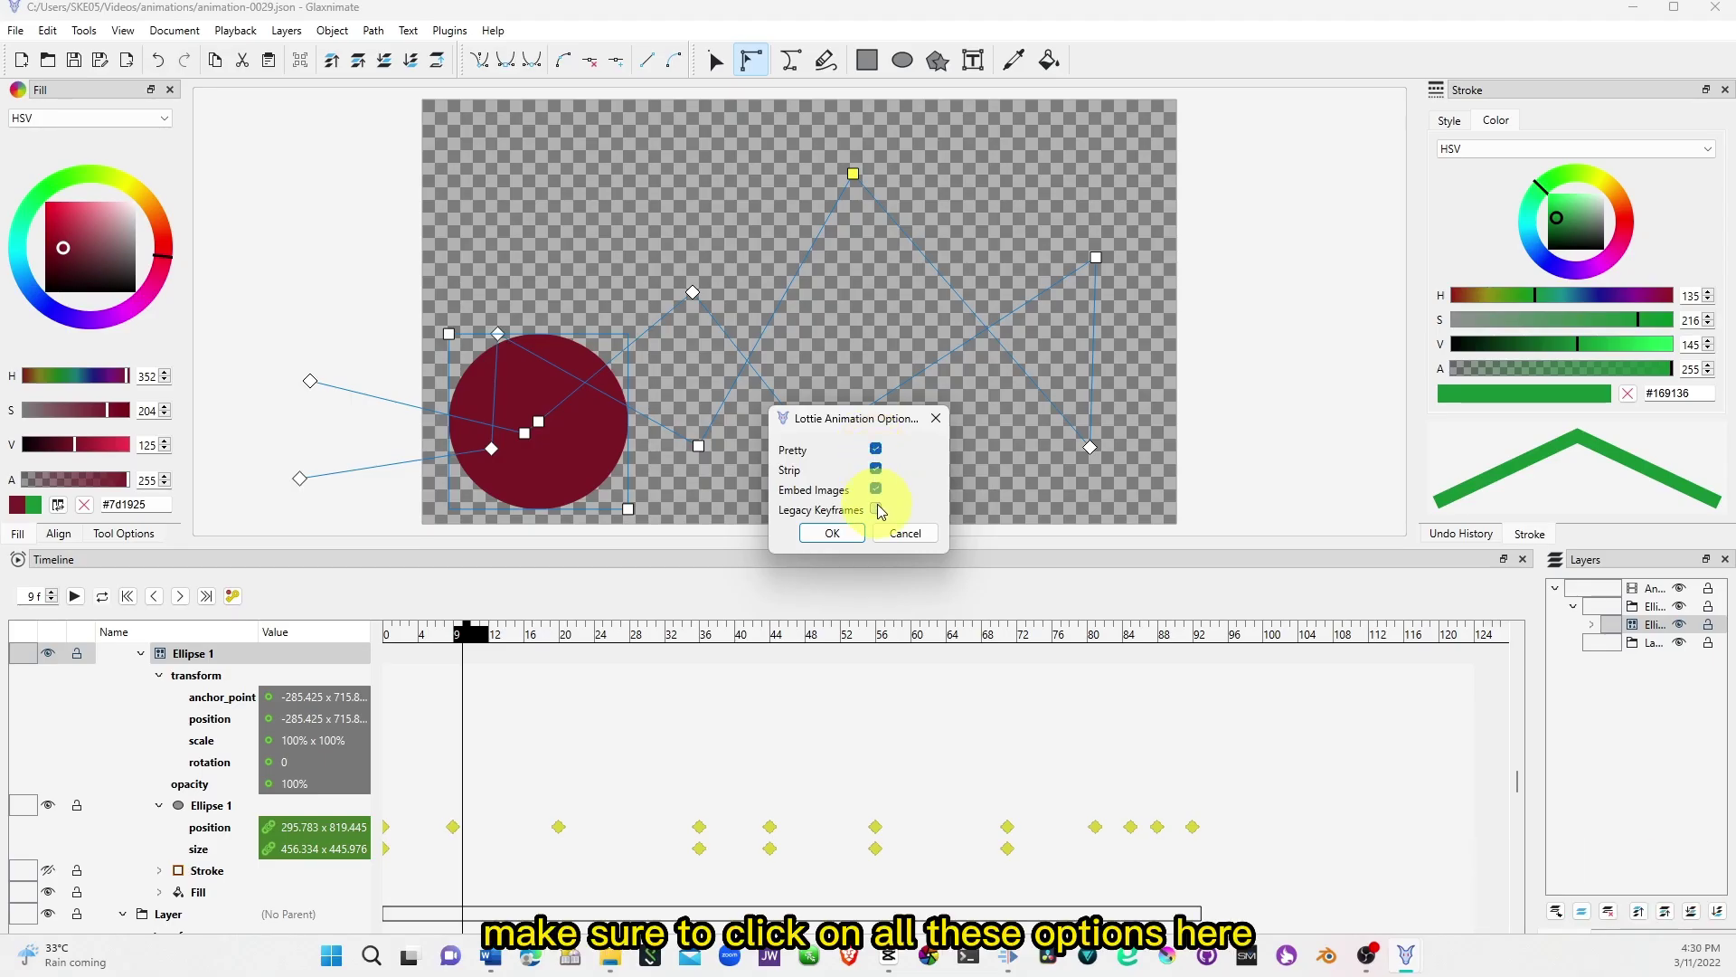
left_click(831, 532)
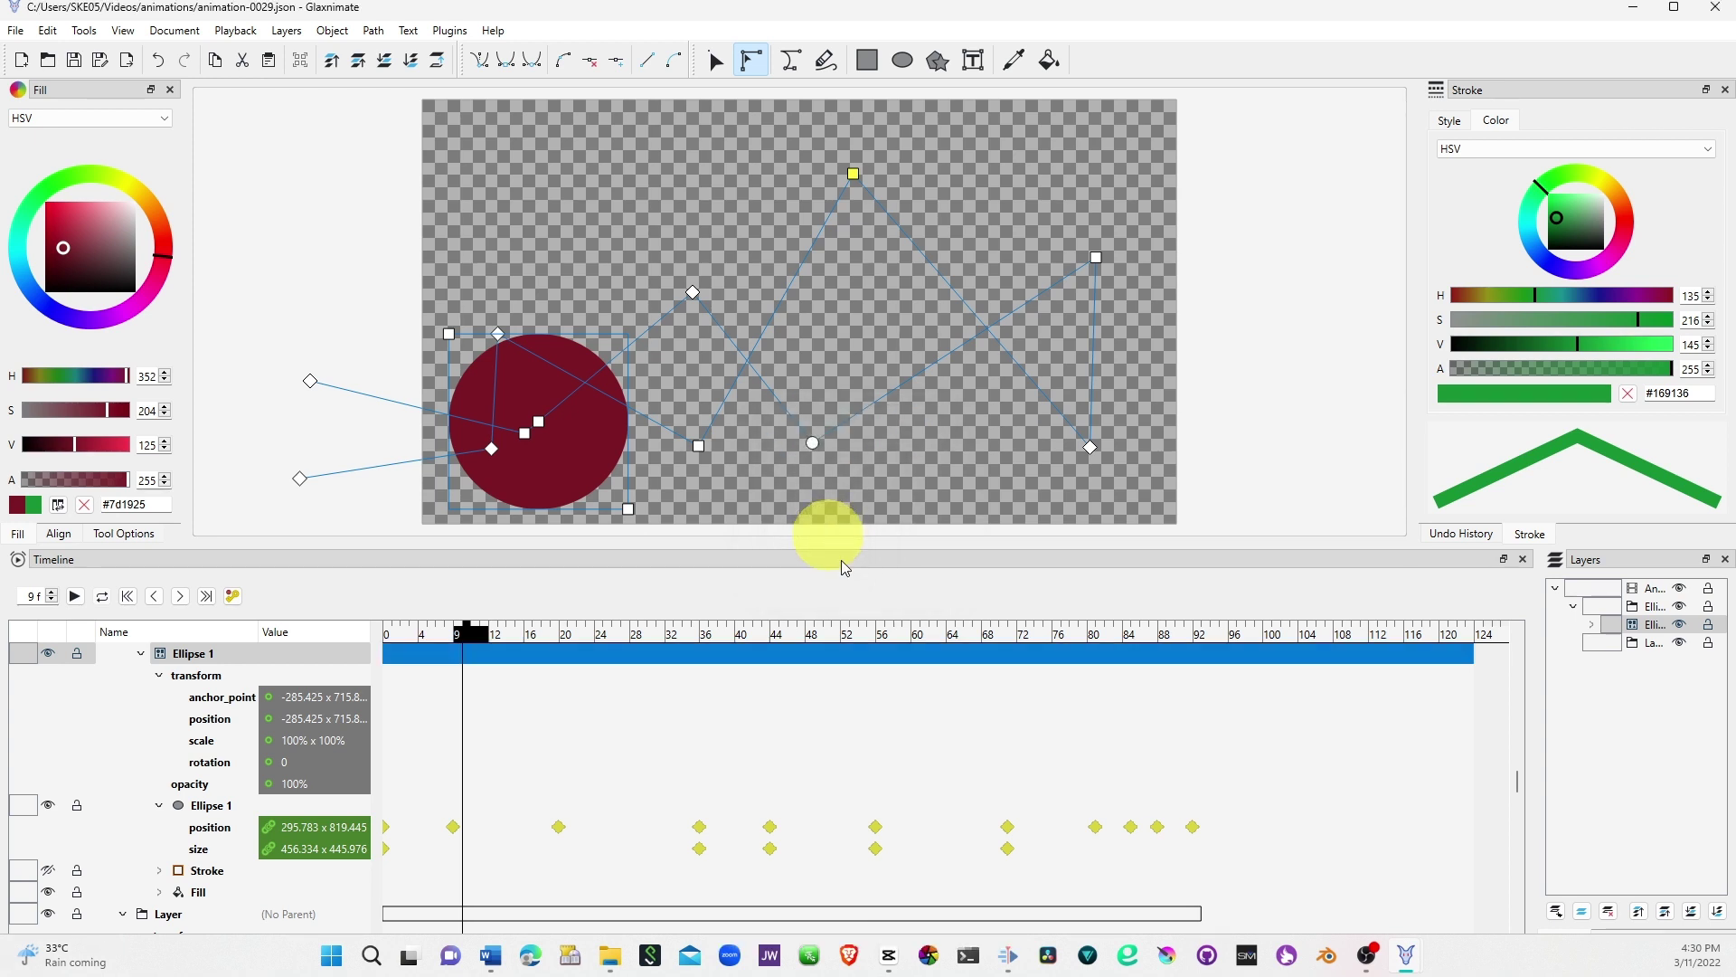
mouse_move(1407, 968)
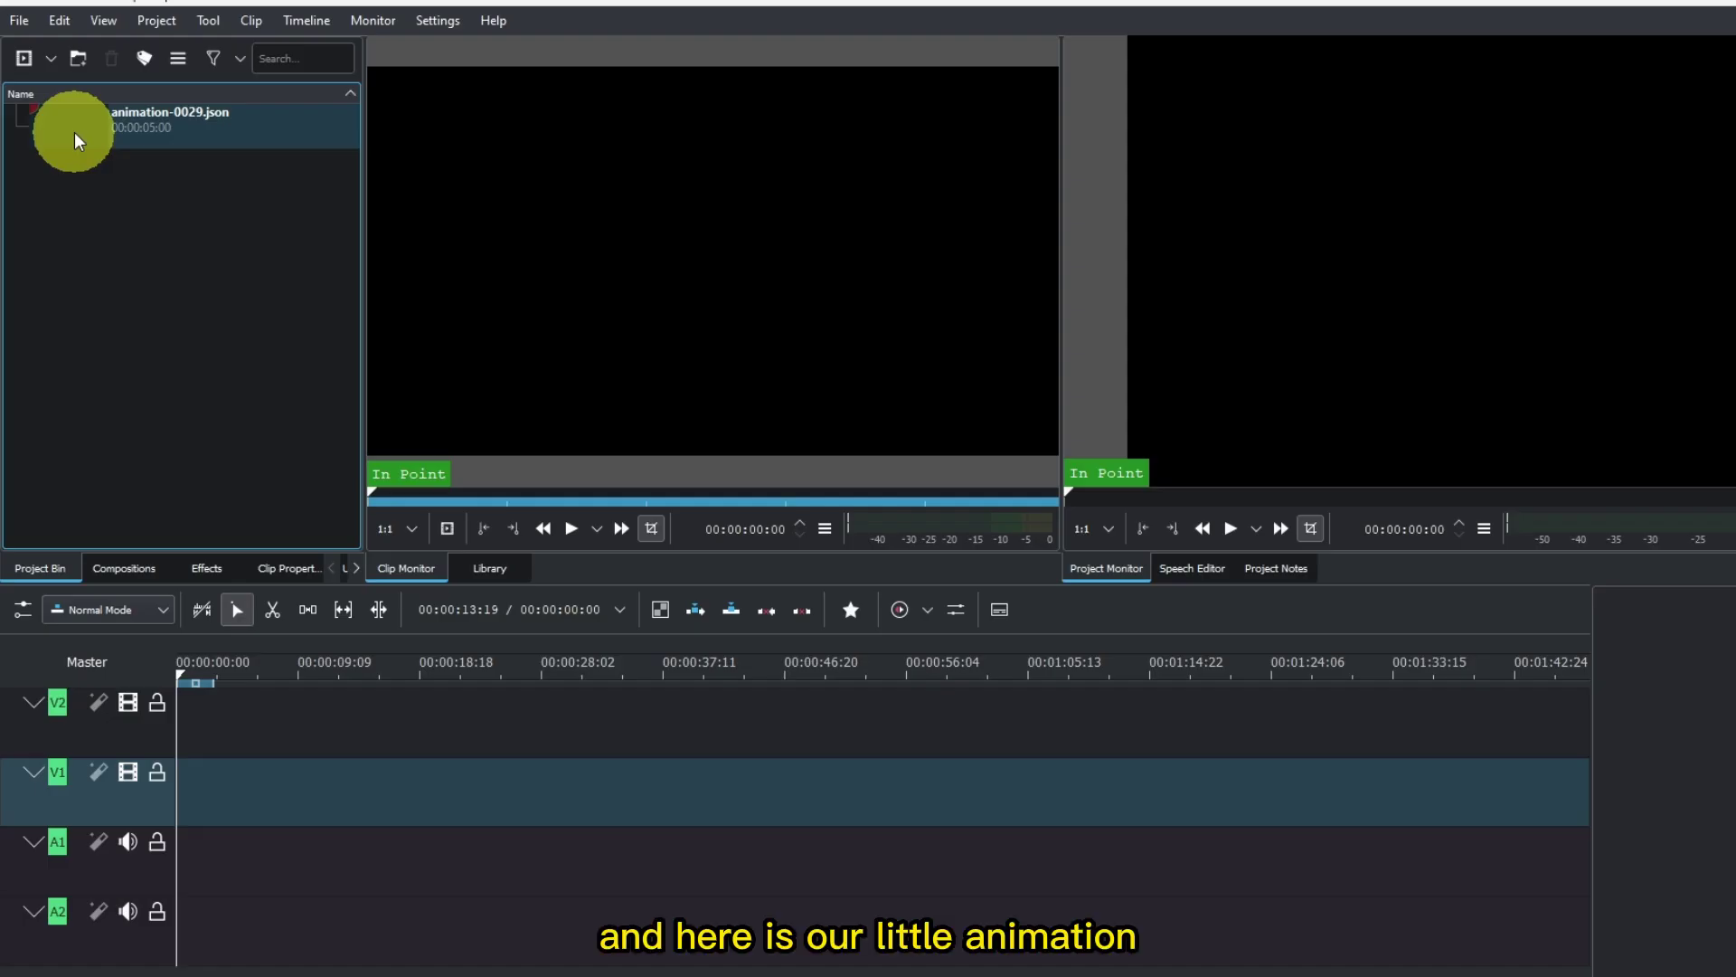
Trial-place animation-0029.json on track V1, then delete it from the timeline
left_click(74, 132)
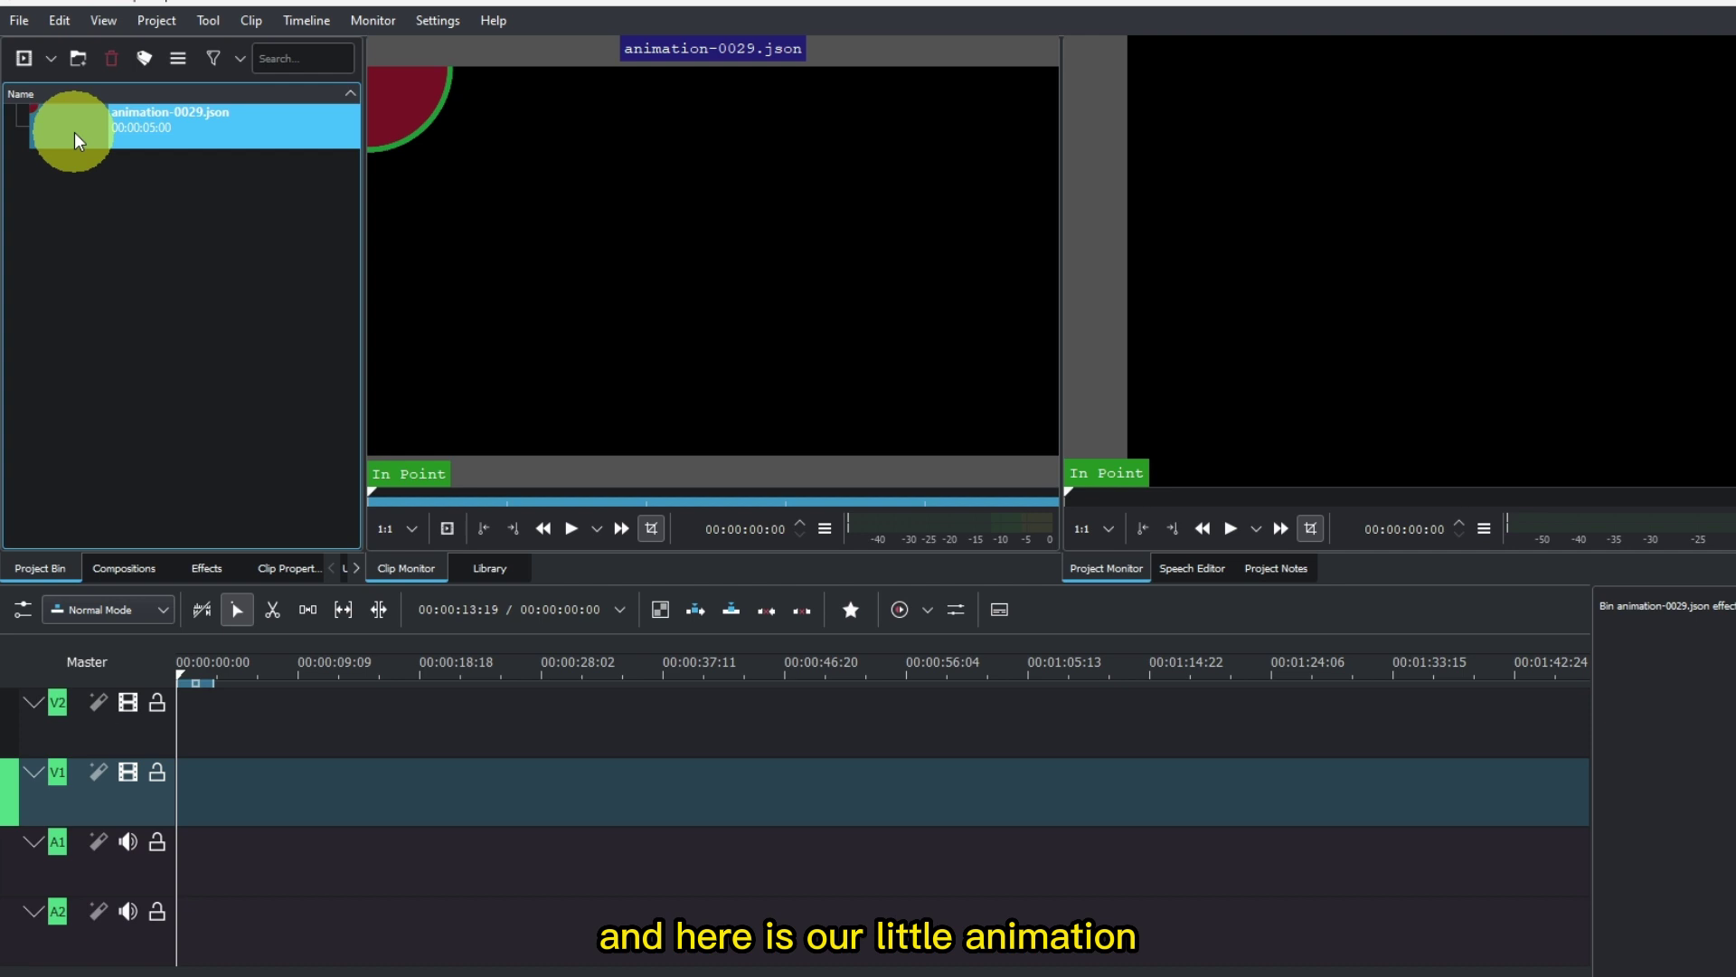
left_click_drag(74, 132, 214, 795)
left_click_drag(217, 680, 197, 674)
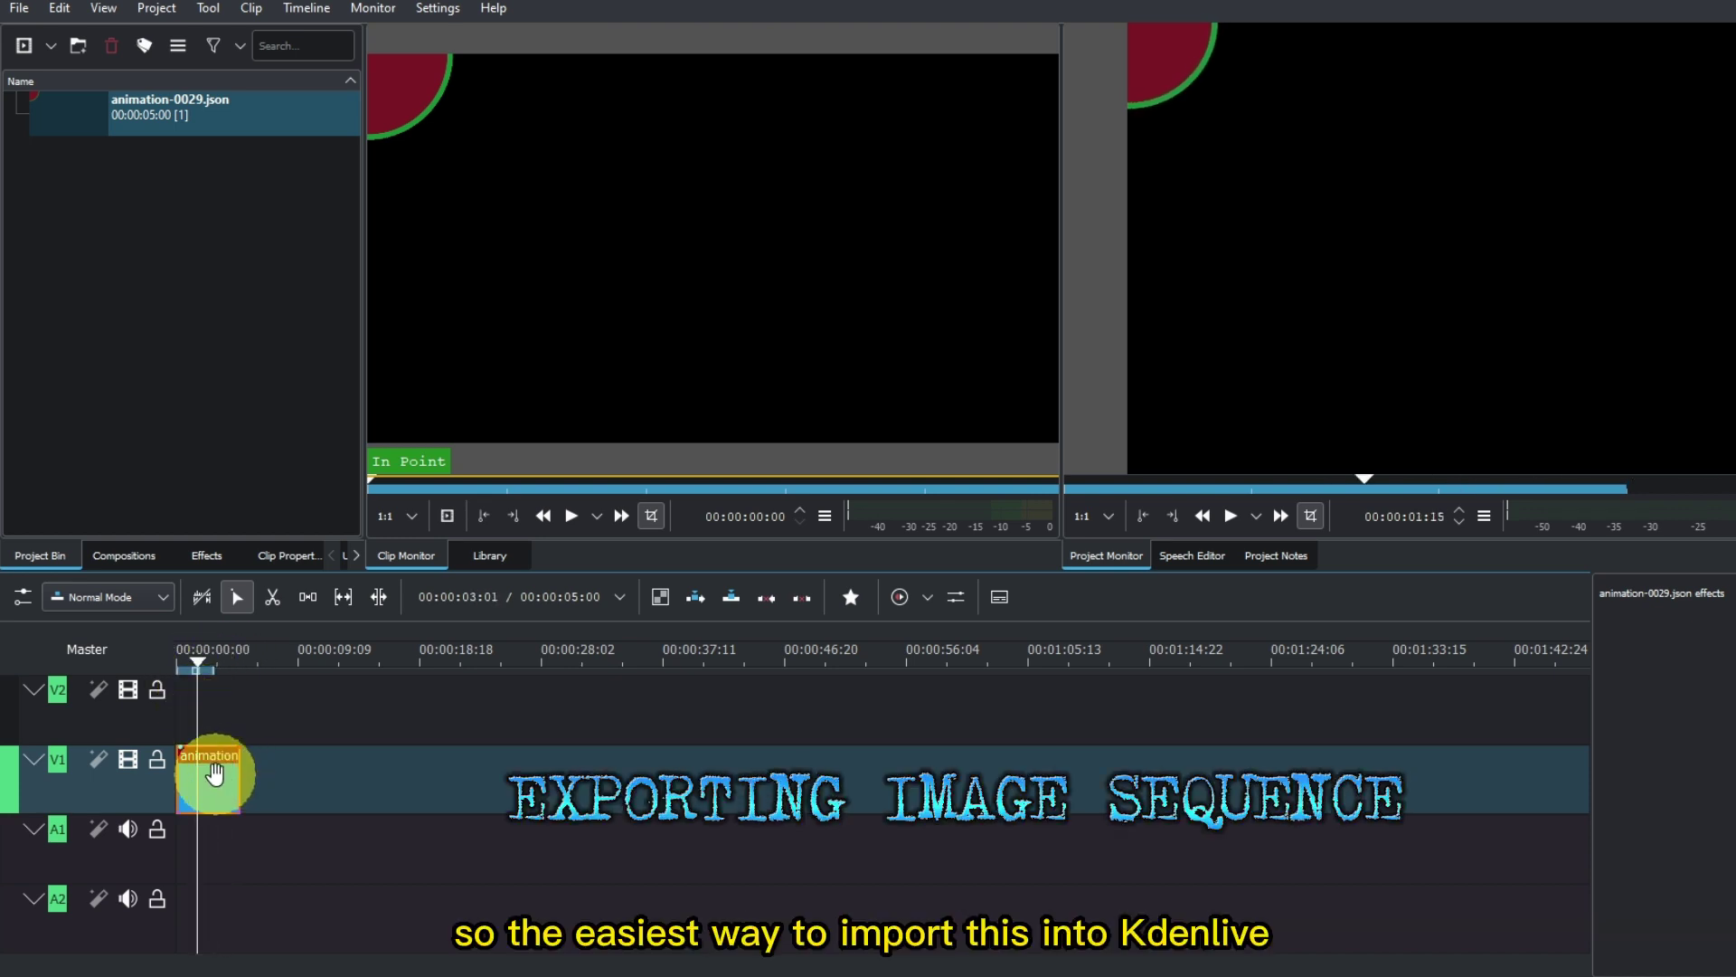
key("Delete")
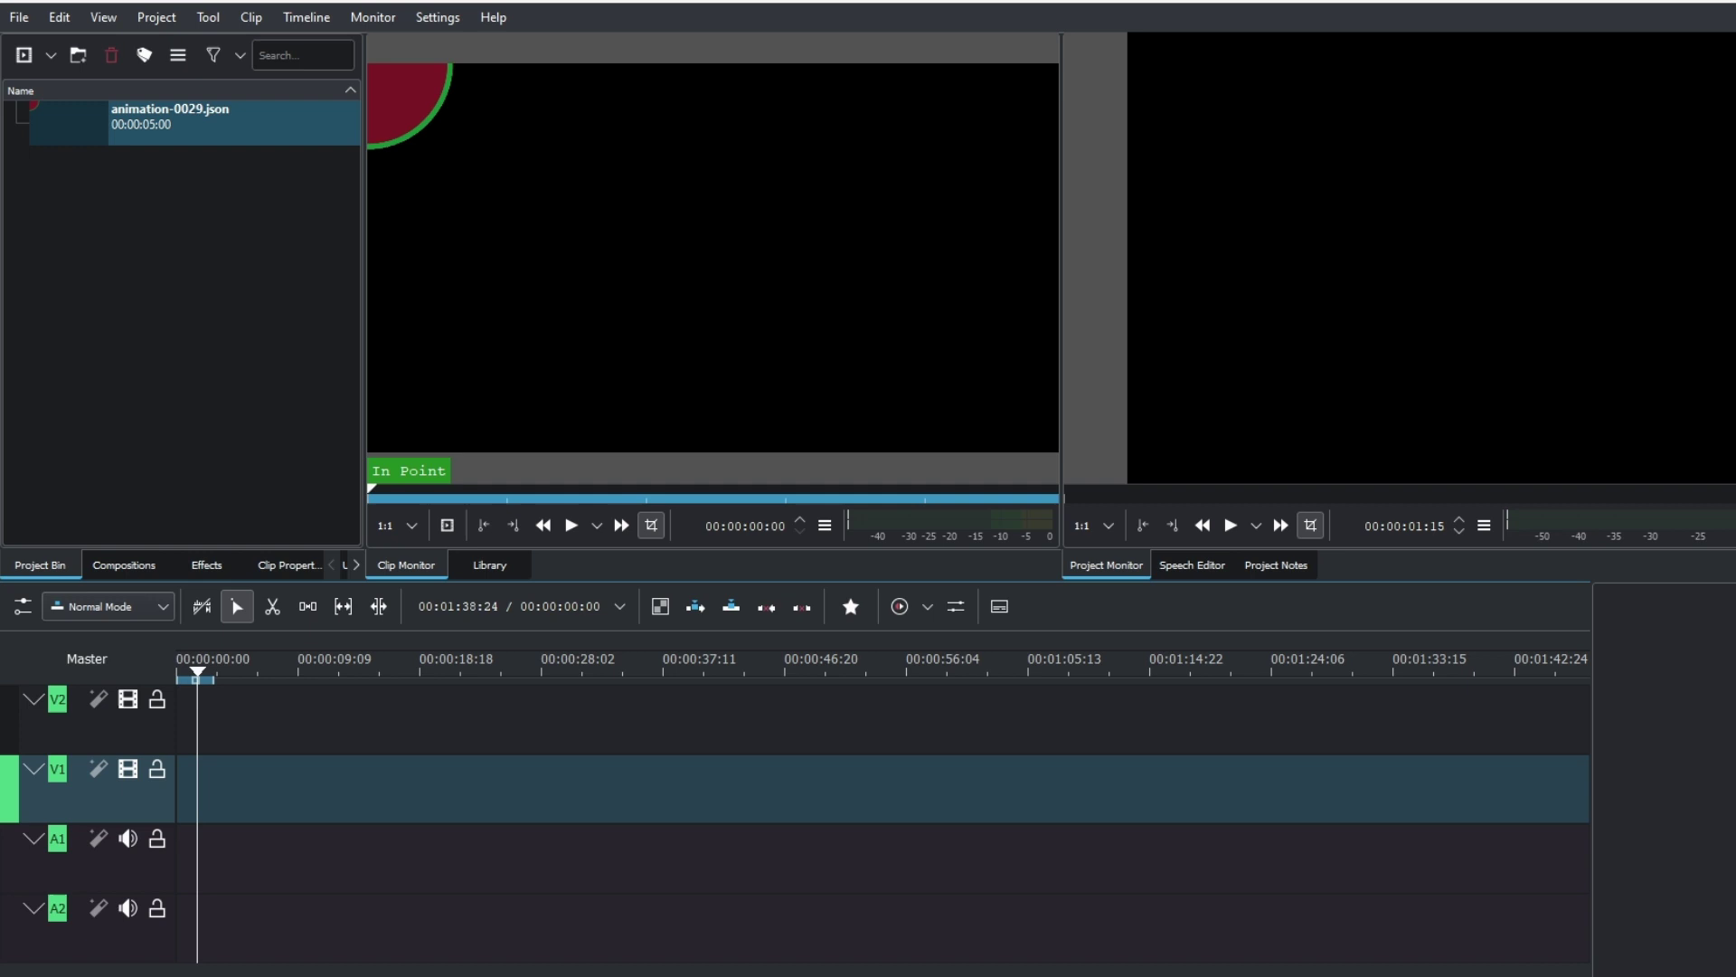
Return to Glaxnimate and open the File menu
mouse_move(1348, 974)
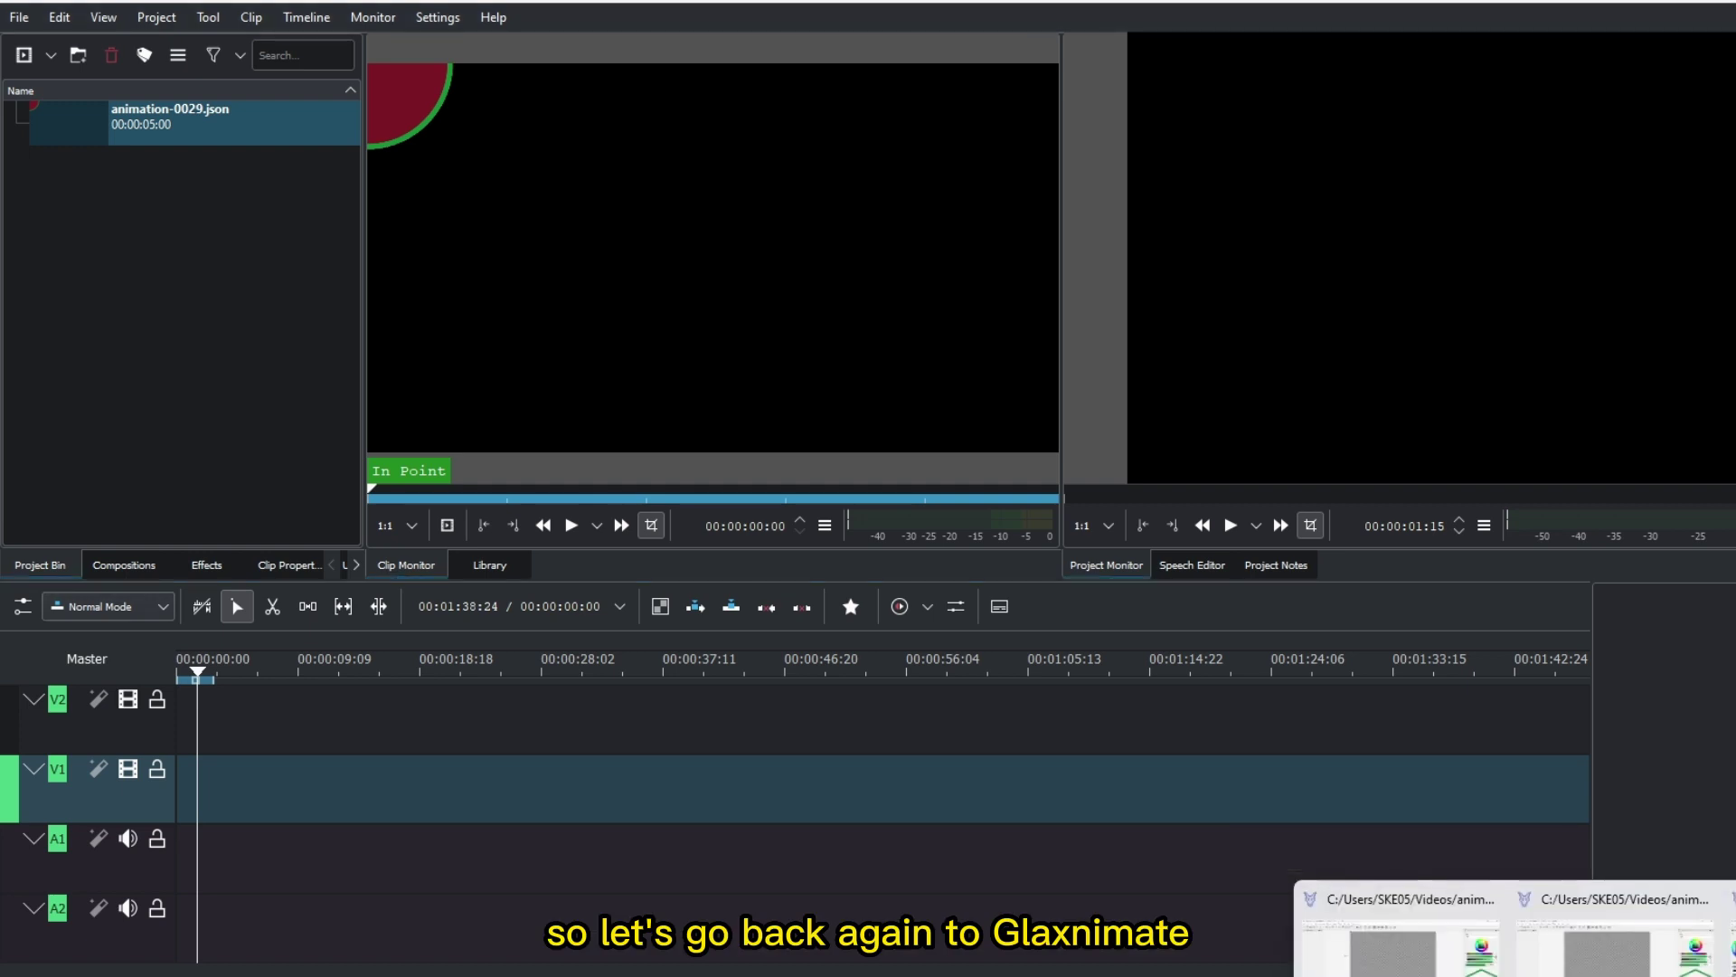
left_click(1400, 945)
left_click(25, 48)
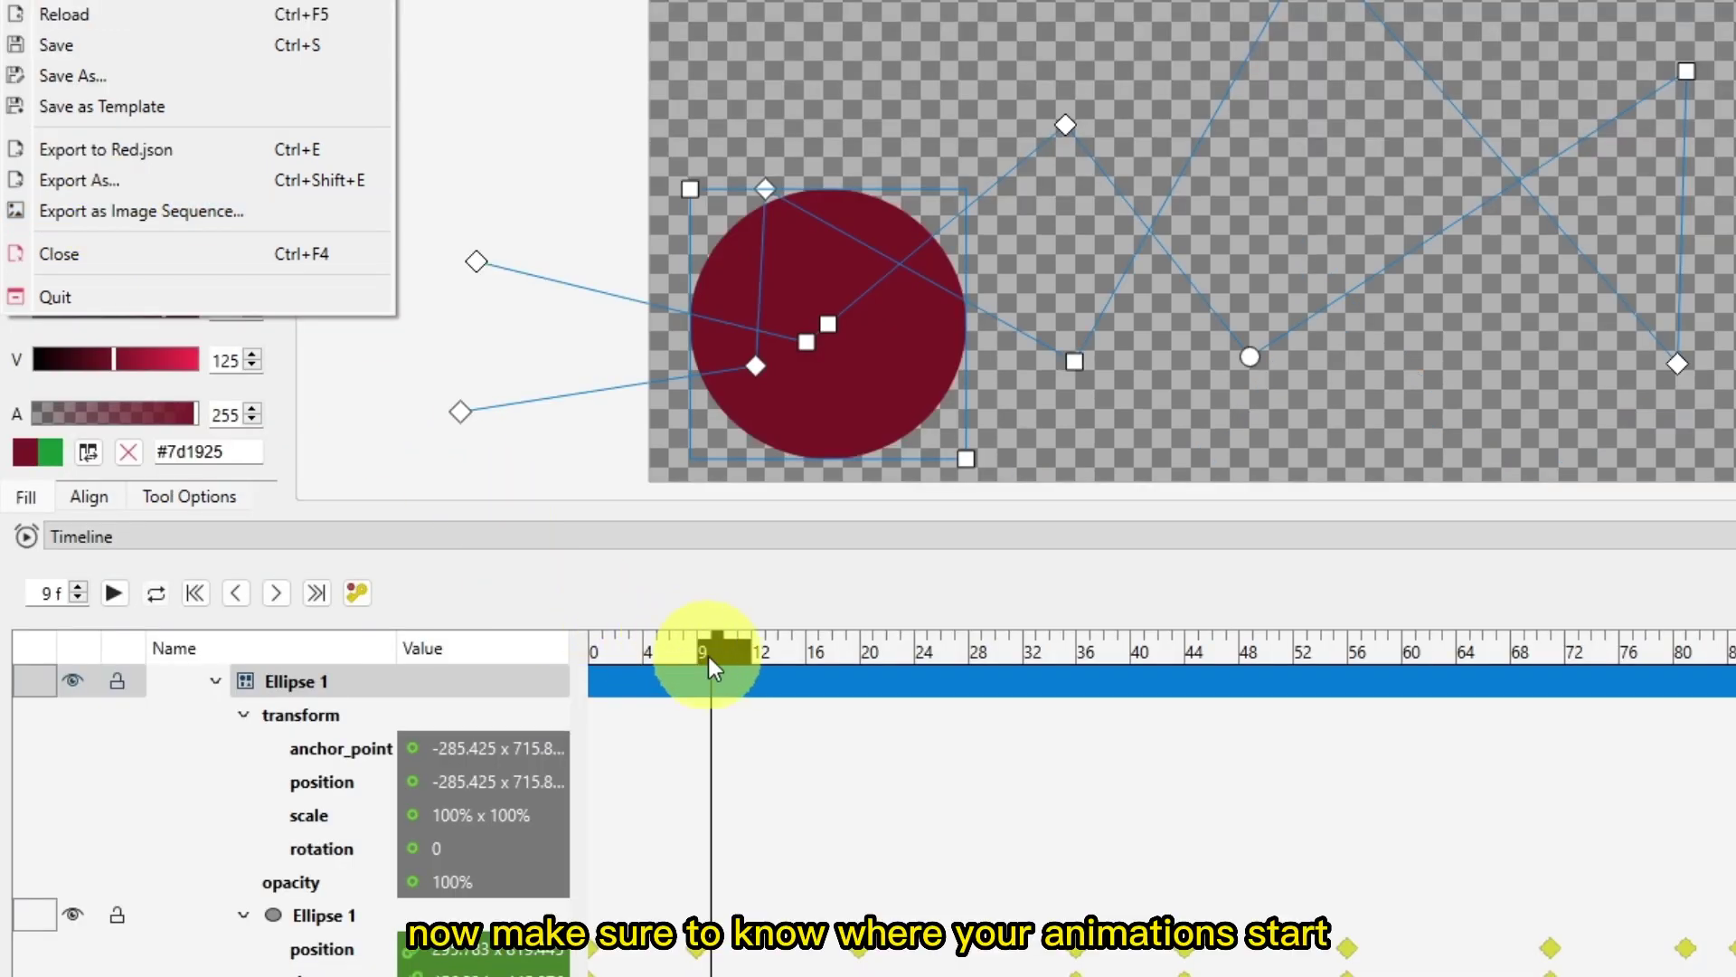
Extend the layer's time span to frame 100 and return the playhead to frame 0
left_click_drag(708, 655, 1410, 708)
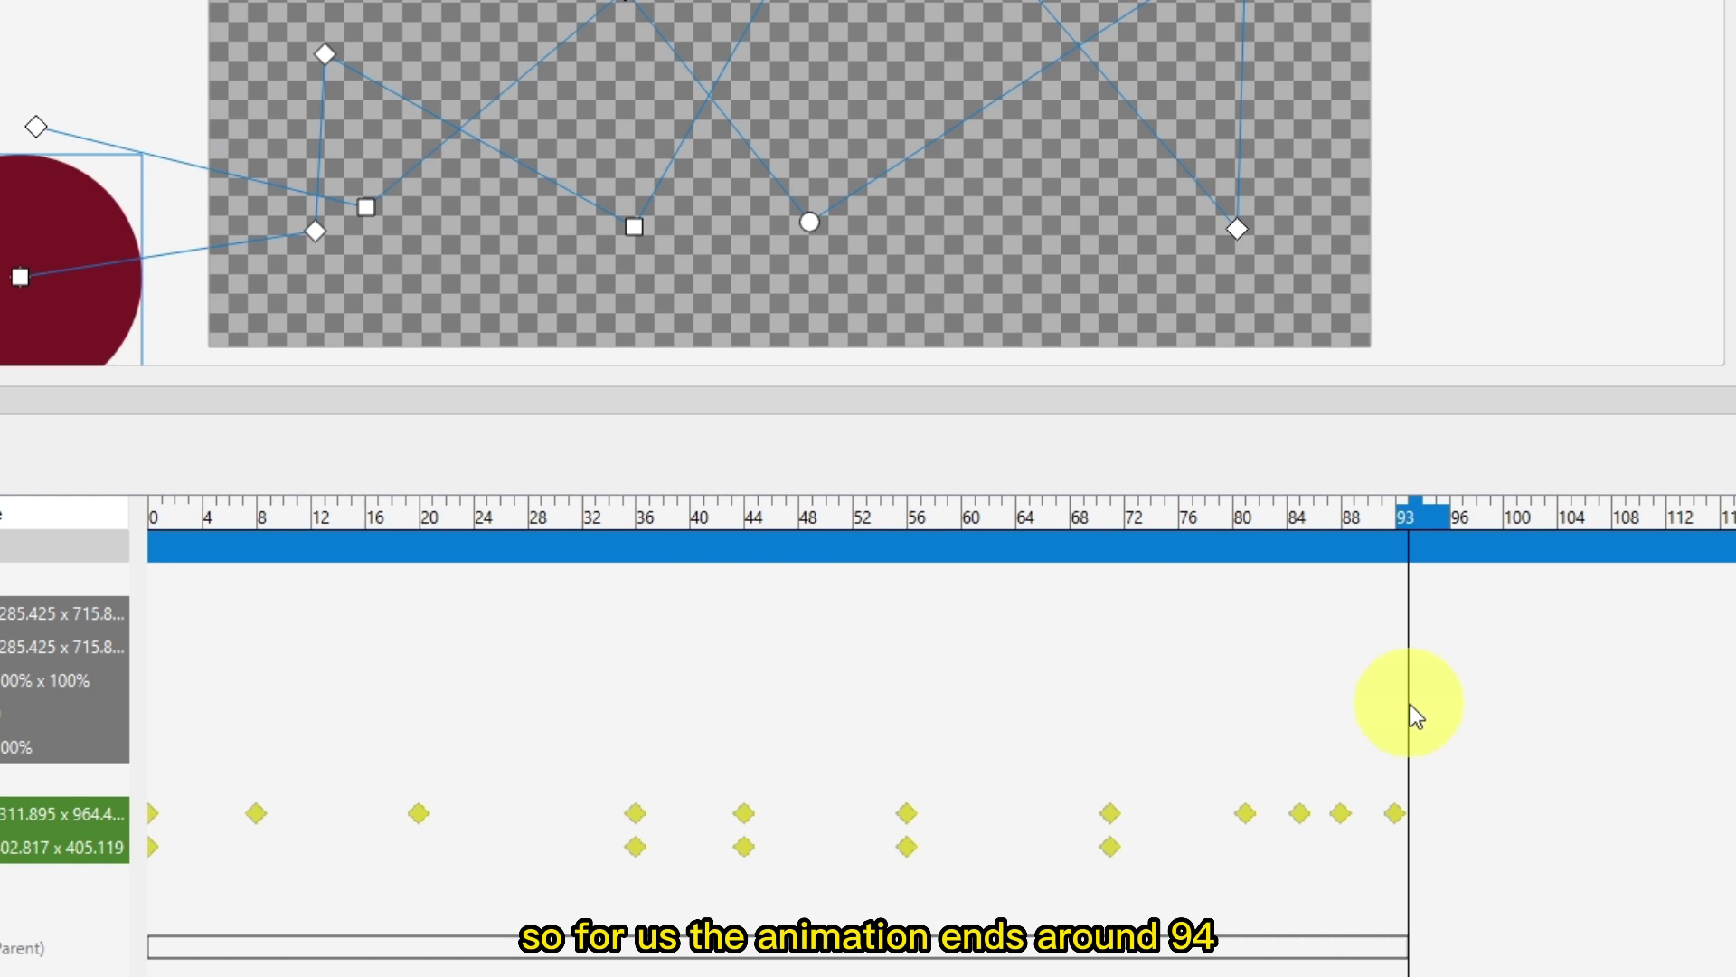
left_click_drag(1408, 708, 1502, 702)
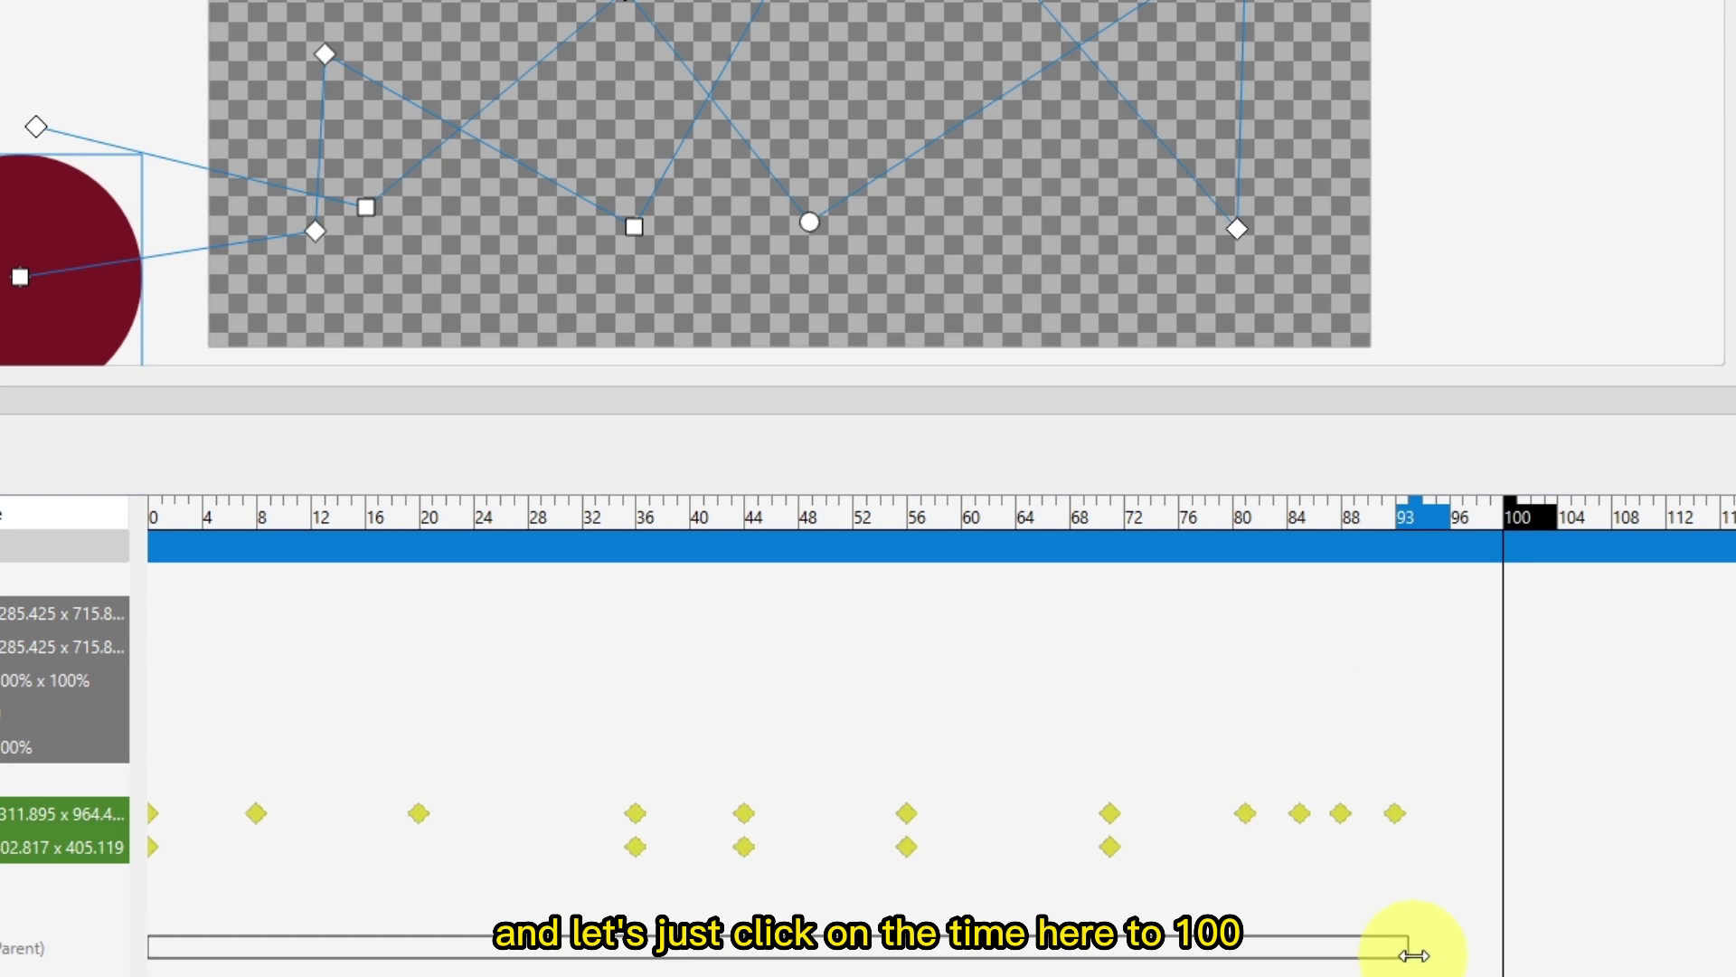
left_click_drag(1414, 956, 1504, 956)
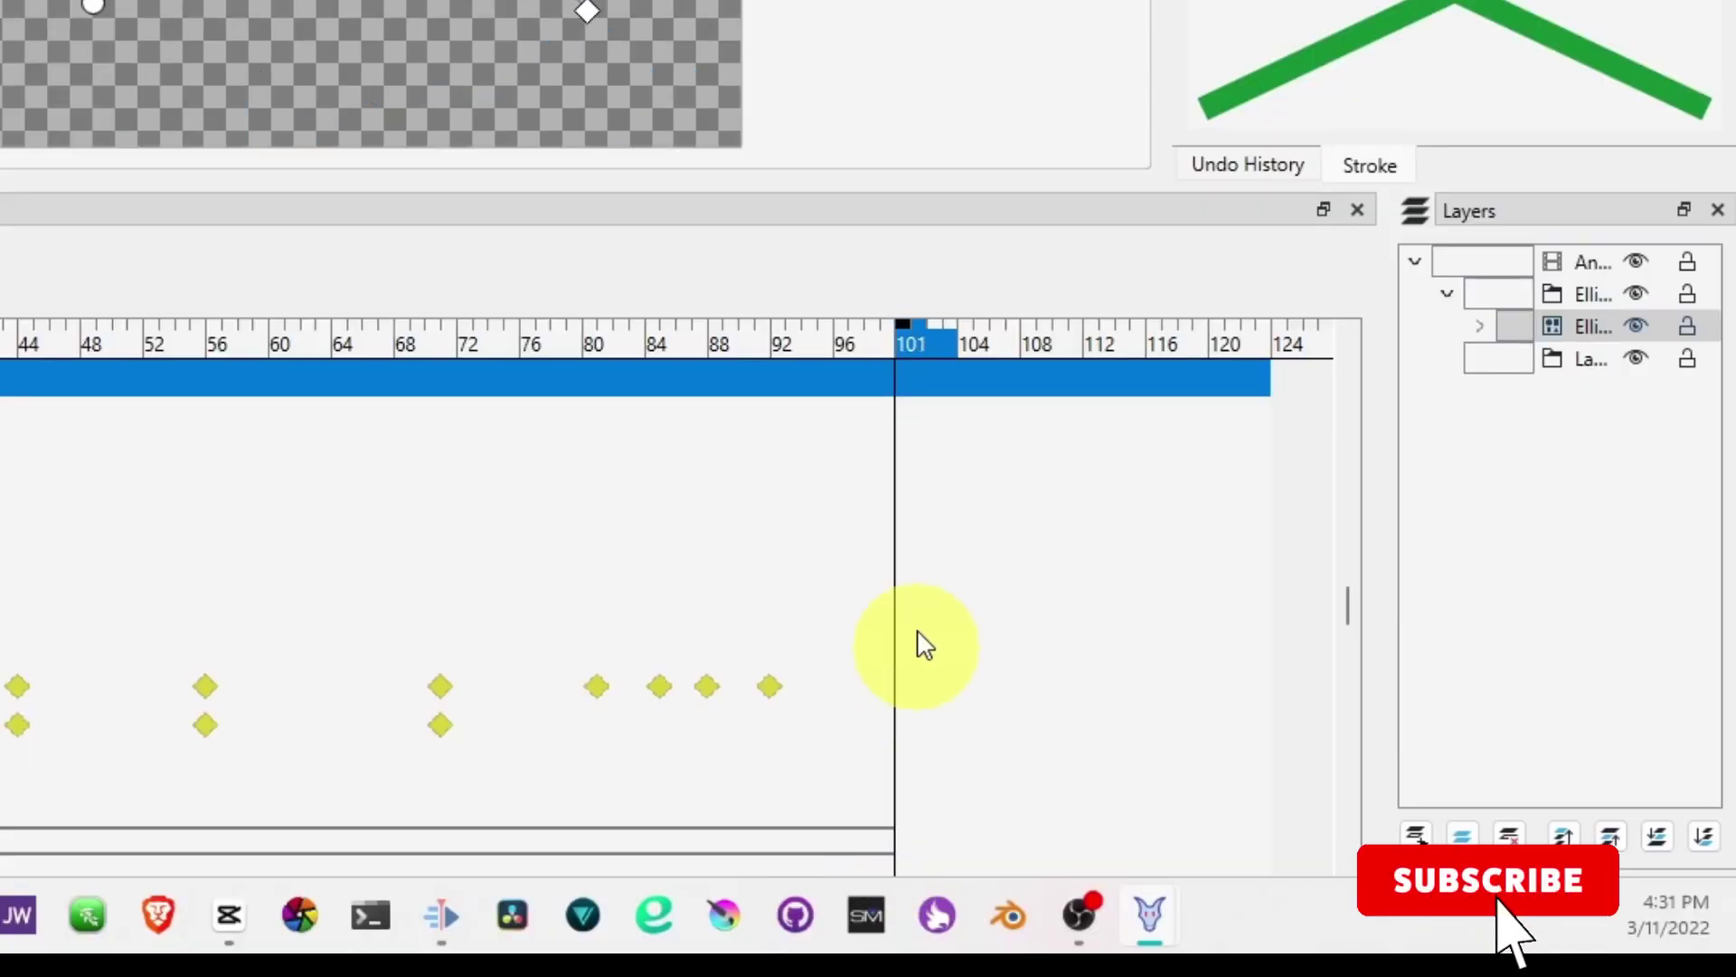
left_click_drag(925, 644, 349, 540)
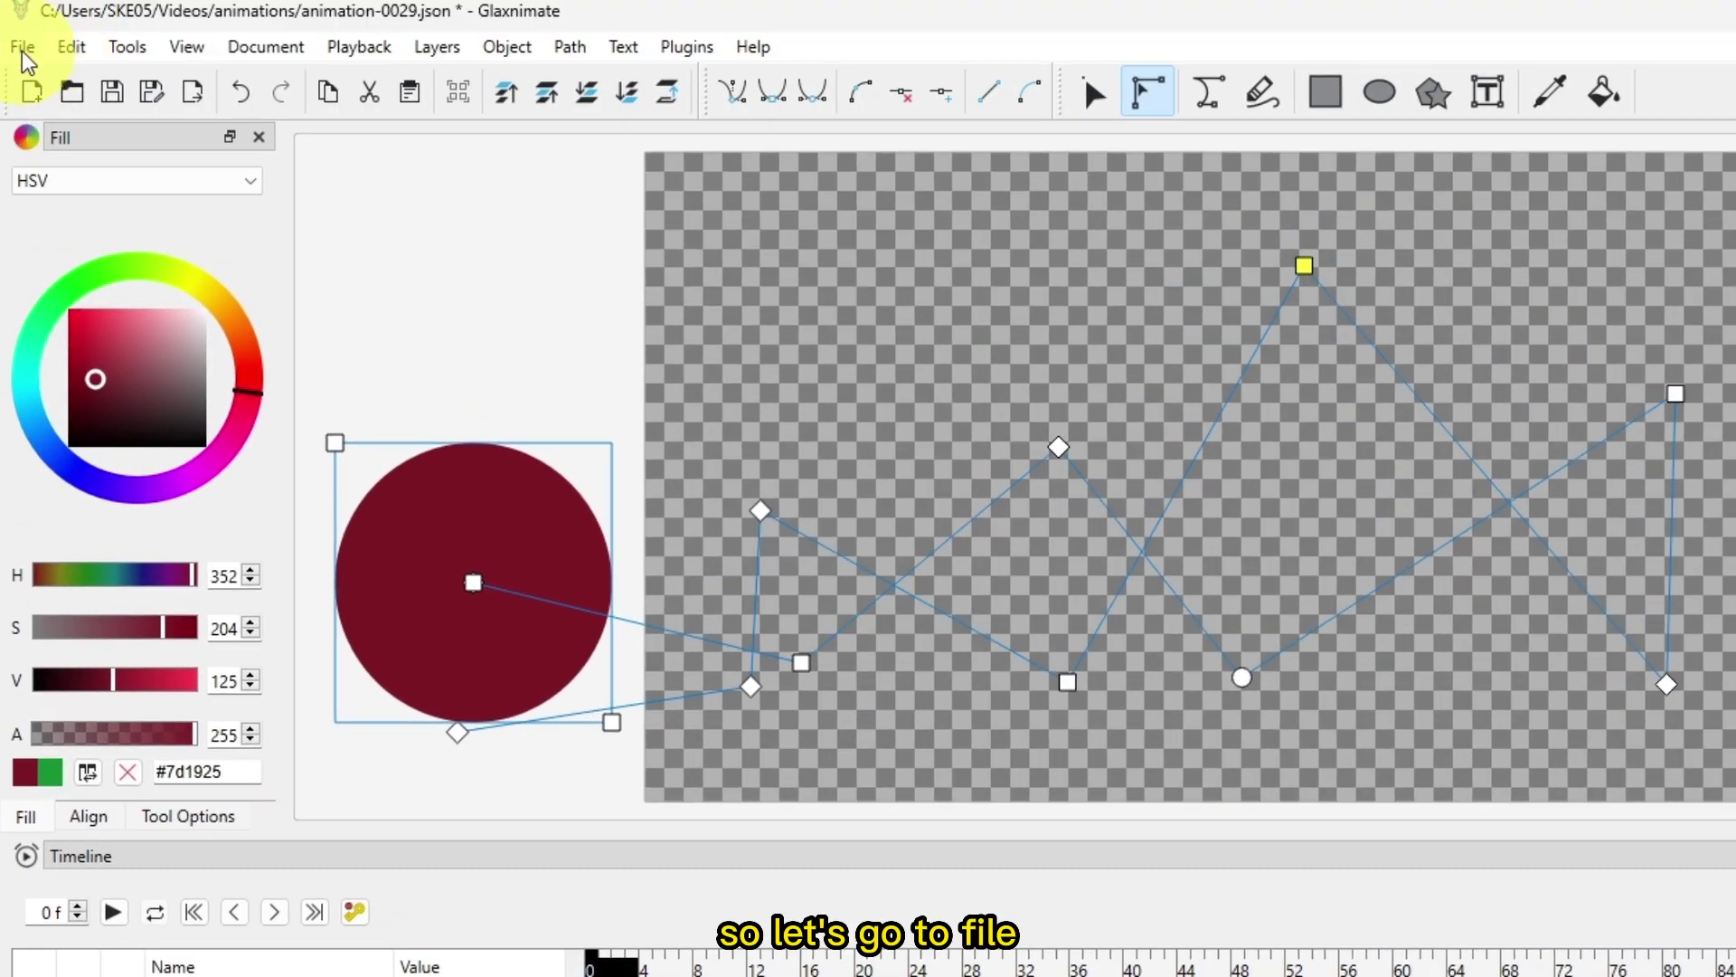
Start an image sequence export and choose a new output folder named SQ7
left_click(24, 50)
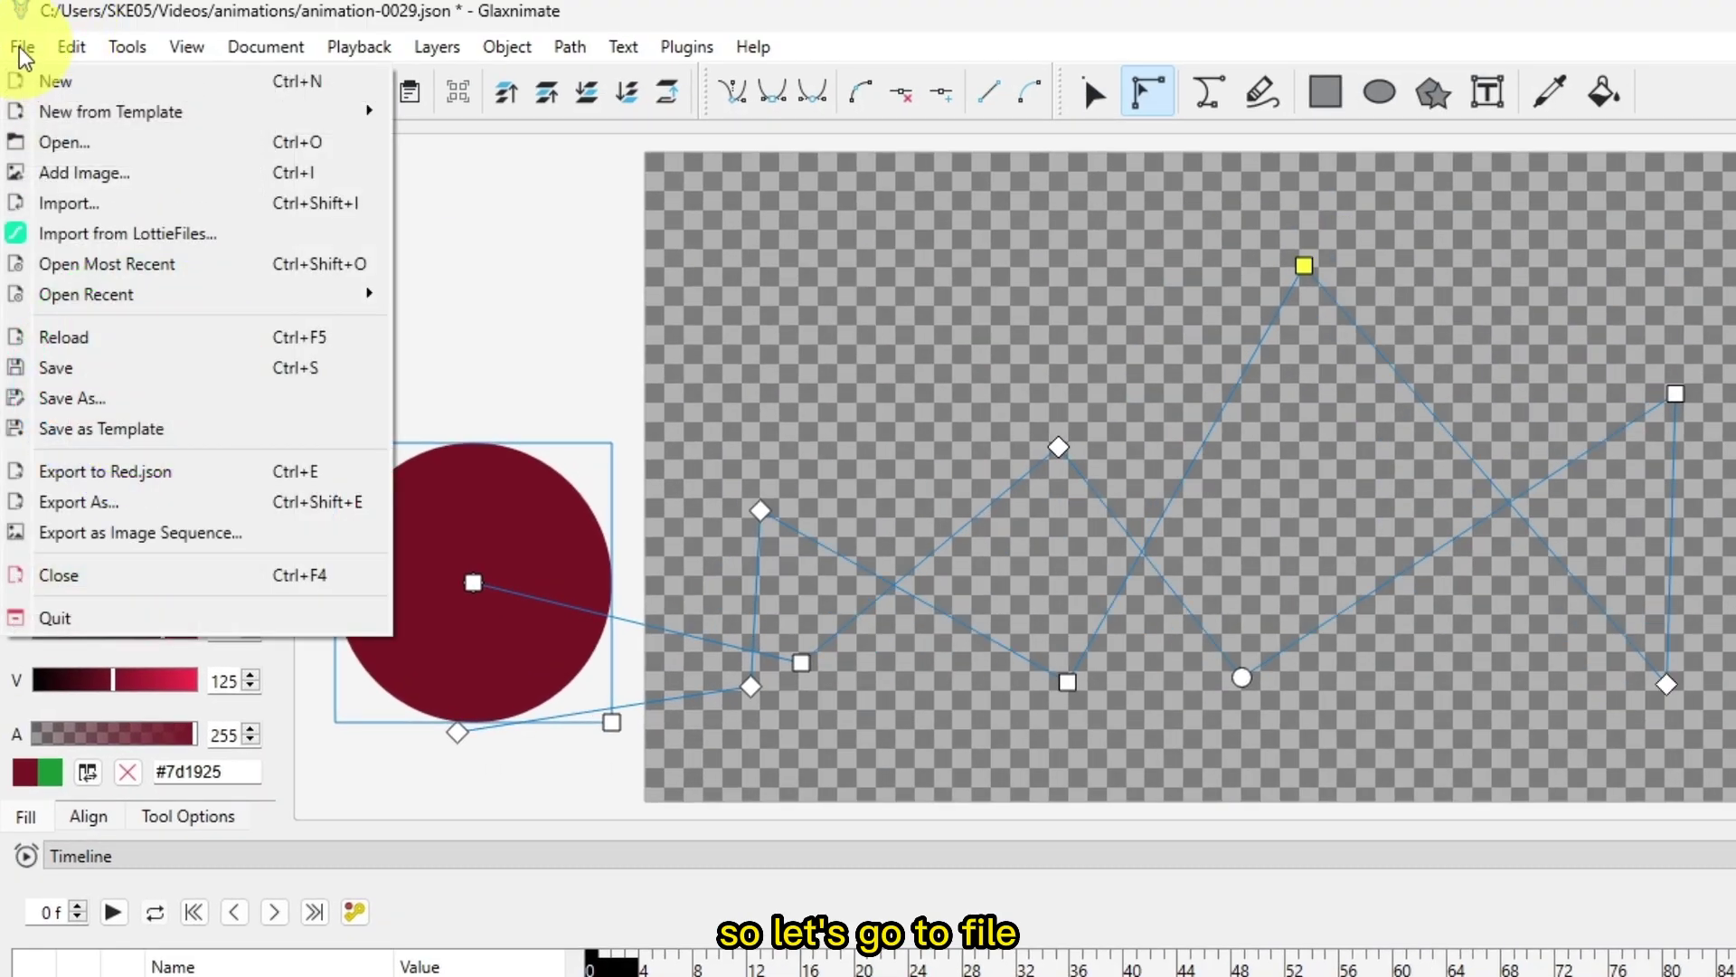
left_click(110, 535)
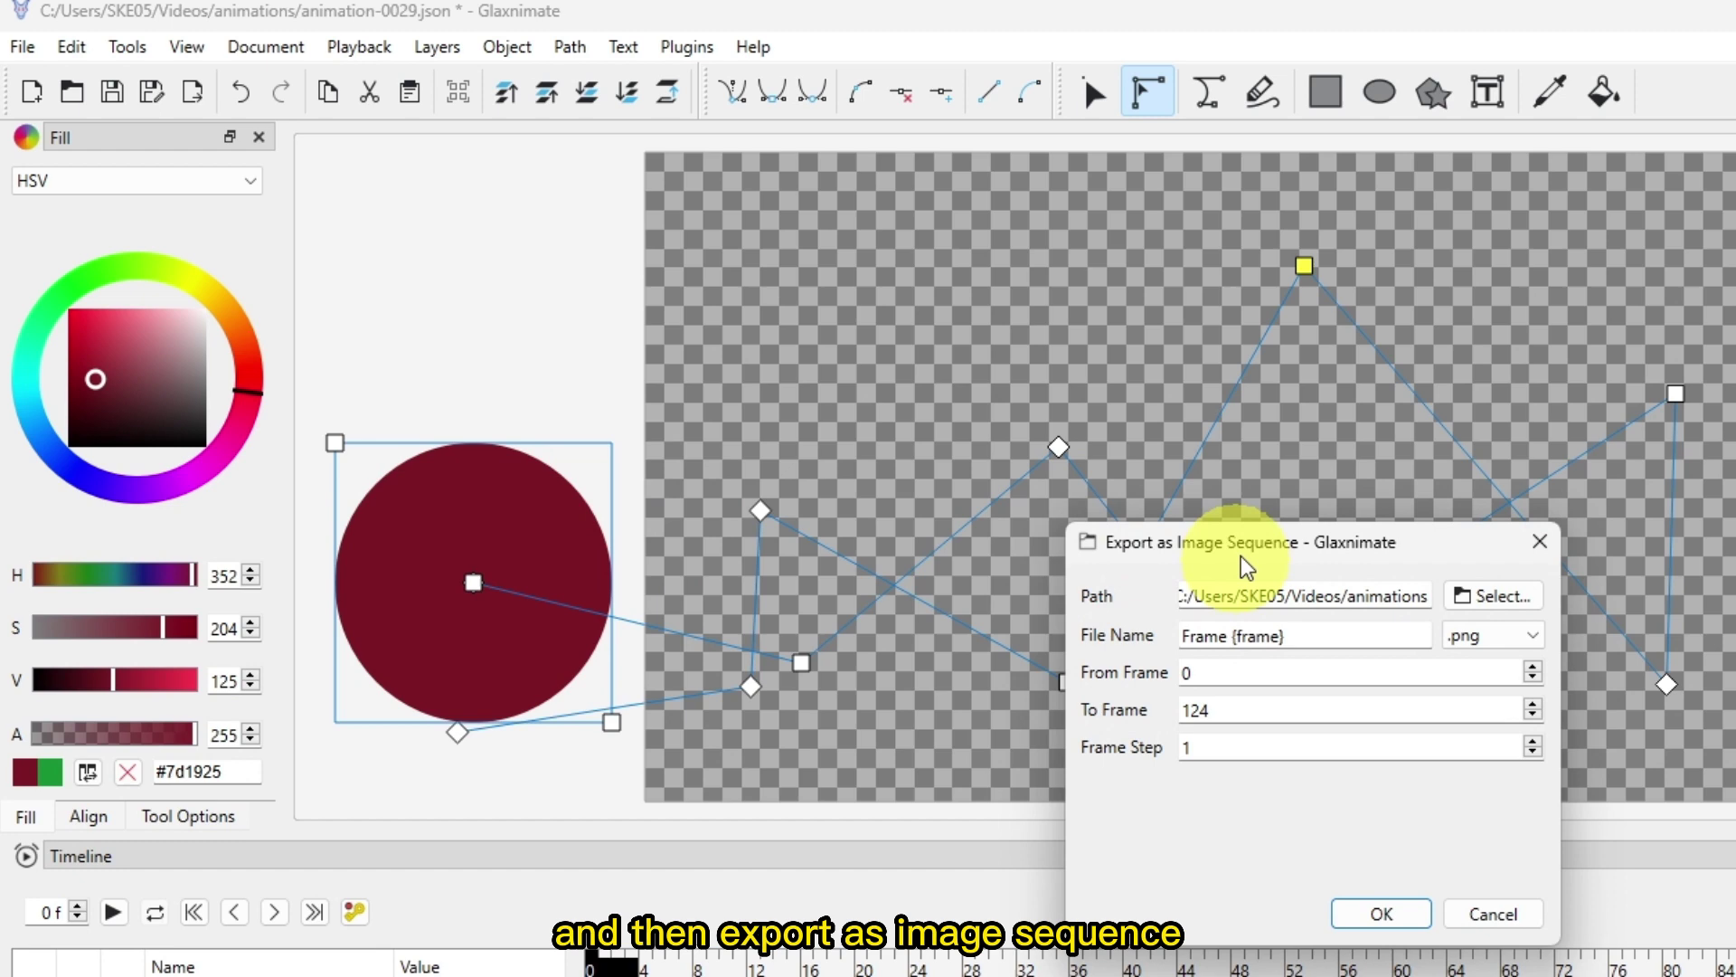
left_click_drag(1288, 513, 1312, 465)
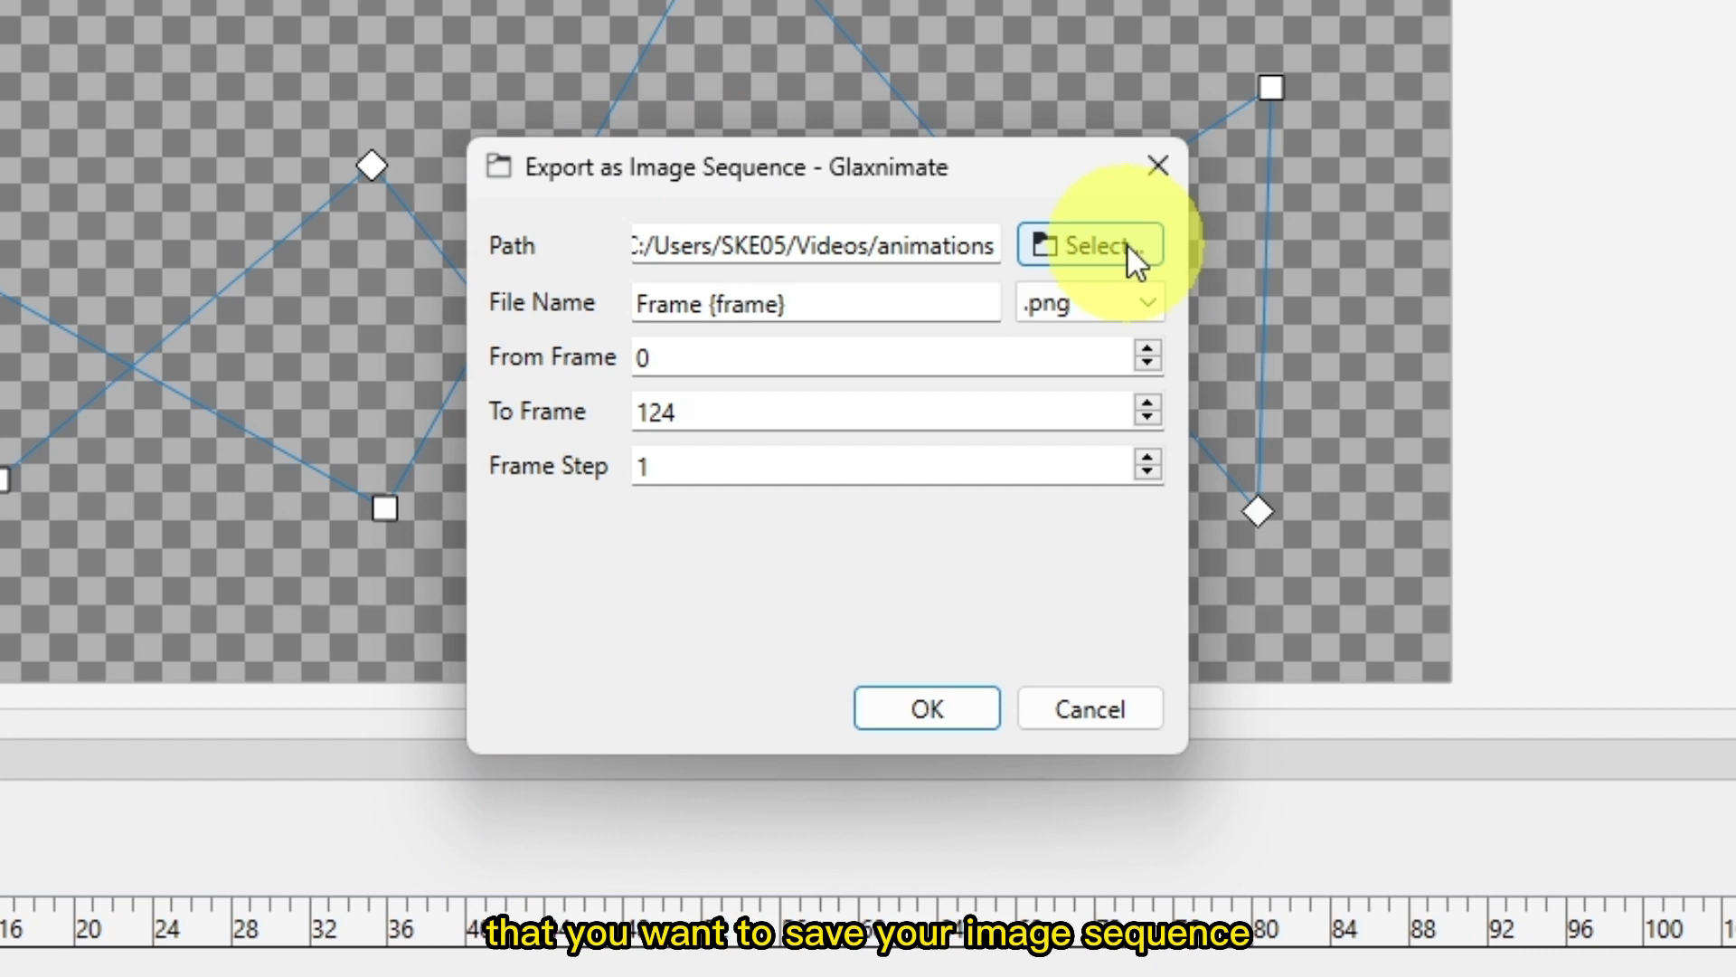
left_click(1127, 242)
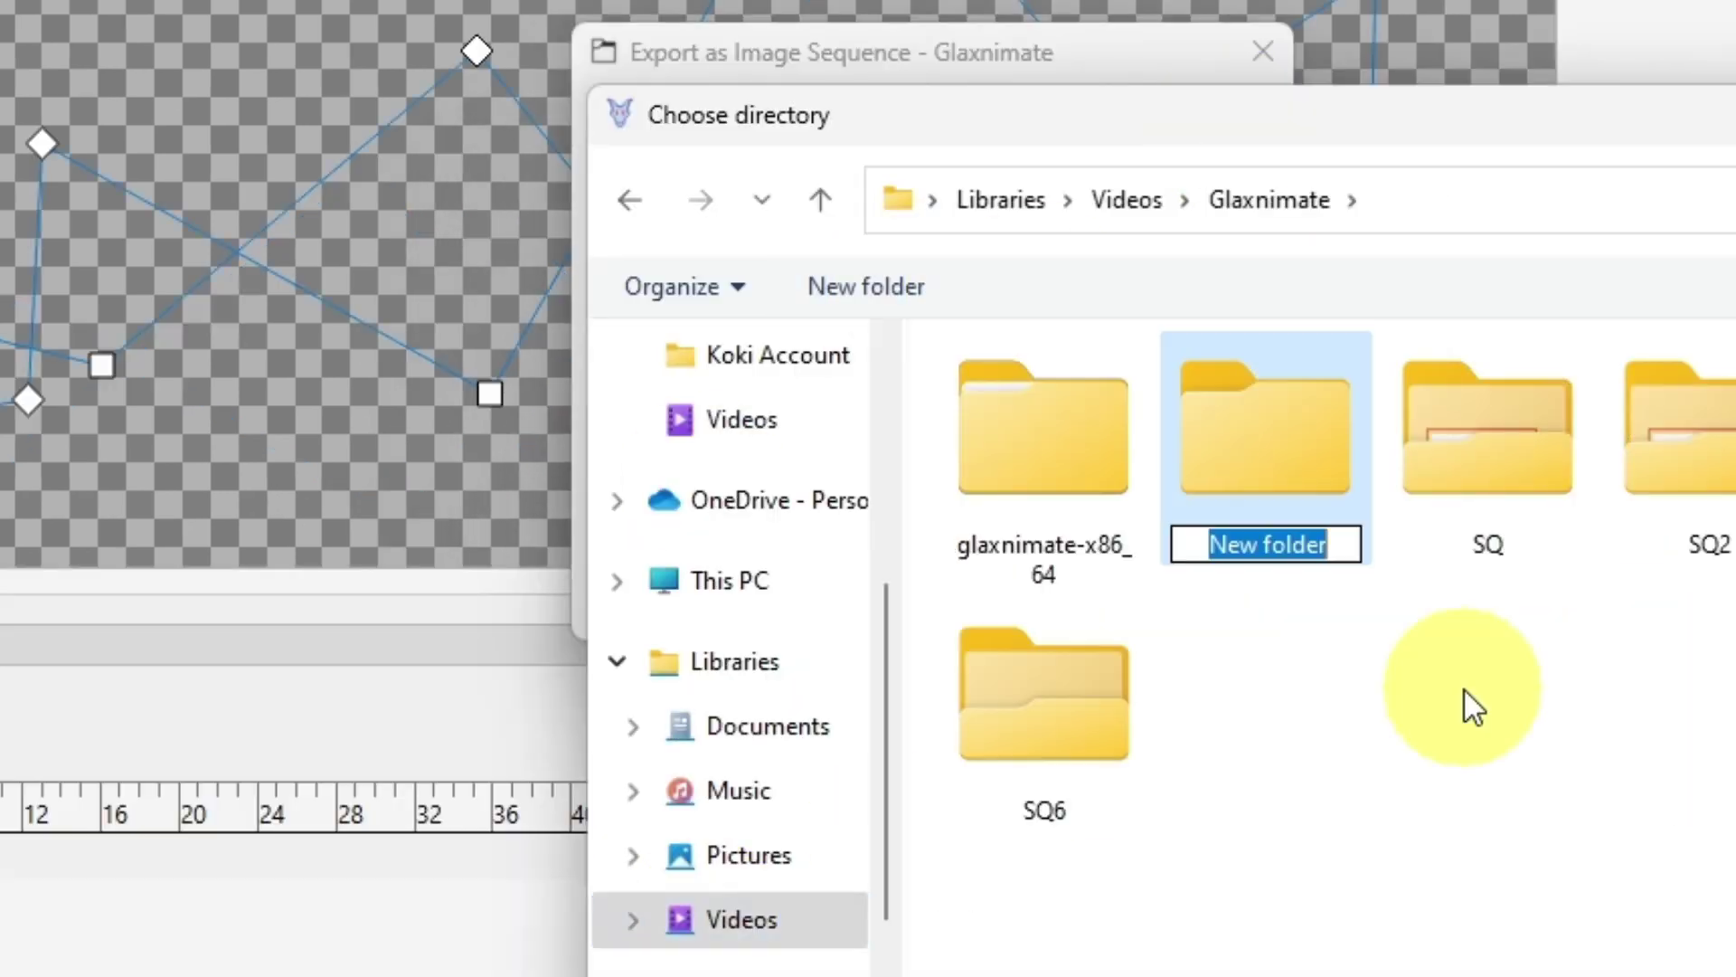
type("SQ7")
key("Return")
key("Return")
key("Return")
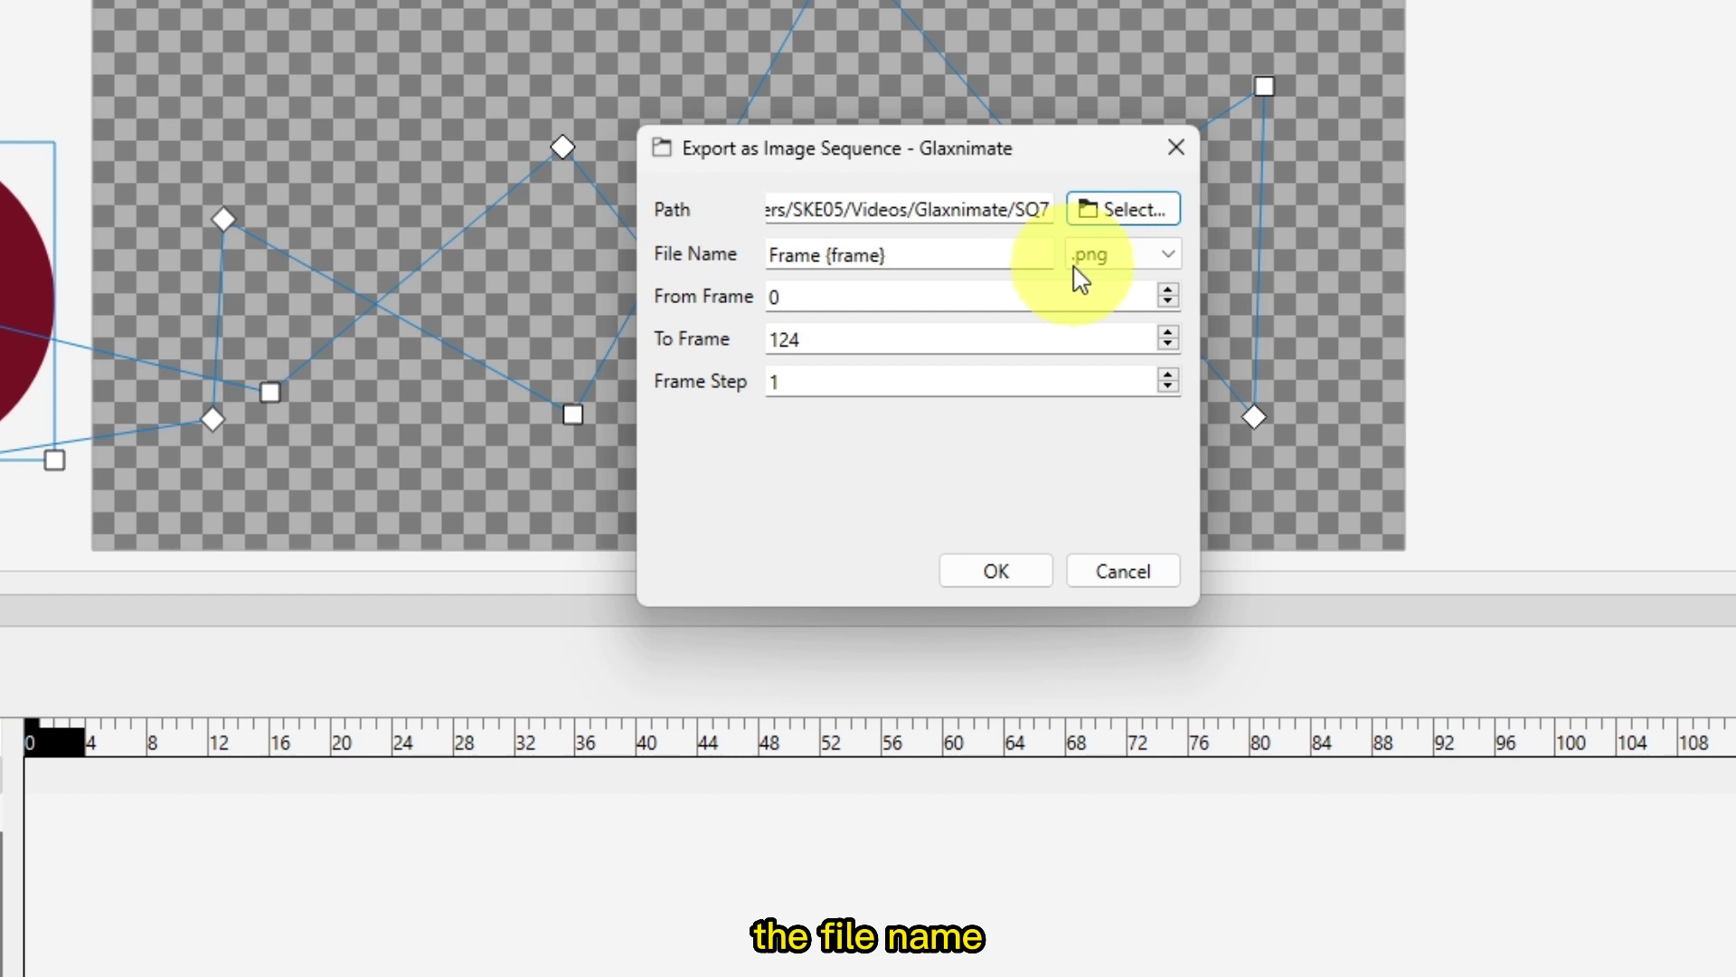
Export frames 0 to 100 as PNG images named Frame {frame}
left_click(937, 265)
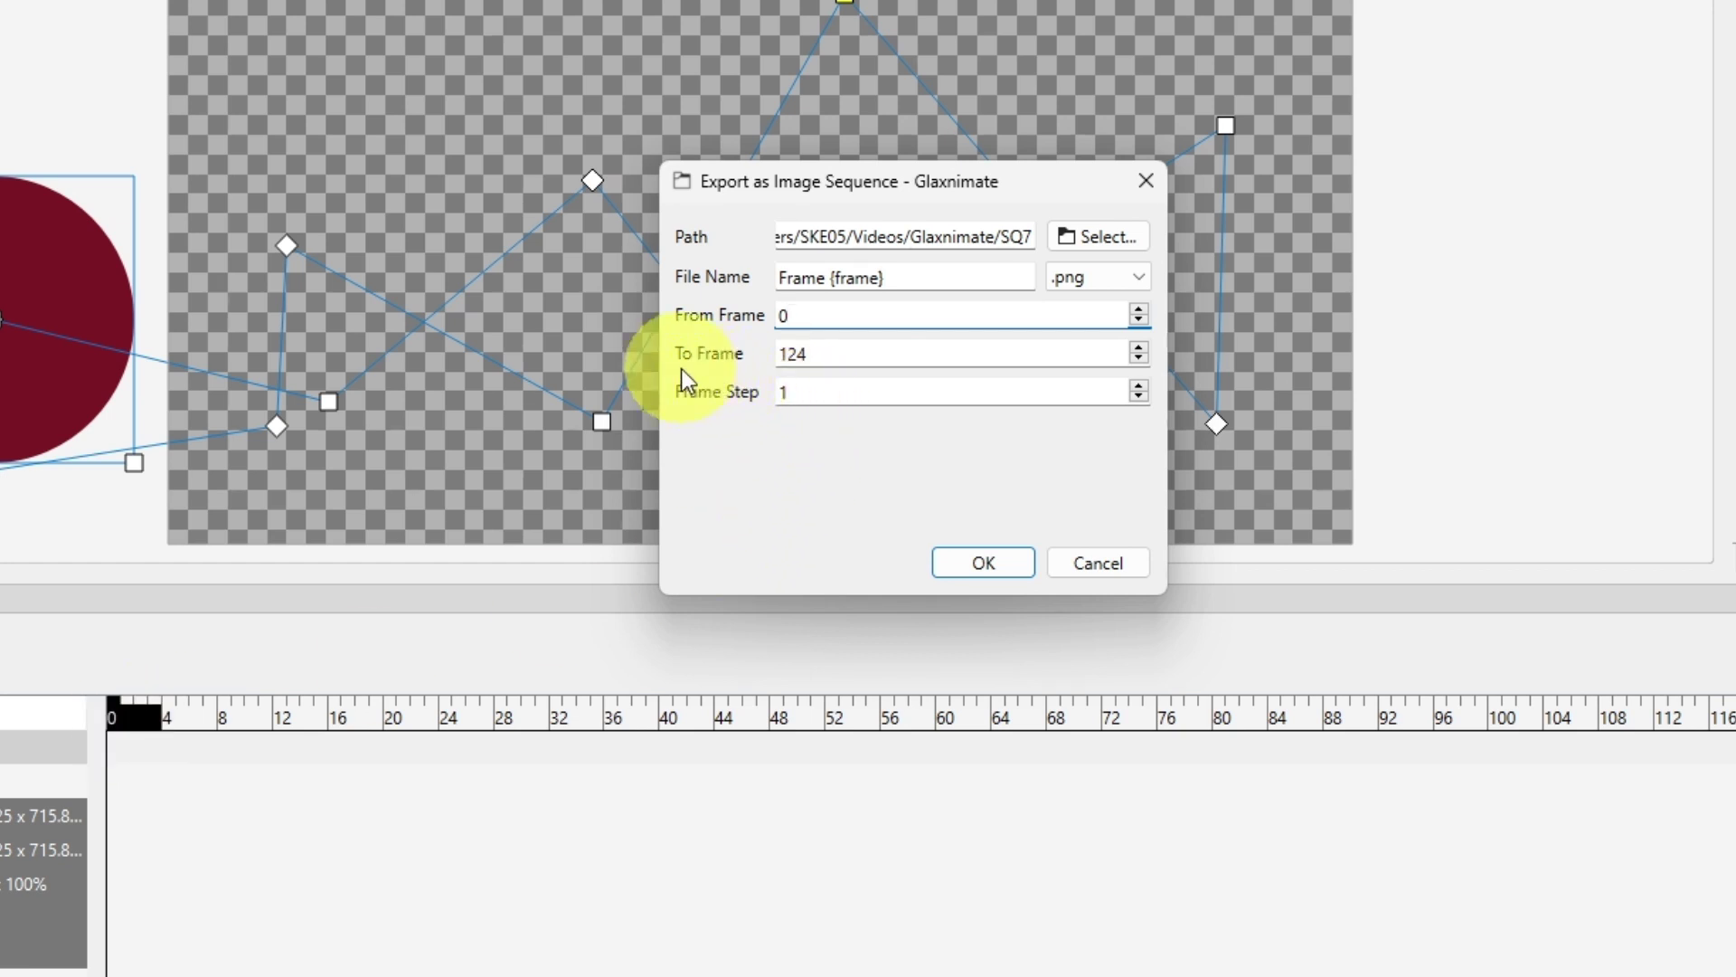
left_click_drag(856, 354, 765, 354)
type("1")
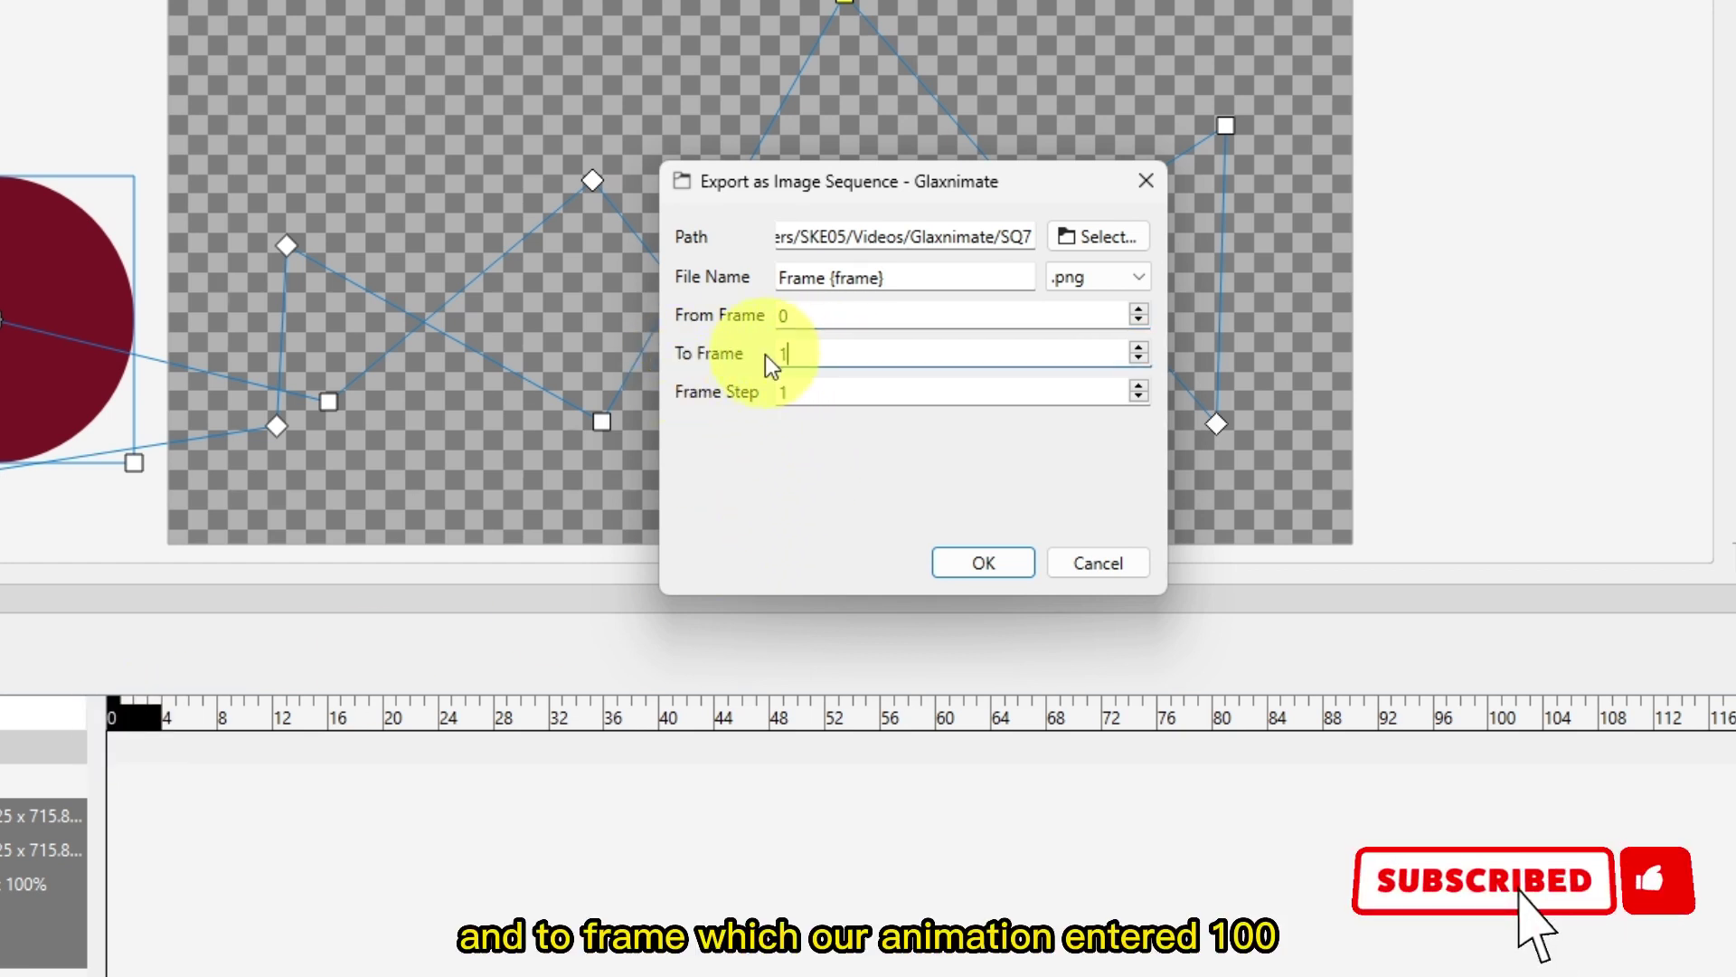
type("00")
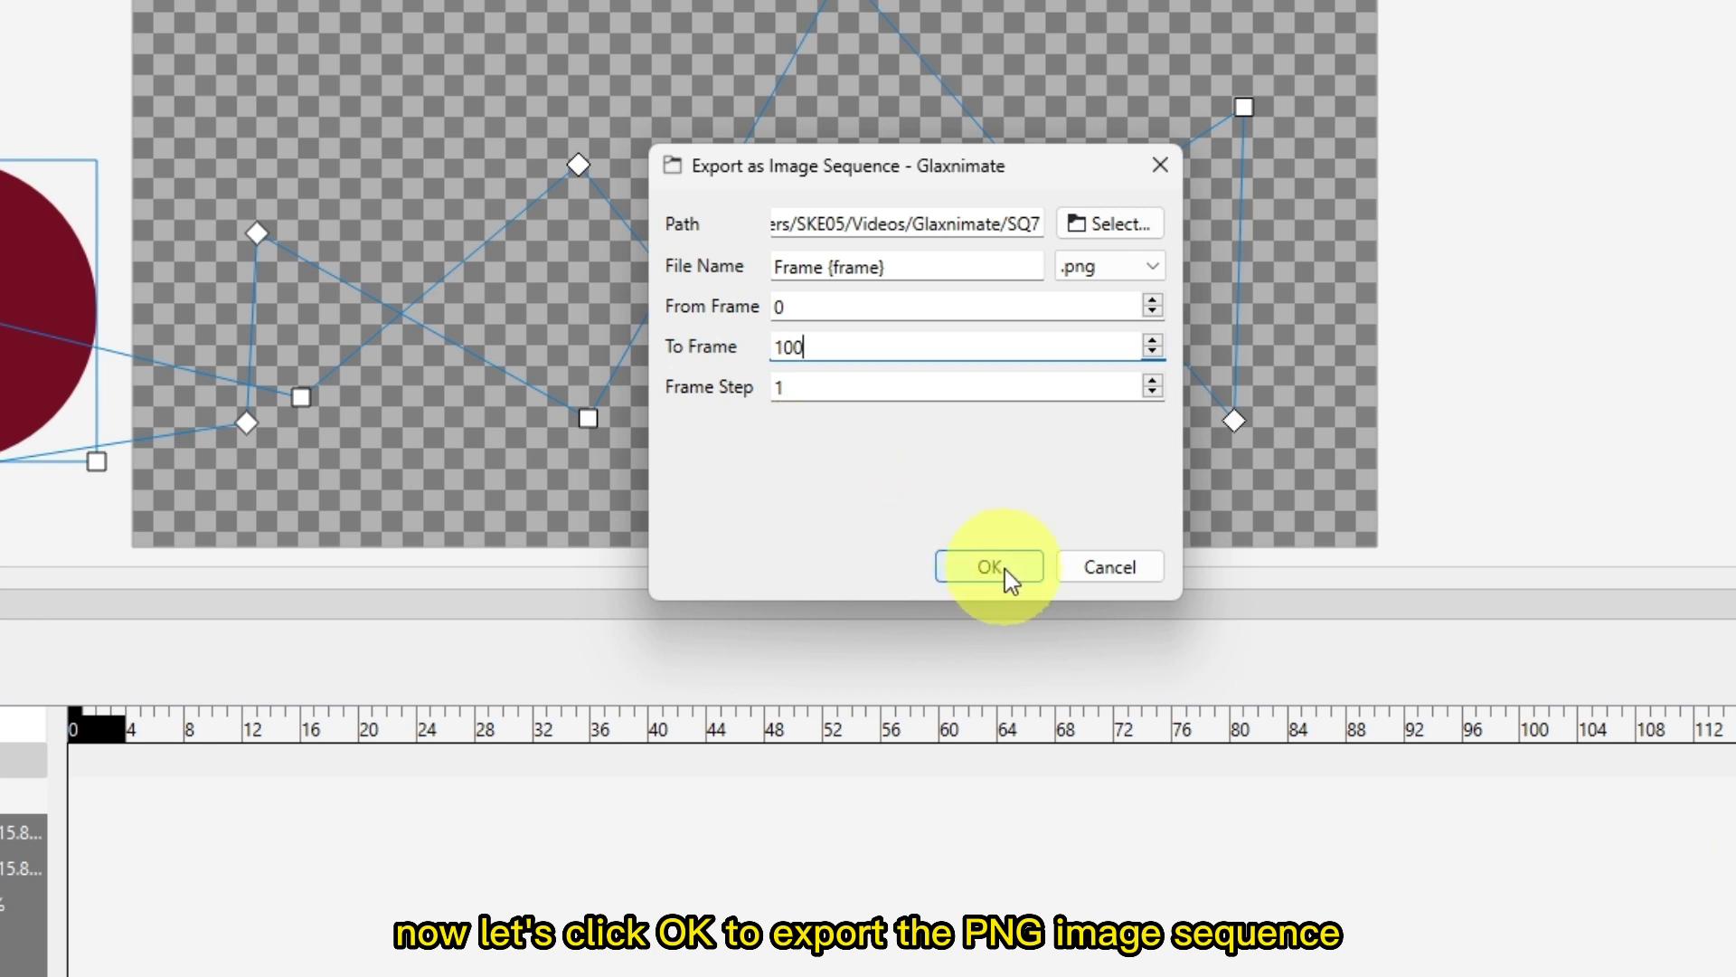
left_click(1006, 568)
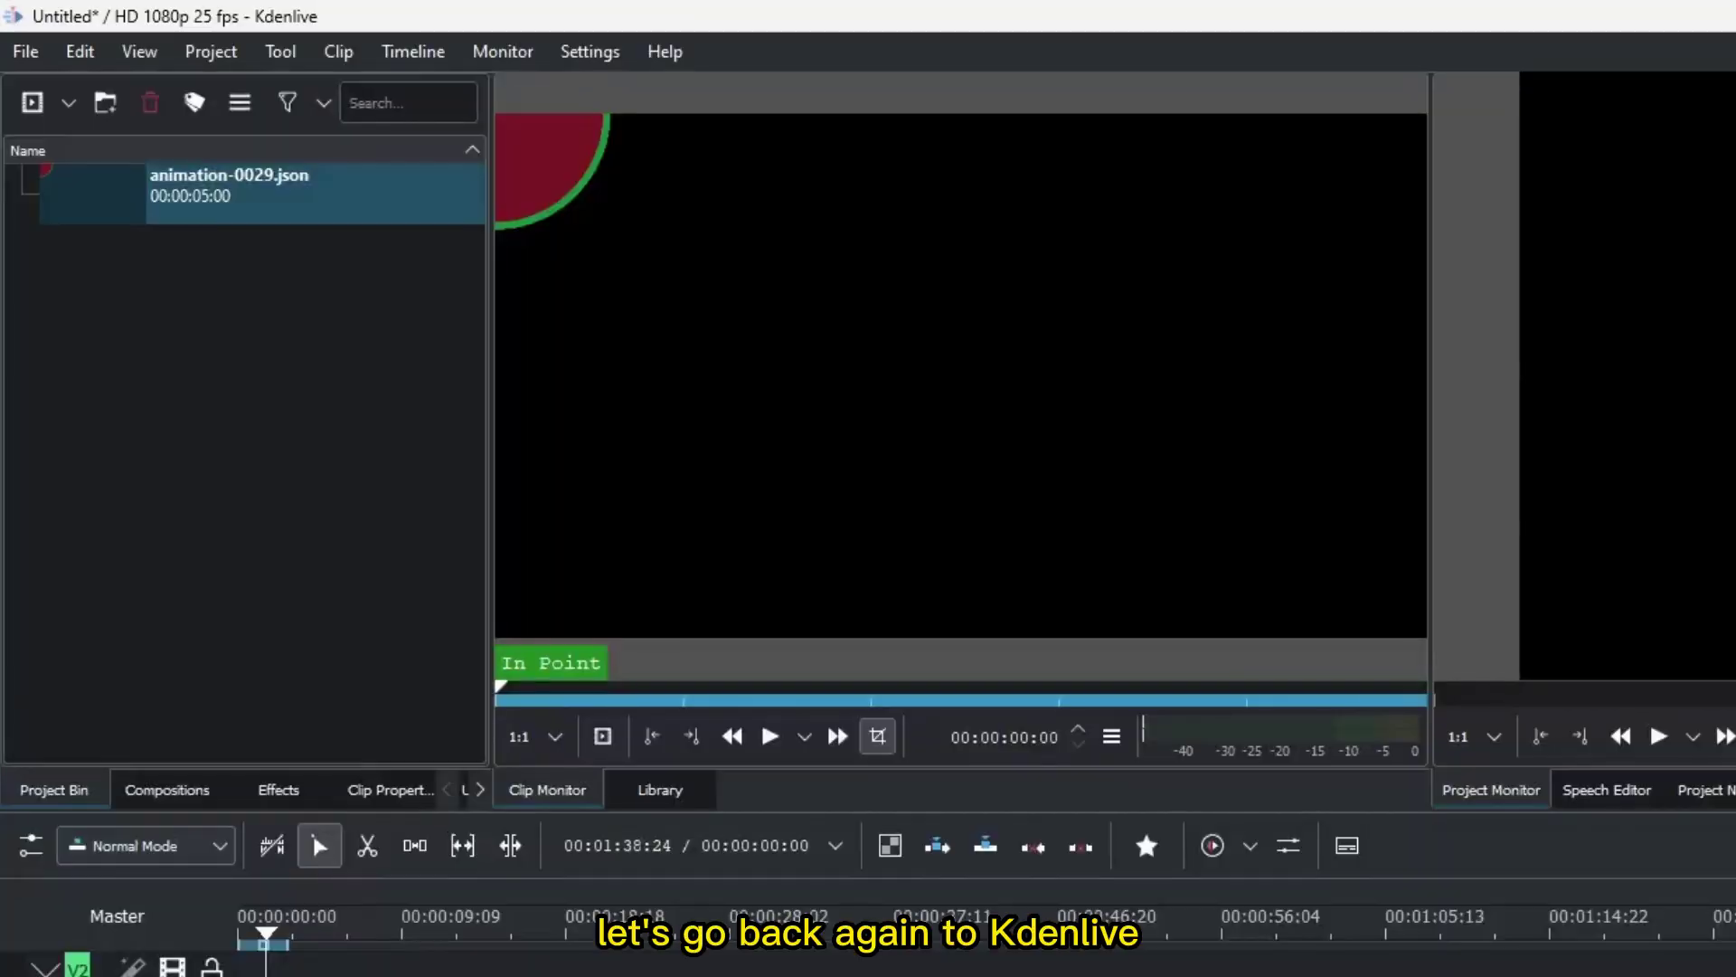
In Kdenlive's Project Bin, add an image sequence from the SQ7 folder, finding 100 PNG frames
left_click(183, 390)
right_click(139, 322)
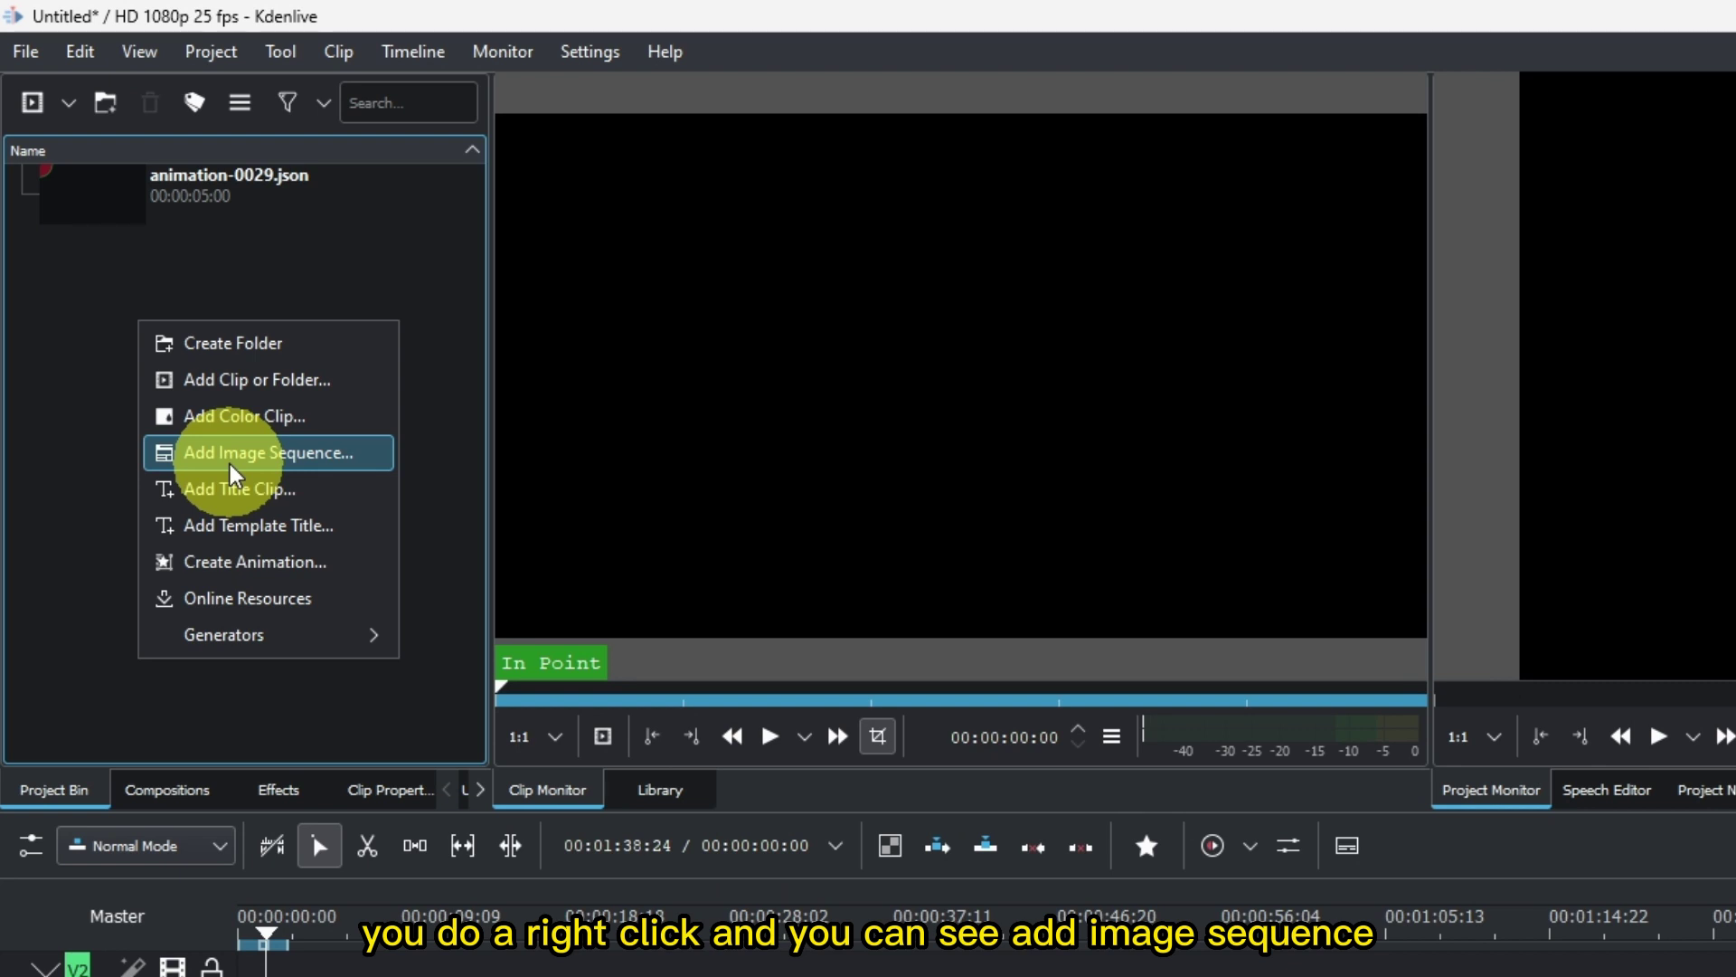
left_click(236, 455)
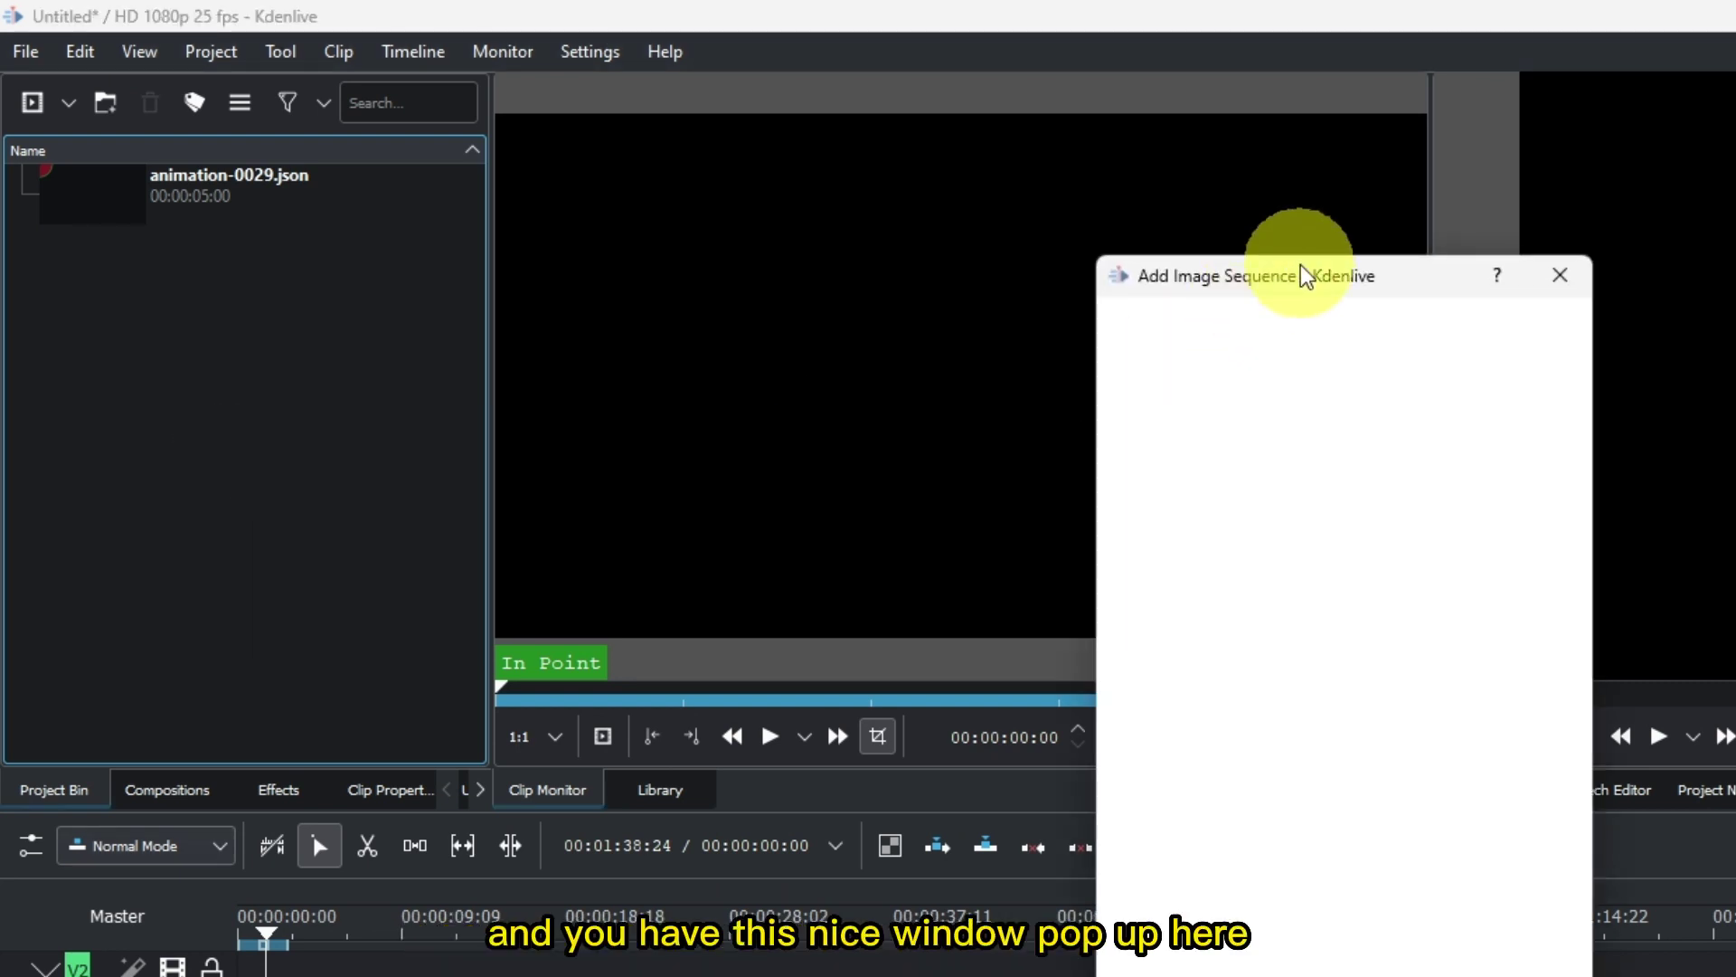
left_click_drag(1269, 297, 1318, 269)
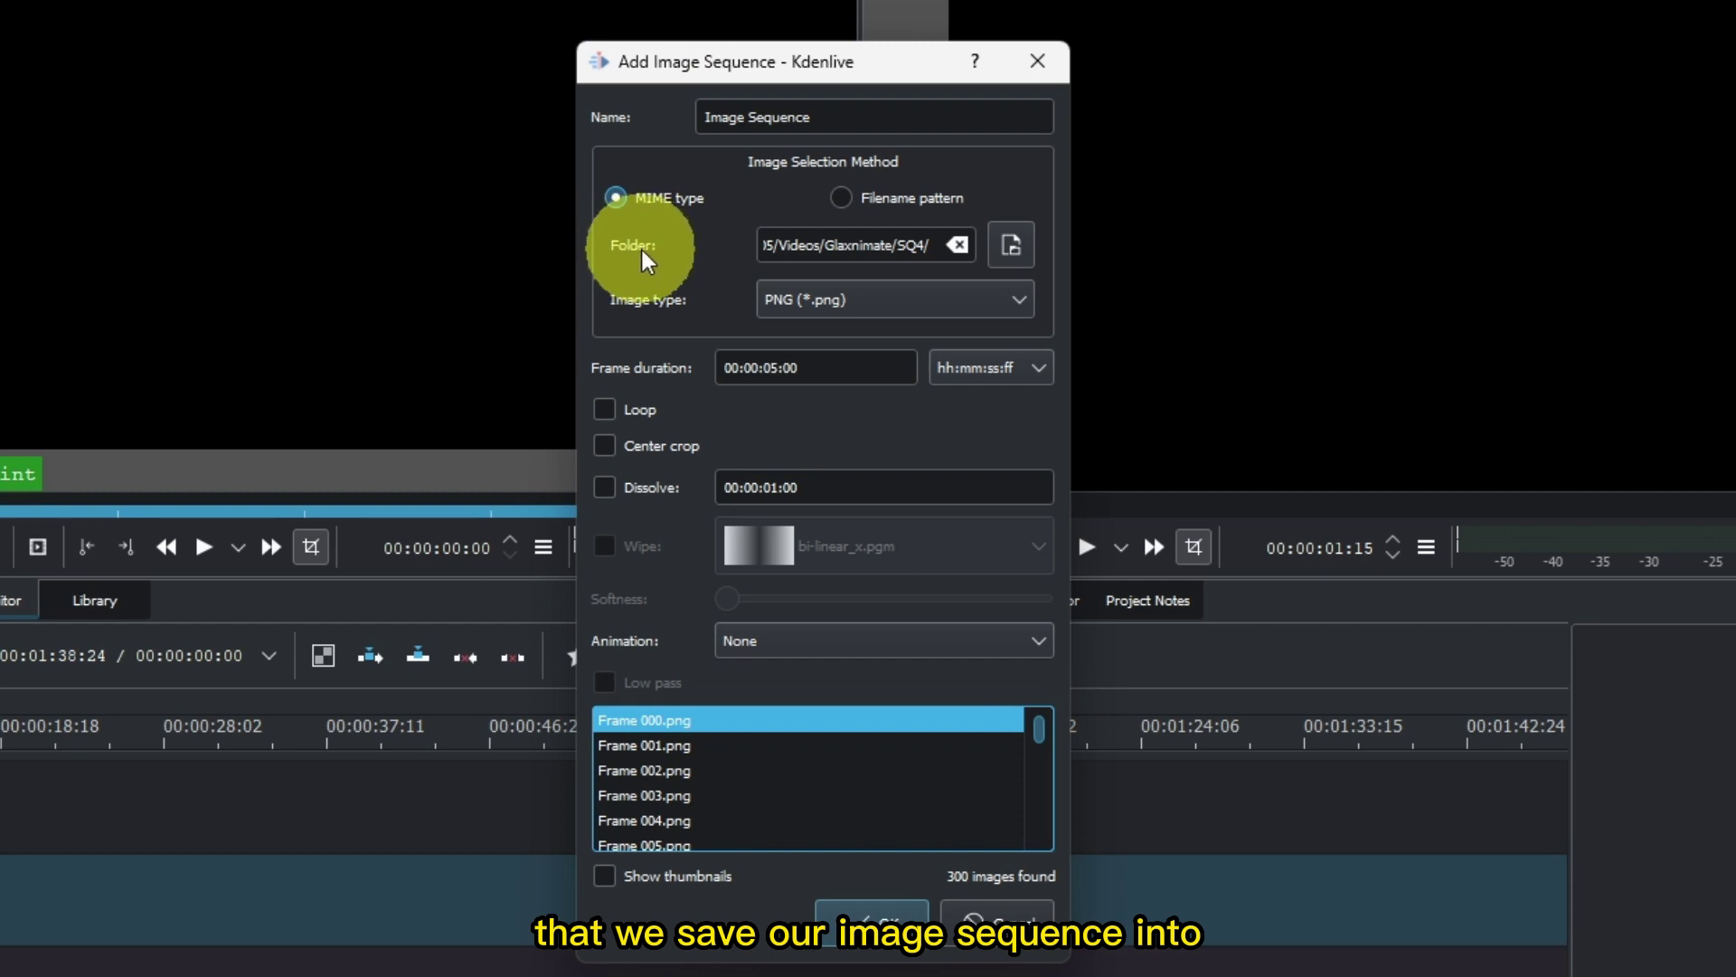
left_click(1008, 249)
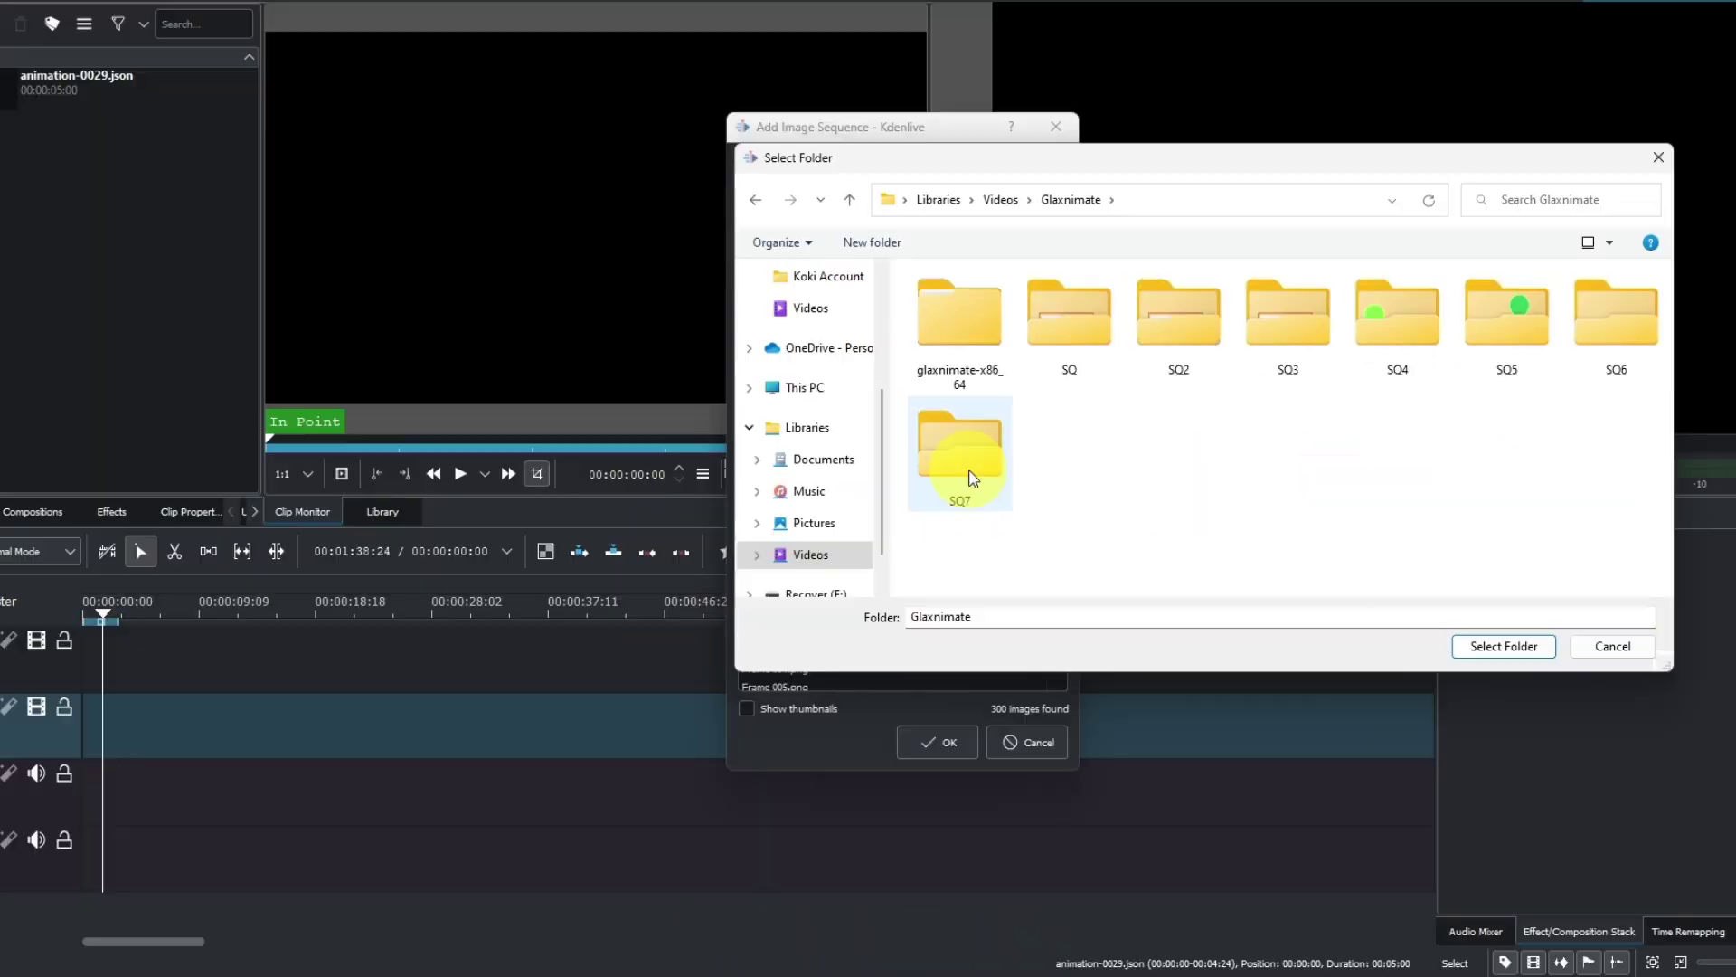
left_click(973, 478)
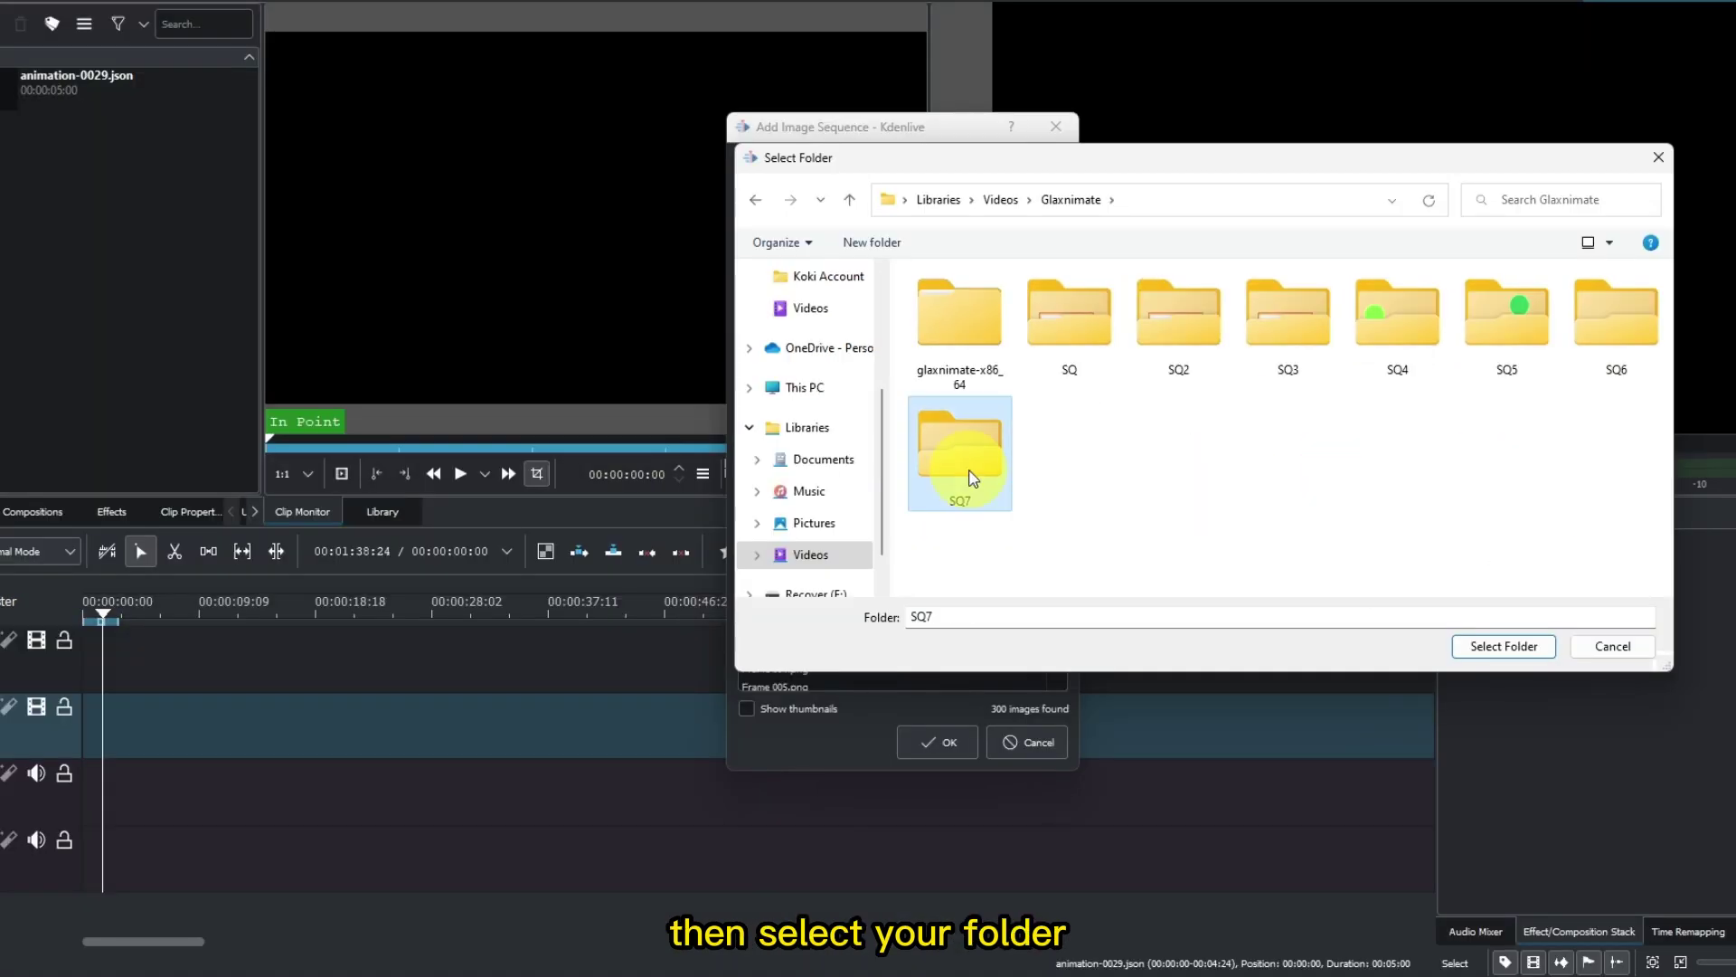
left_click(1504, 646)
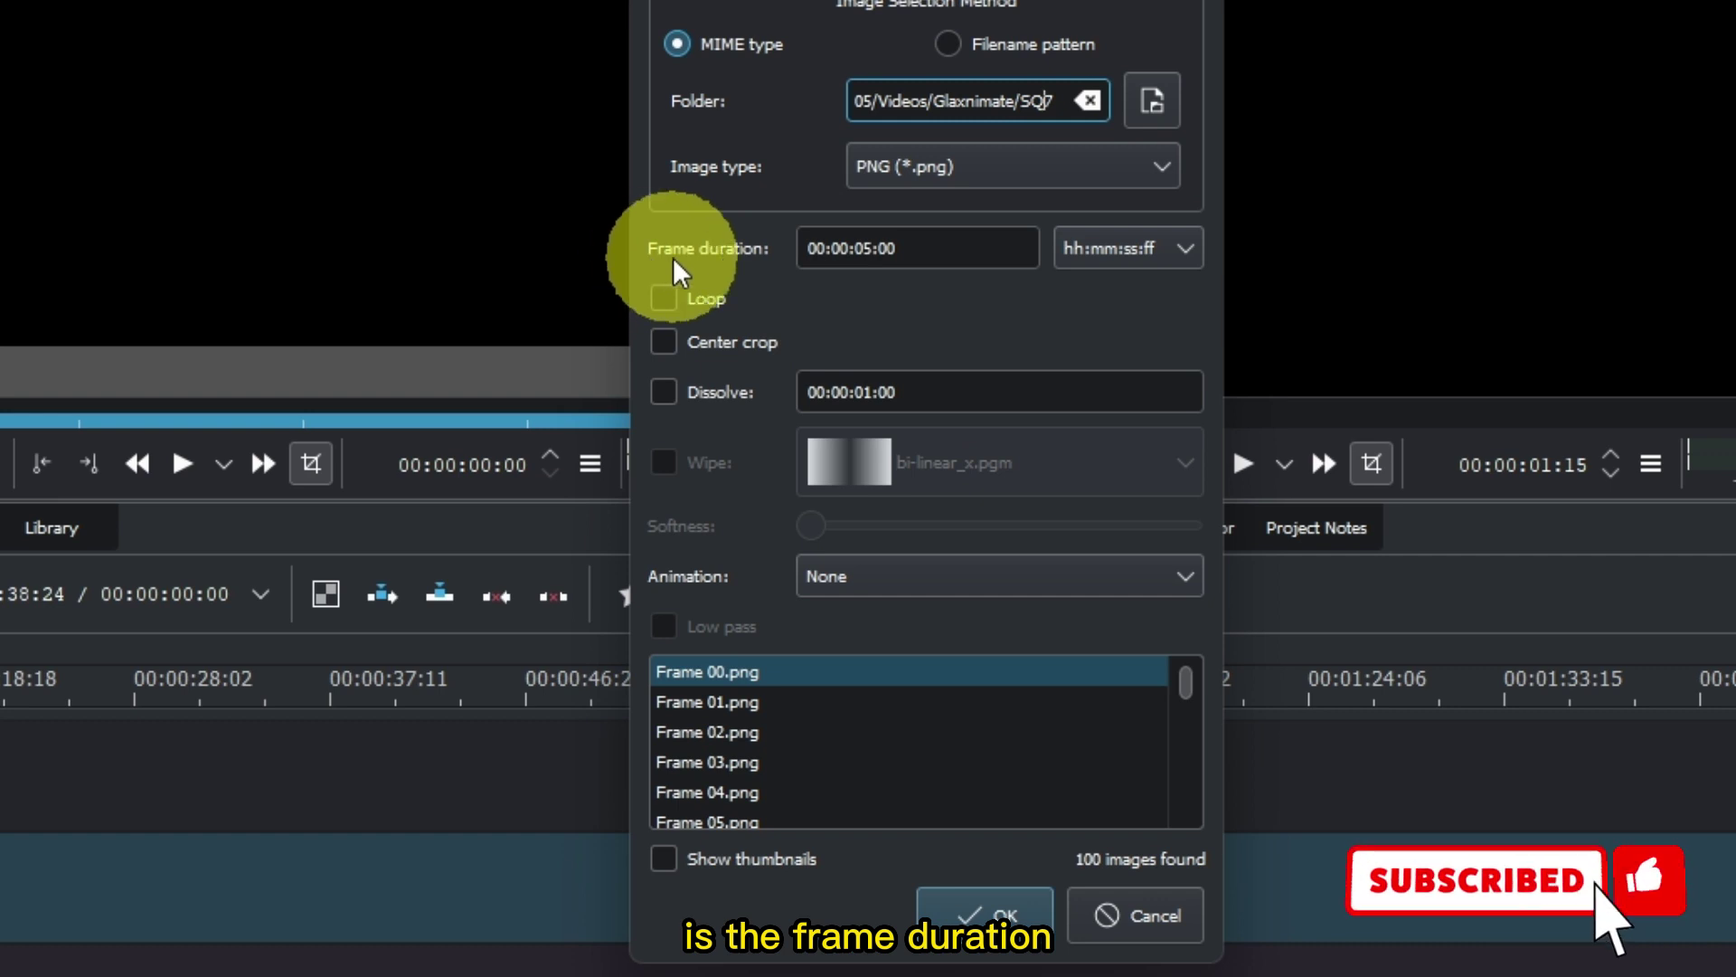
Set the frame duration to 00:00:00:01 and add the 4-second Image Sequence clip
left_click(842, 255)
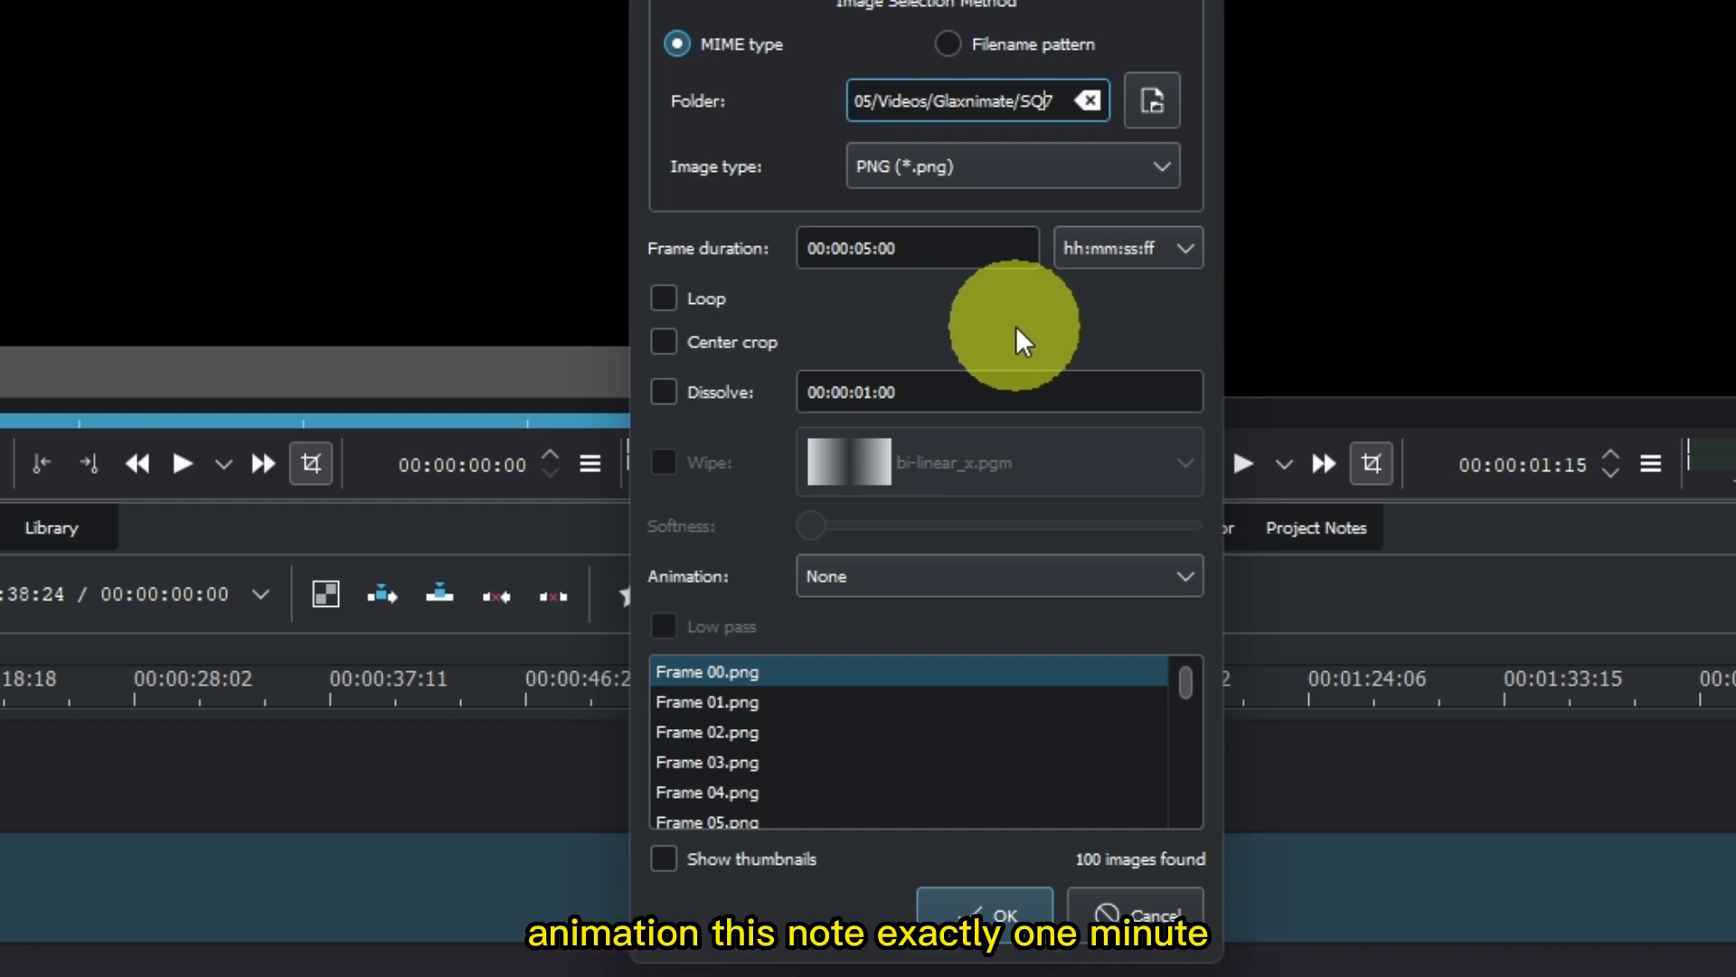
left_click(866, 250)
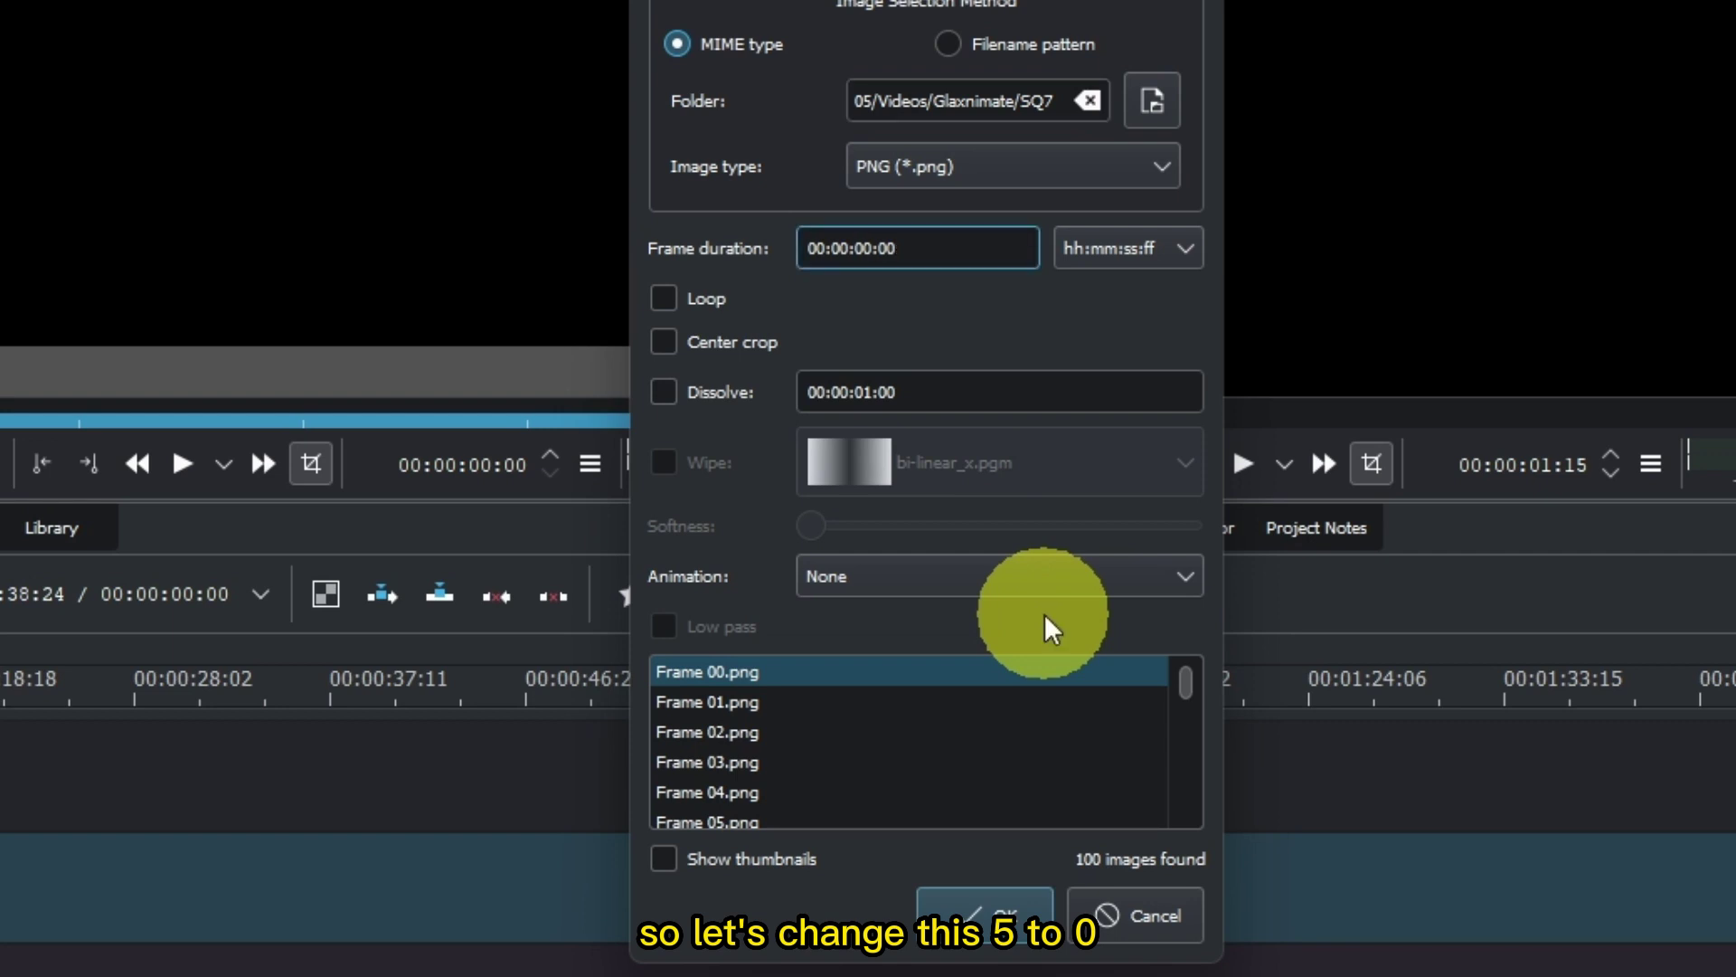
double_click(969, 240)
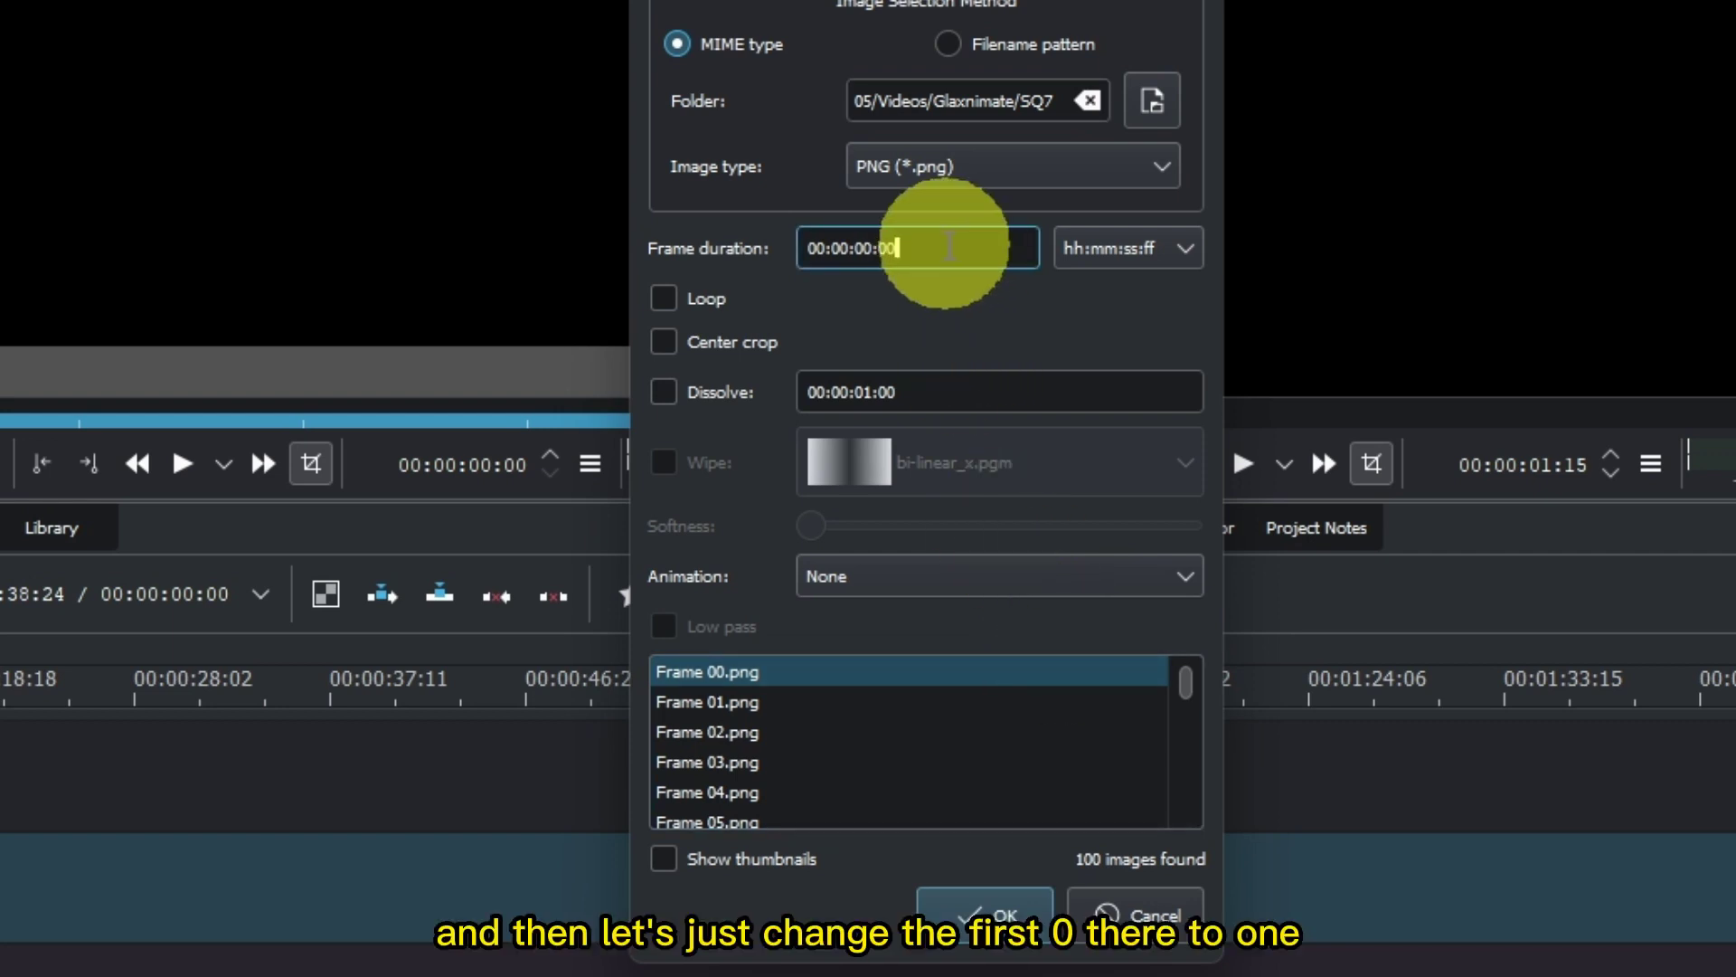
type("01")
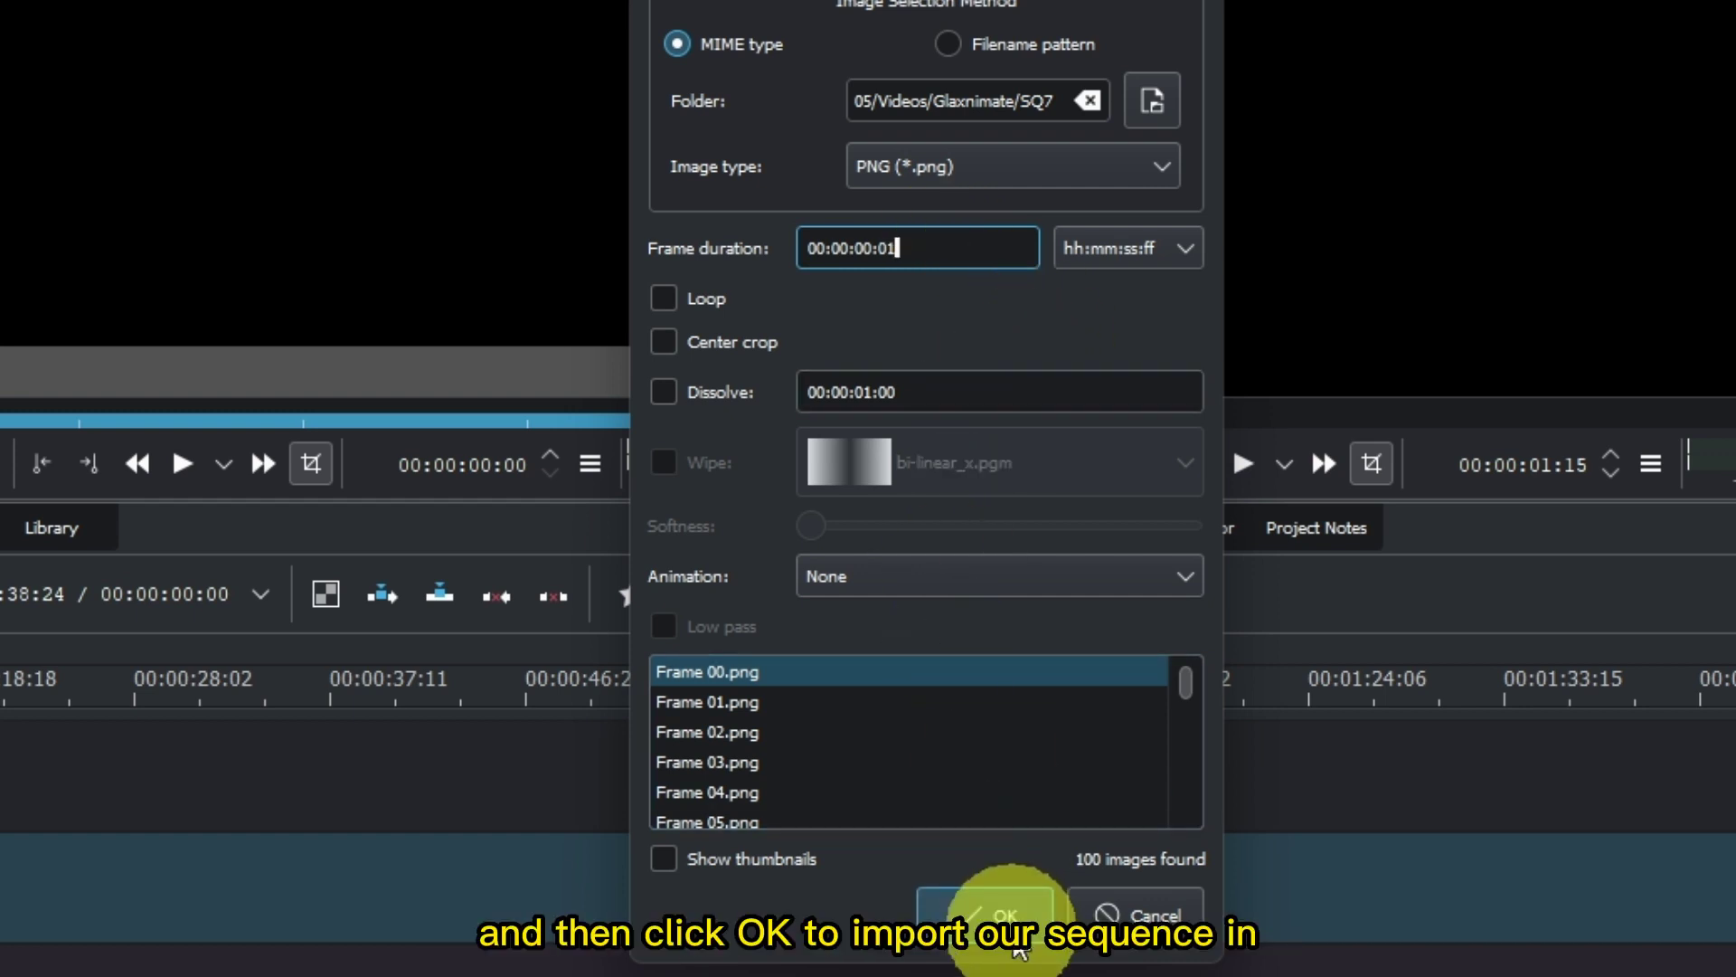
left_click(1017, 945)
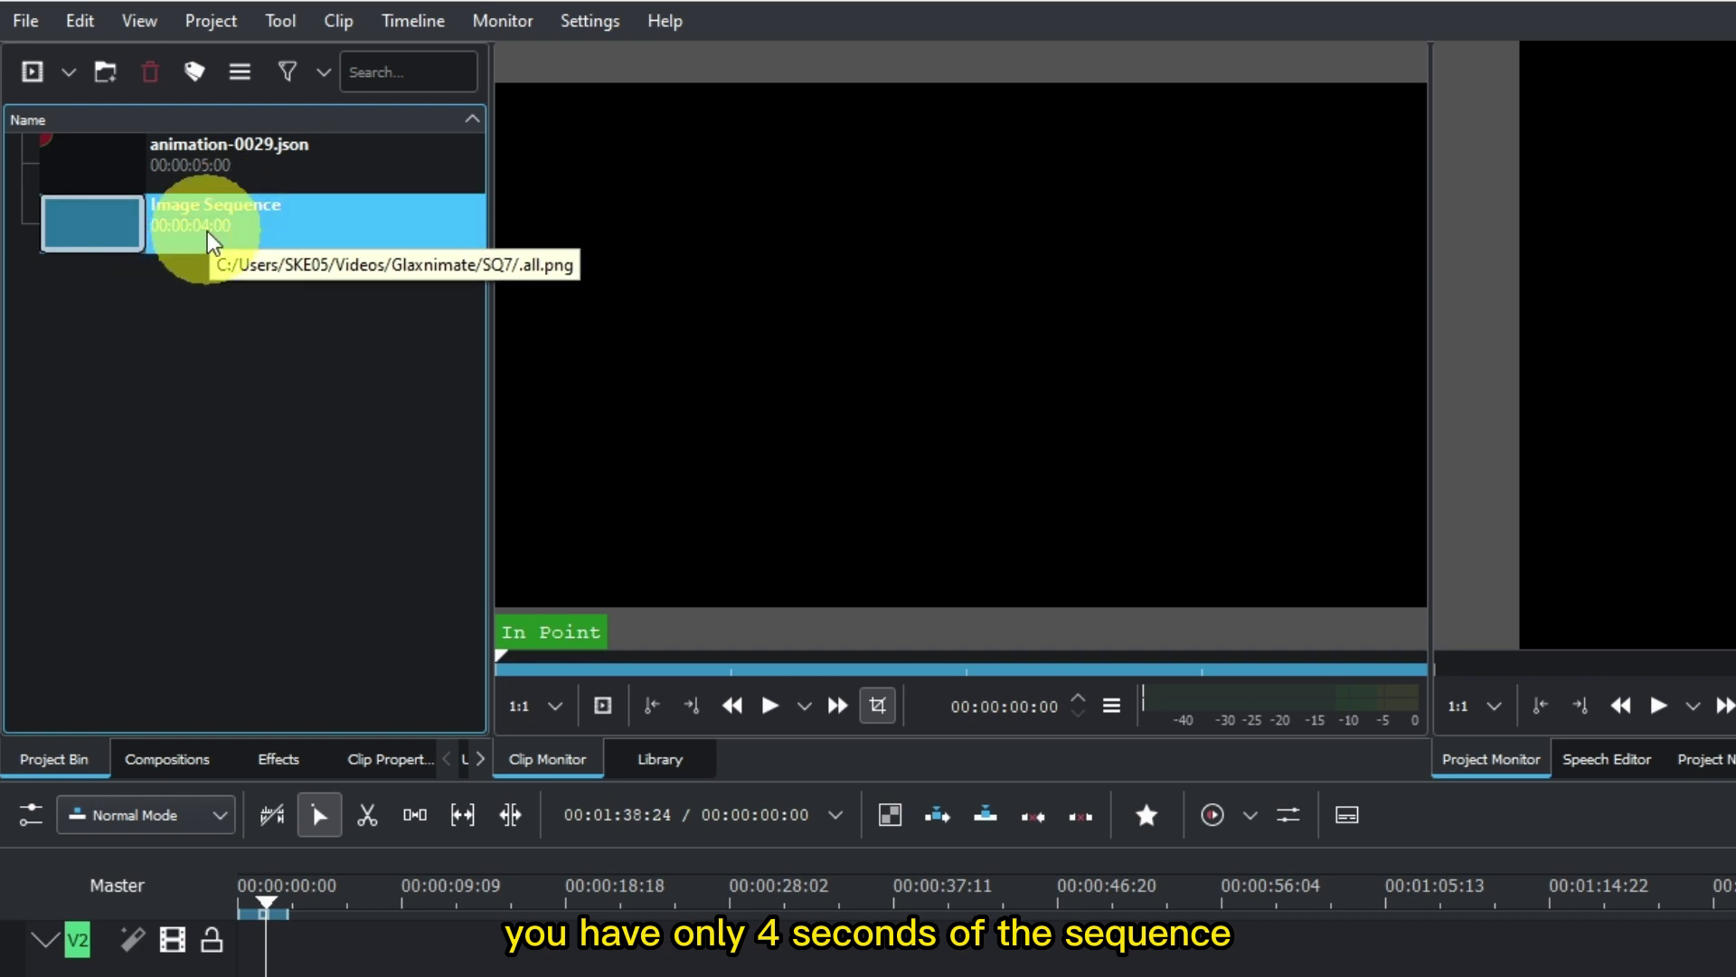
Place the Image Sequence clip at the timeline start, rewind, and play the red circle animation
left_click_drag(210, 243, 249, 955)
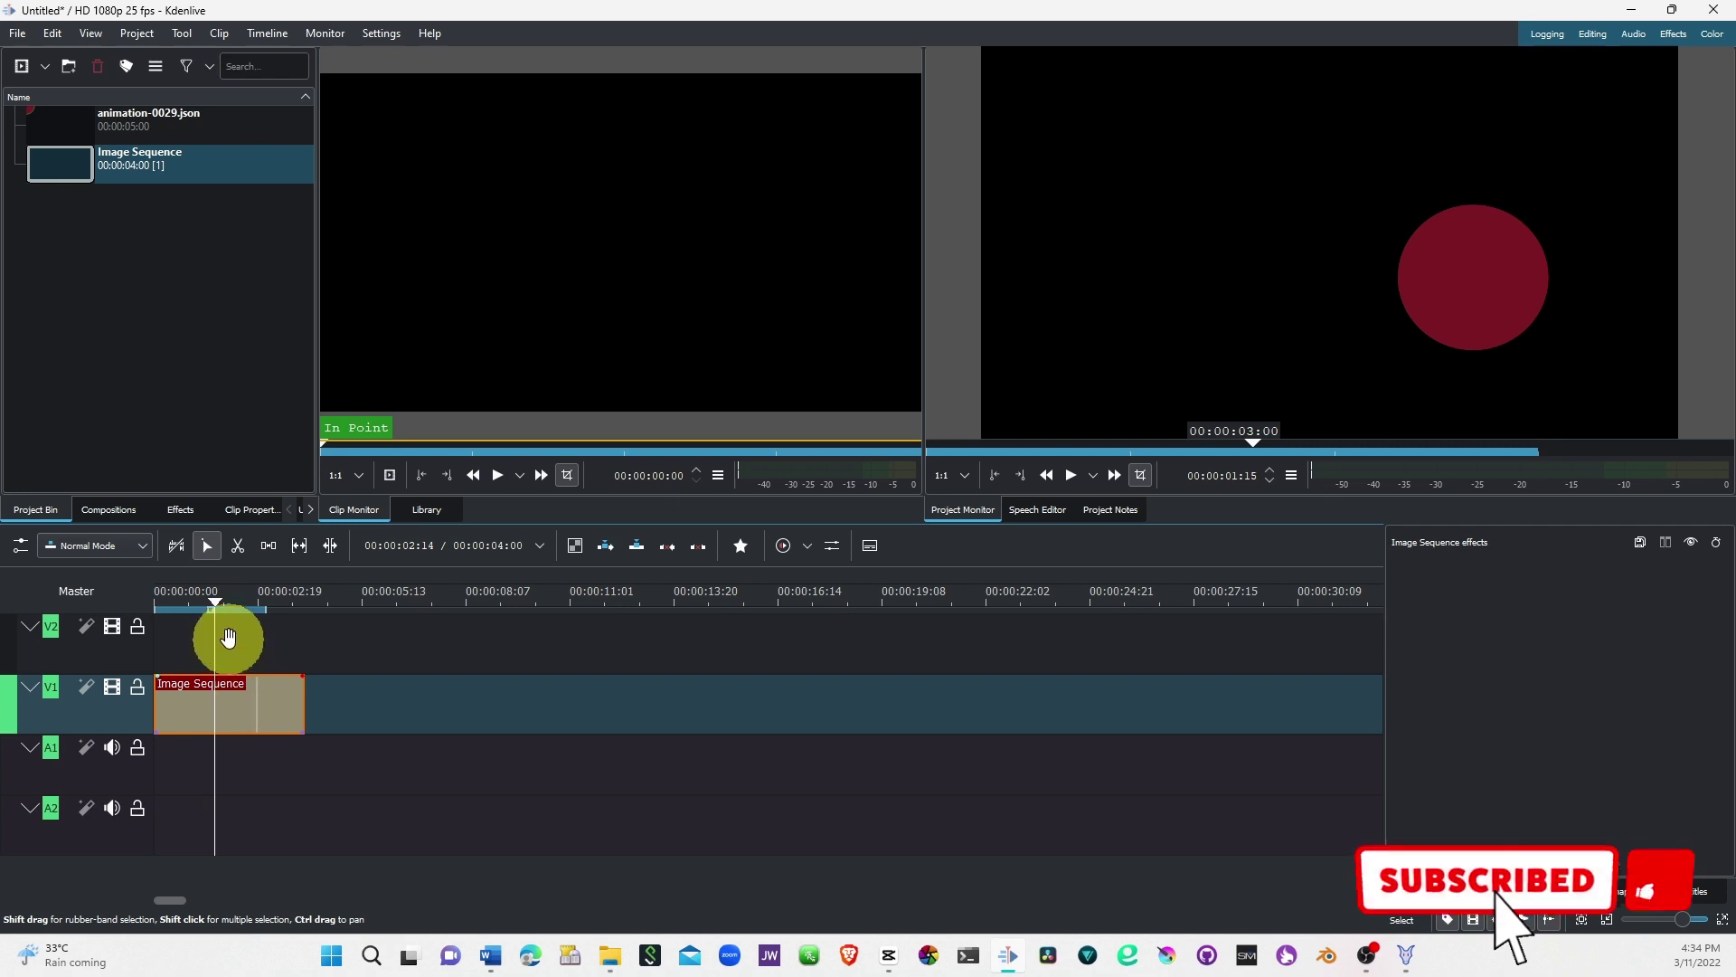
left_click_drag(219, 600, 140, 617)
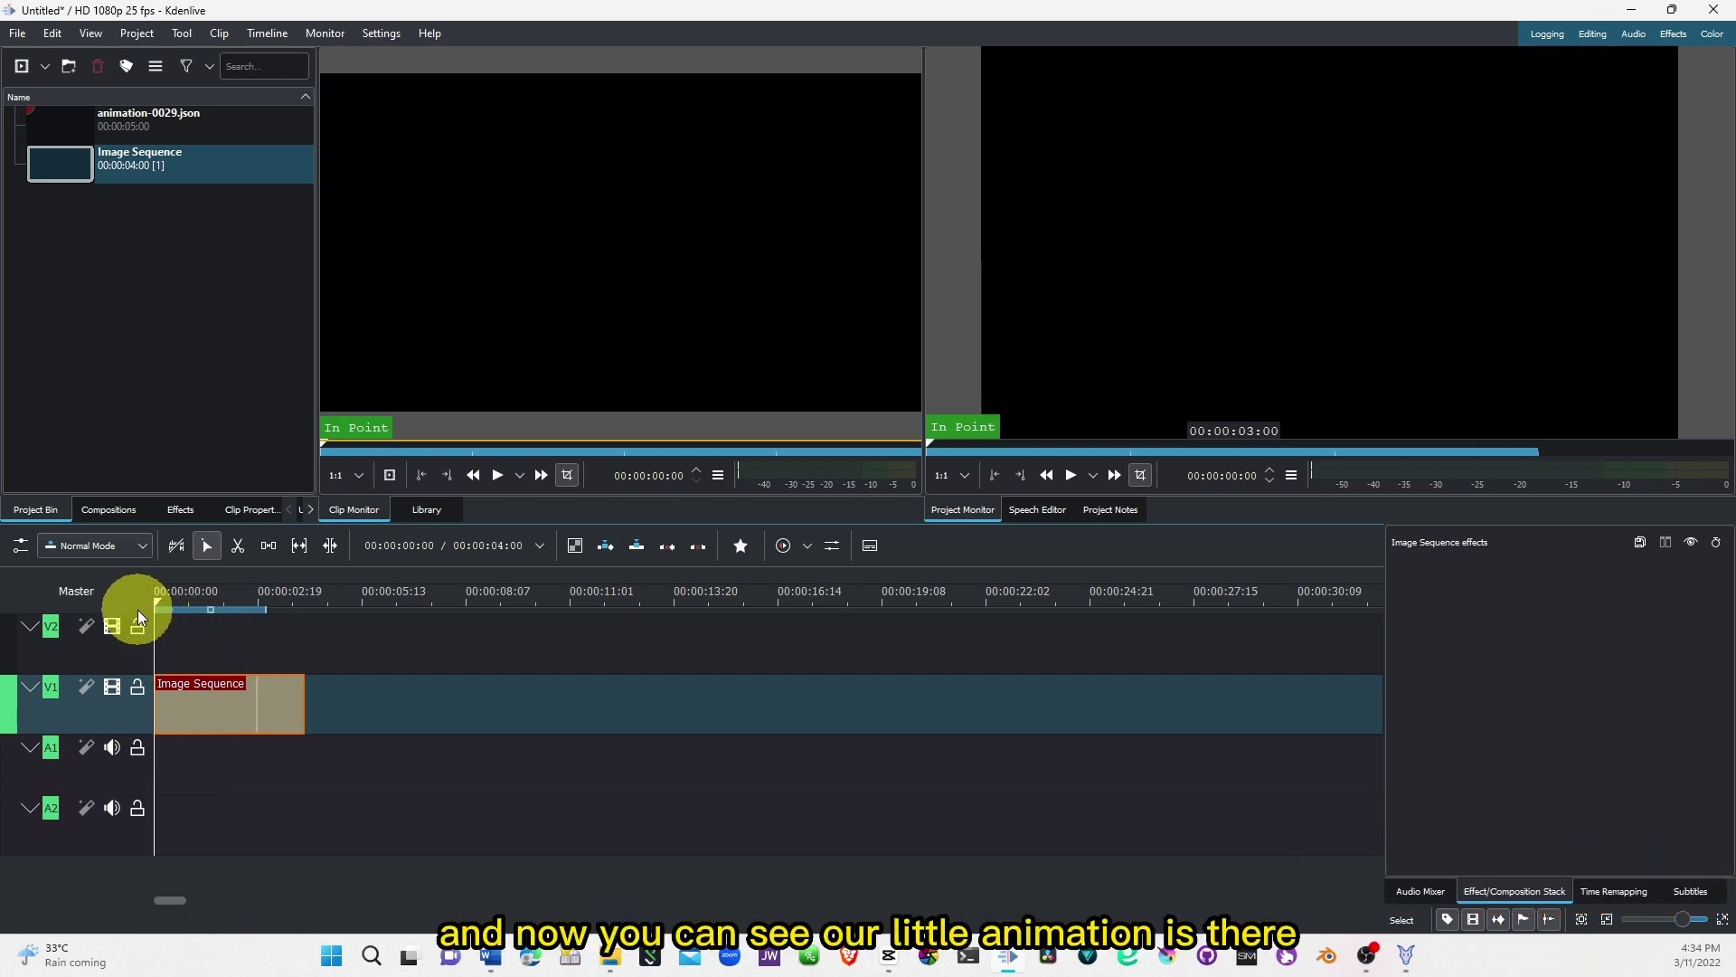
key("space")
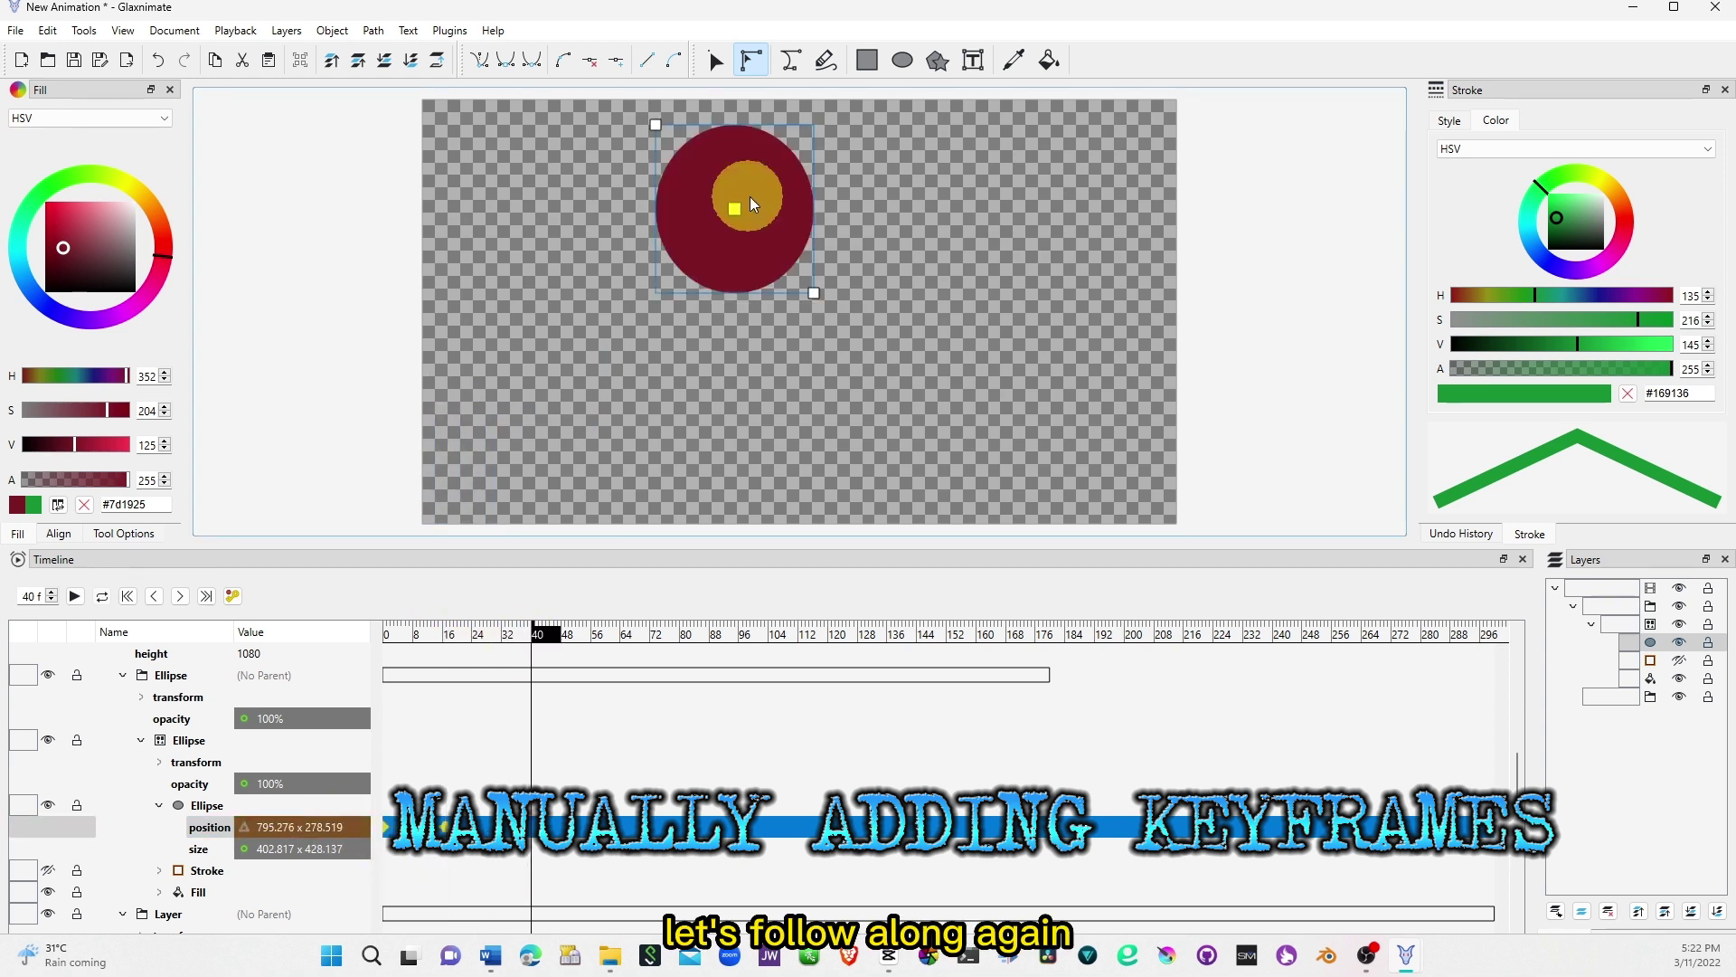
At frame 64, move the dark red circle to the lower right of the canvas
left_click(622, 634)
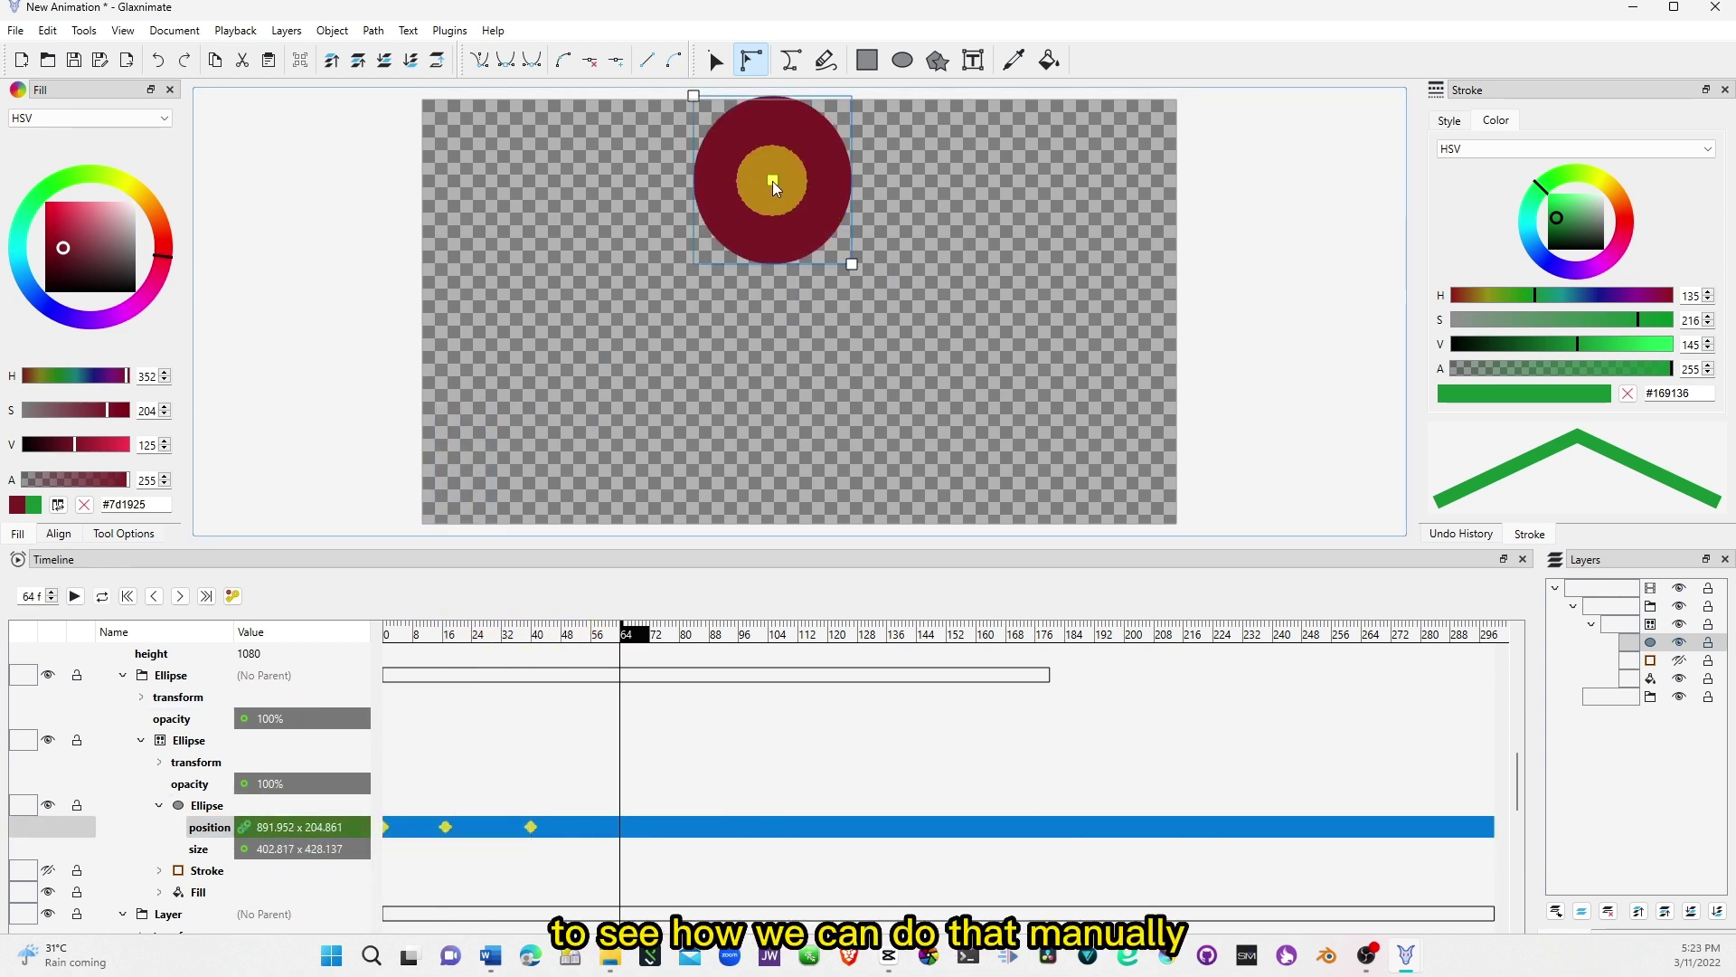
left_click_drag(776, 182, 961, 439)
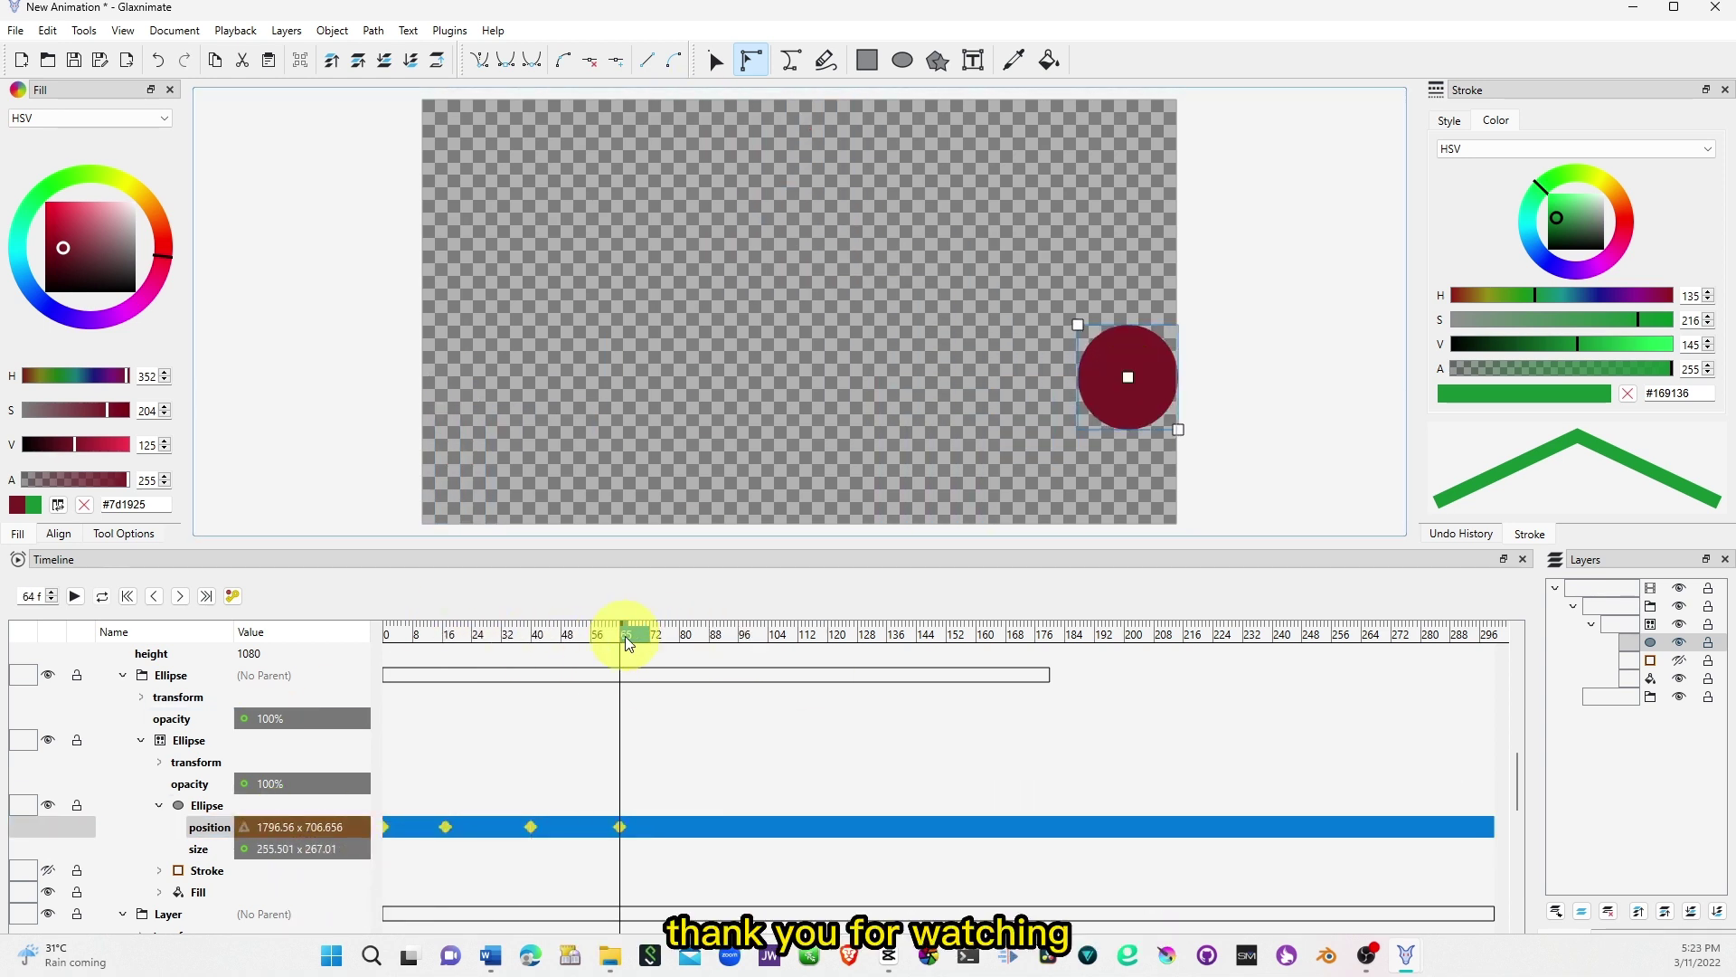